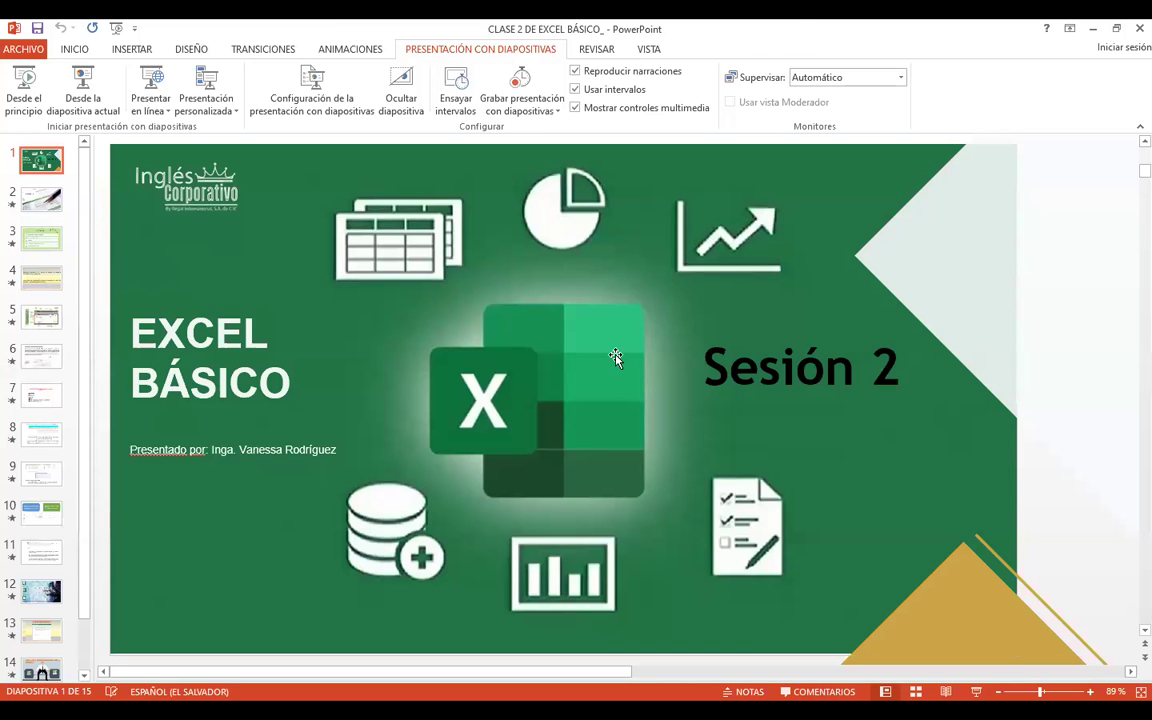
# Start the CLASE 2 DE EXCEL BÁSICO slideshow full screen from slide 1.
pyautogui.click(614, 357)
pyautogui.press('F5')
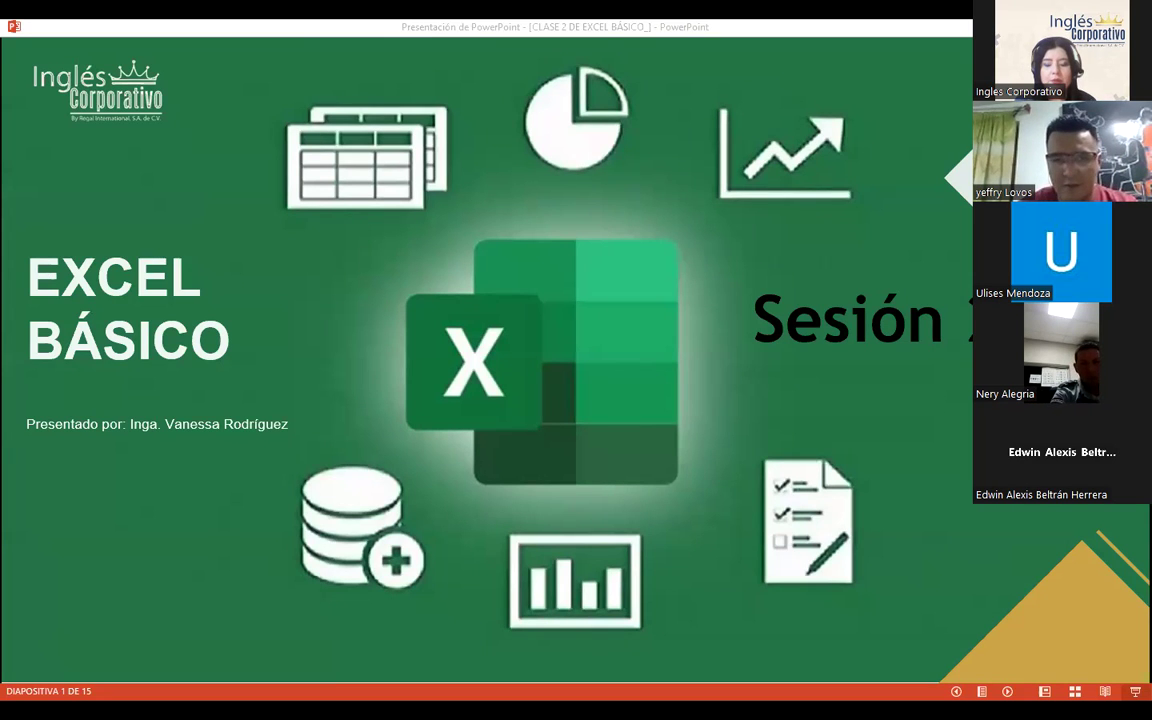
# Switch from the slideshow to the browser's Excel Básico course page with Sección 1's homework.
pyautogui.hotkey('alt', 'Tab')
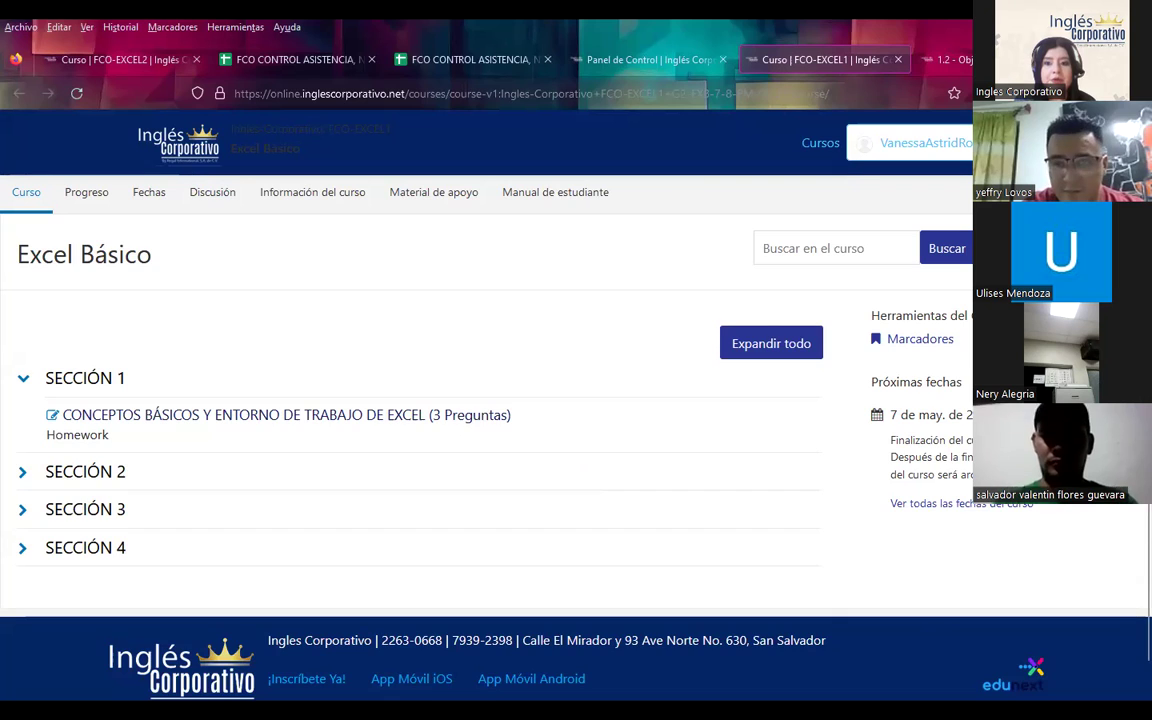
# Bring up lesson 1.2, 'Objetivo de la lección: Entorno de trabajo de excel'.
pyautogui.click(940, 59)
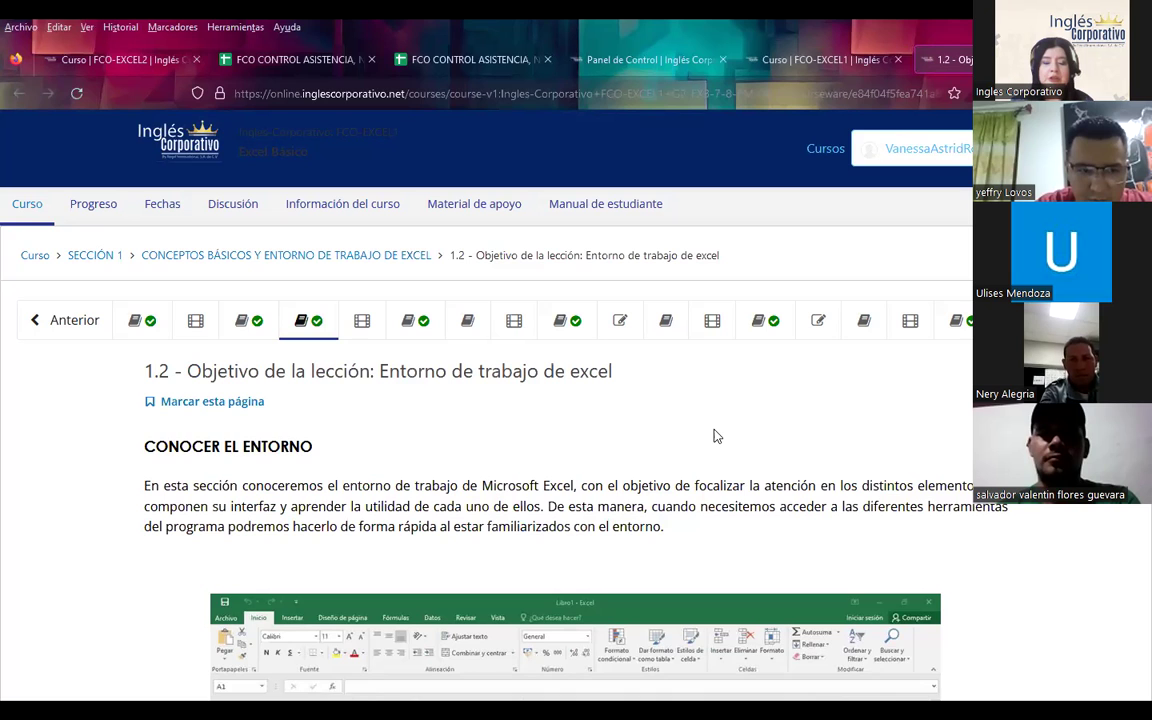
# Open the discussion forum for classes 1 and 2 and scroll down through it.
pyautogui.click(416, 325)
pyautogui.scroll(-2, 815, 487)
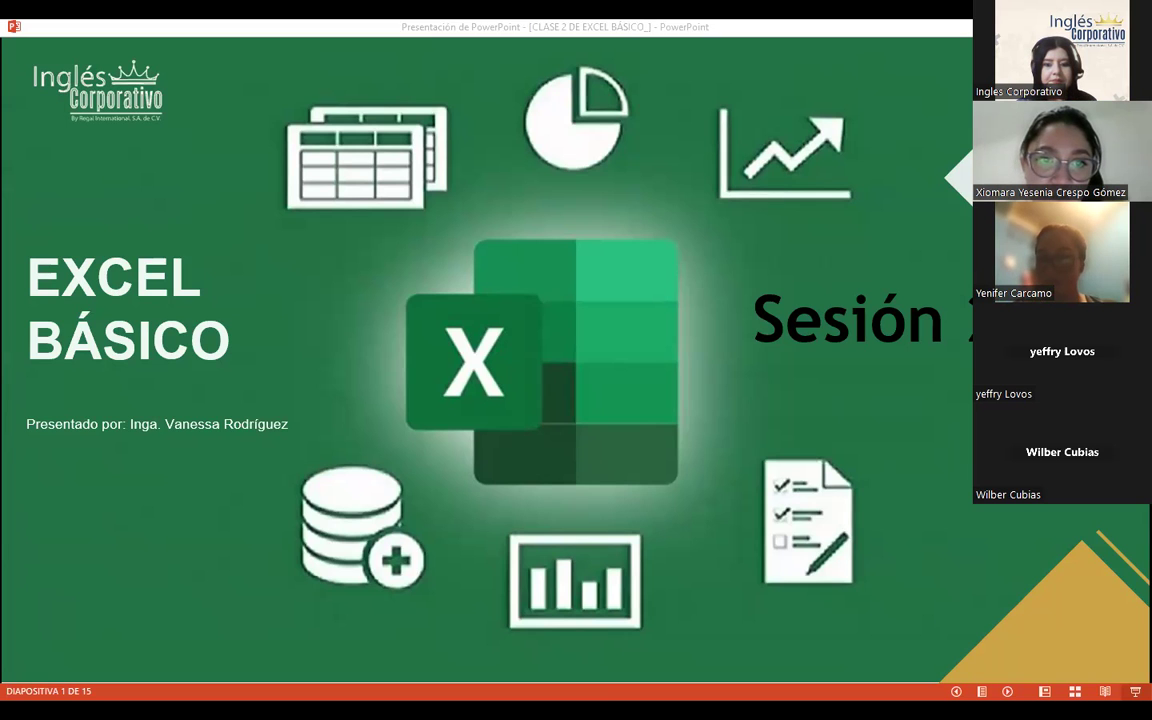
# Advance past Sesión: 2 and AGENDA to slide 4, OBJETIVO GENERAL DE LA SESIÓN.
pyautogui.click(748, 416)
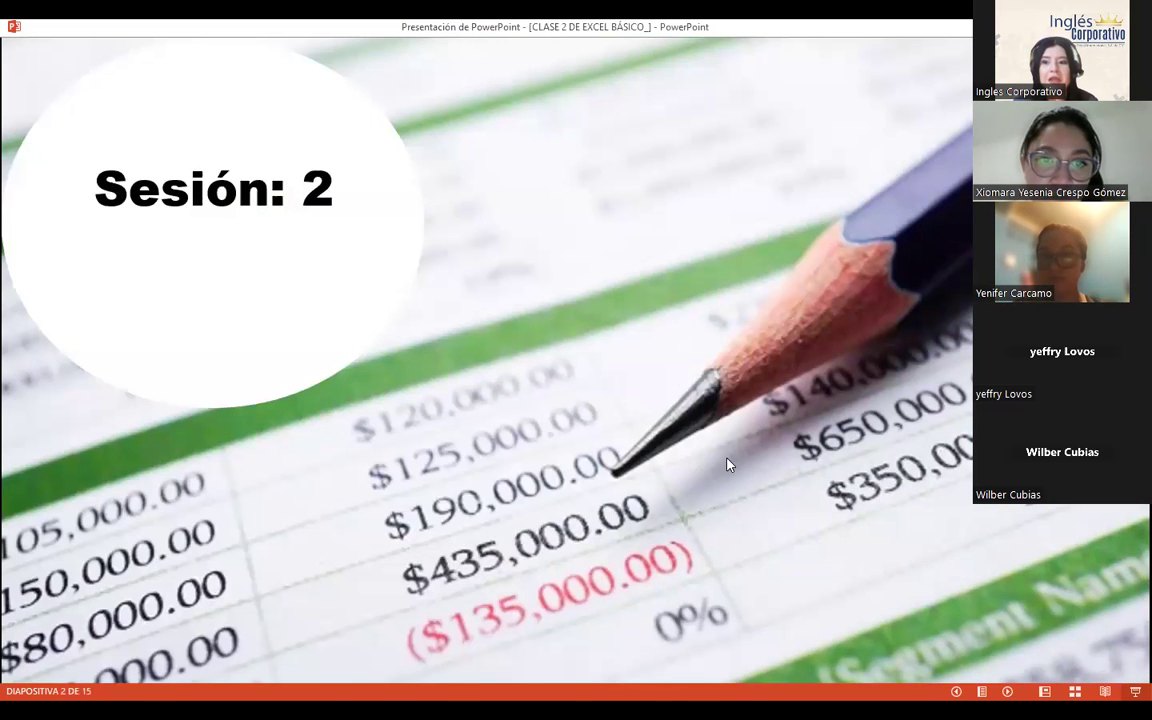
pyautogui.click(729, 467)
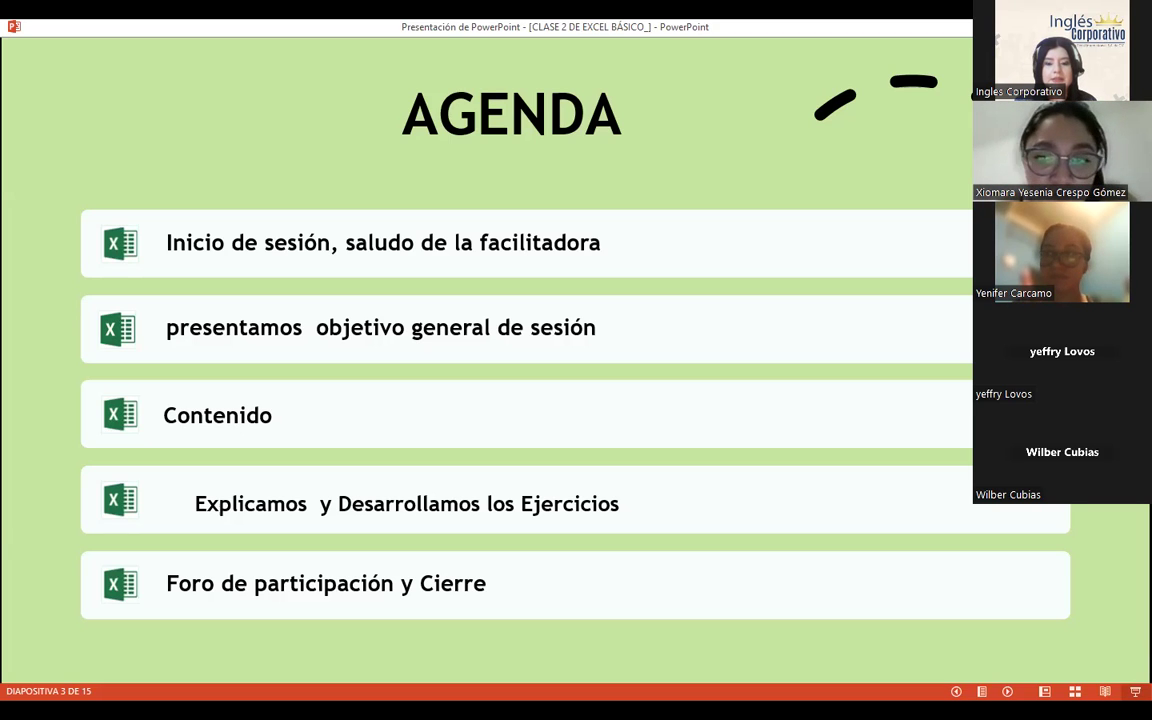
pyautogui.press('Right')
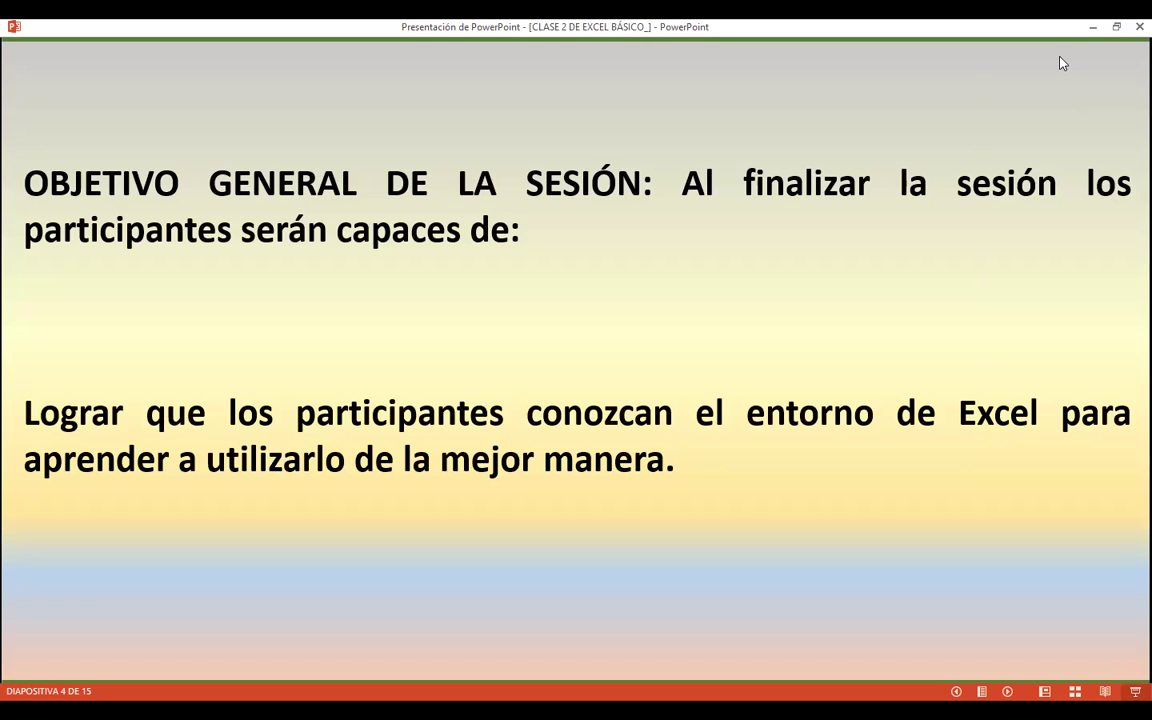
# Advance to slide 5, the DISTRIBUCIÓN DE LA VENTANA DE EXCEL diagram.
pyautogui.click(1062, 63)
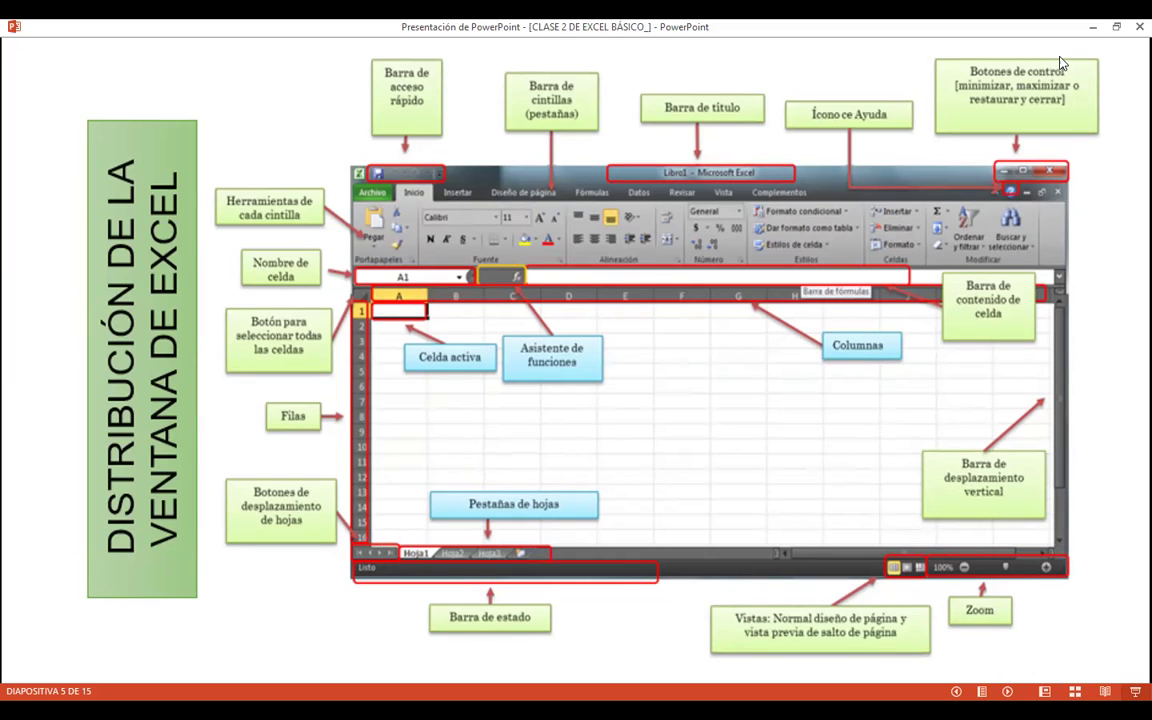
# Advance to slide 6, about disabling Excel's welcome screen.
pyautogui.press('Right')
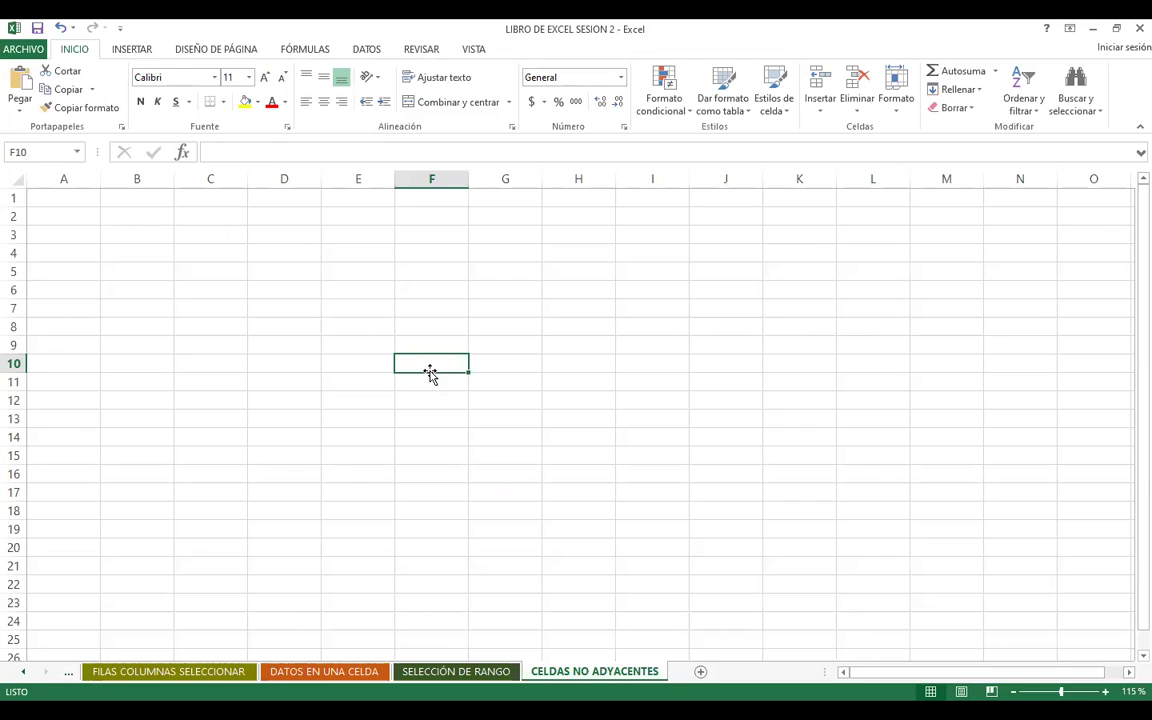
# Uncheck 'Mostrar la pantalla Inicio cuando se inicie esta aplicación' in Excel Options > General and accept.
pyautogui.click(23, 48)
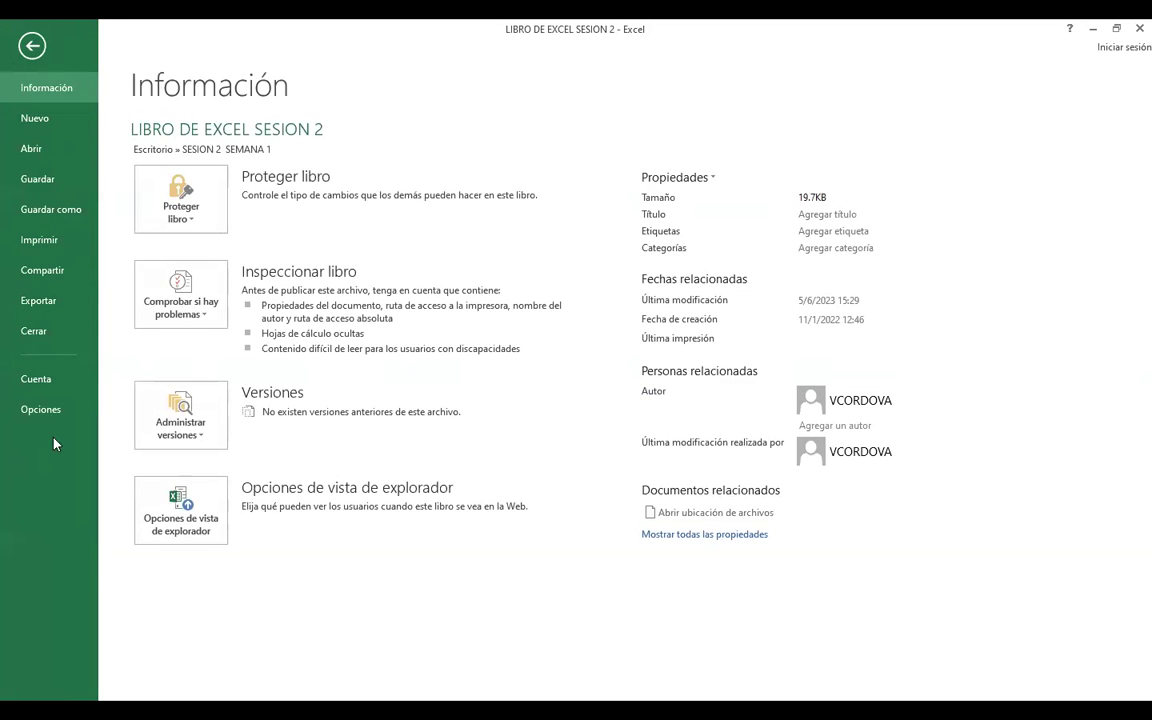
pyautogui.press('Escape')
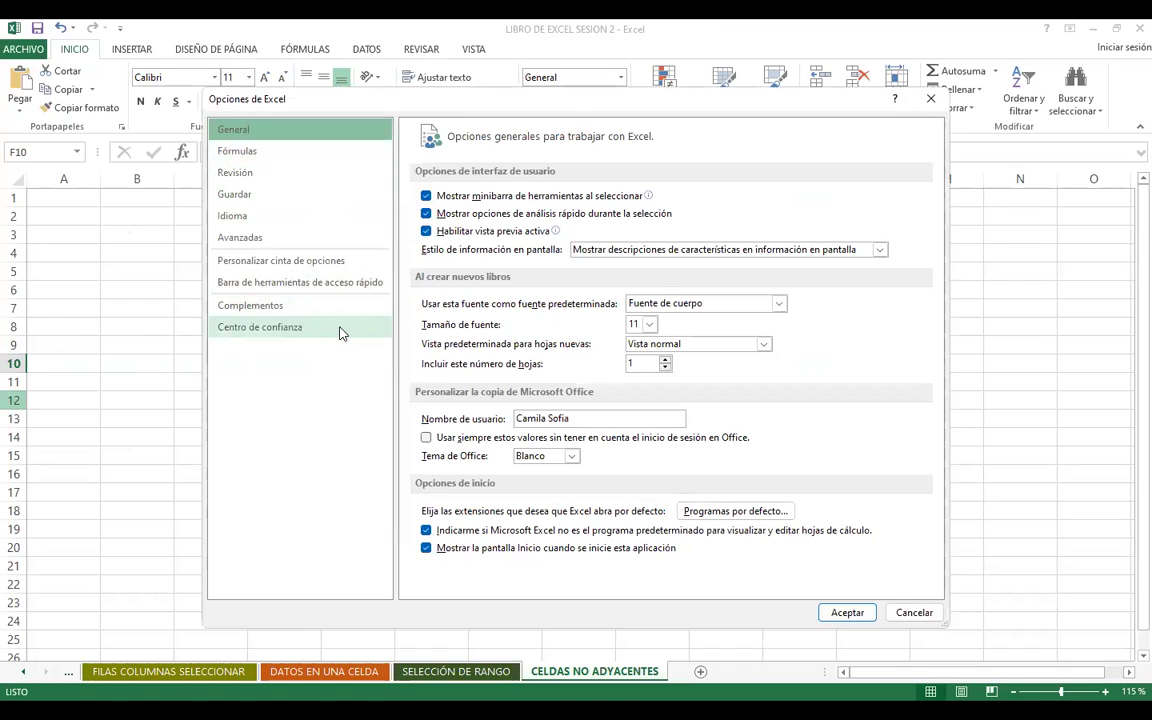
pyautogui.click(931, 101)
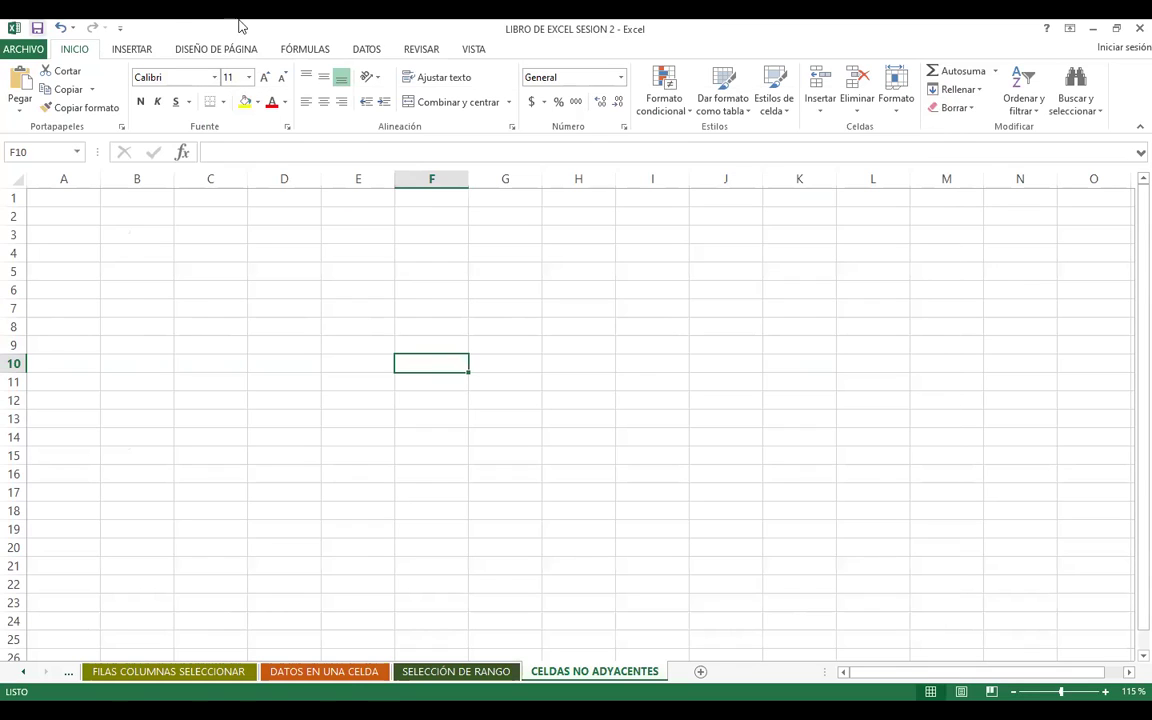
pyautogui.click(119, 30)
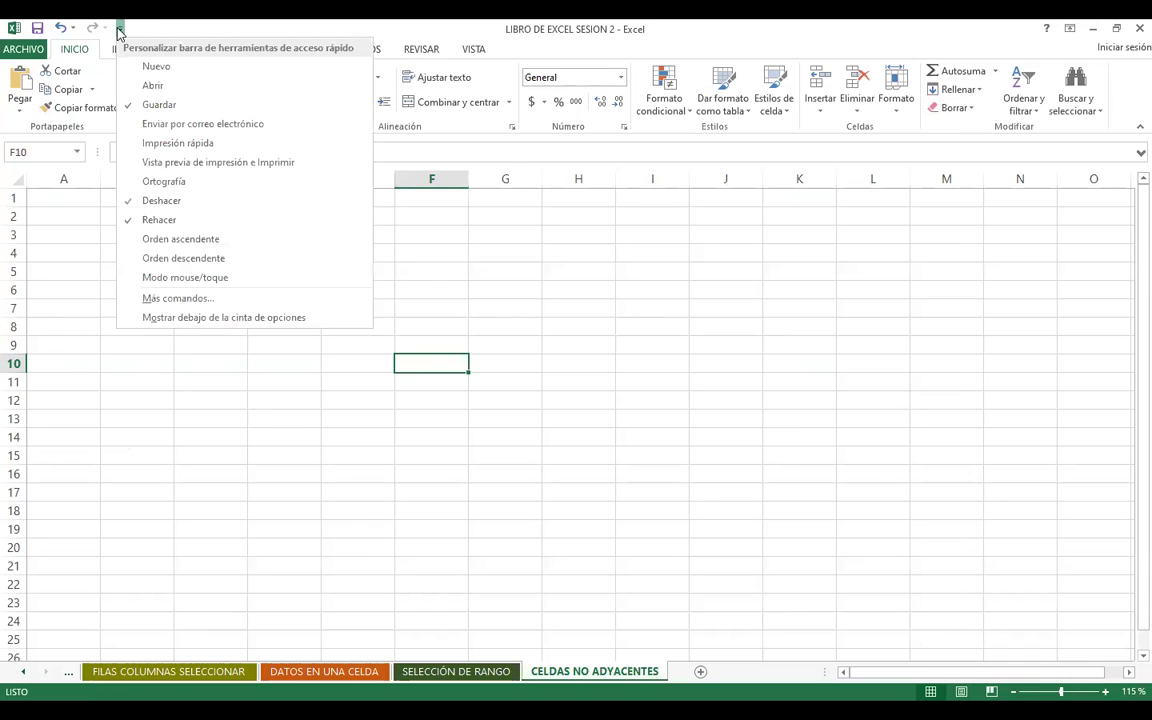
pyautogui.click(178, 298)
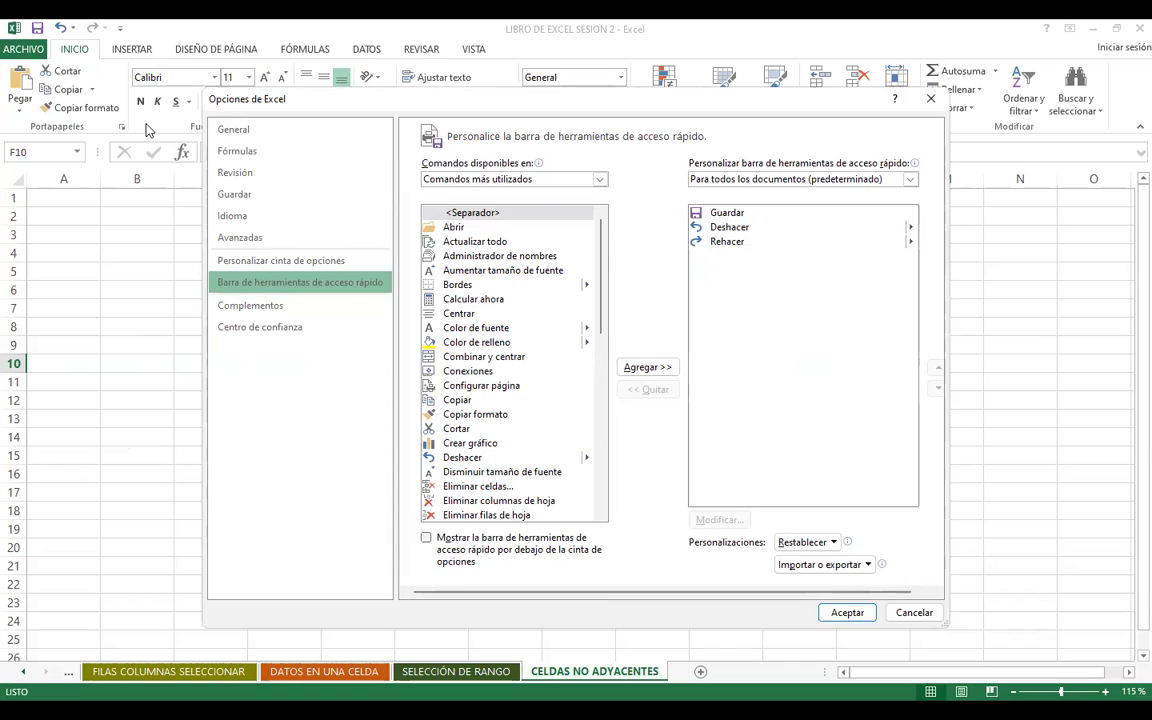
pyautogui.click(240, 130)
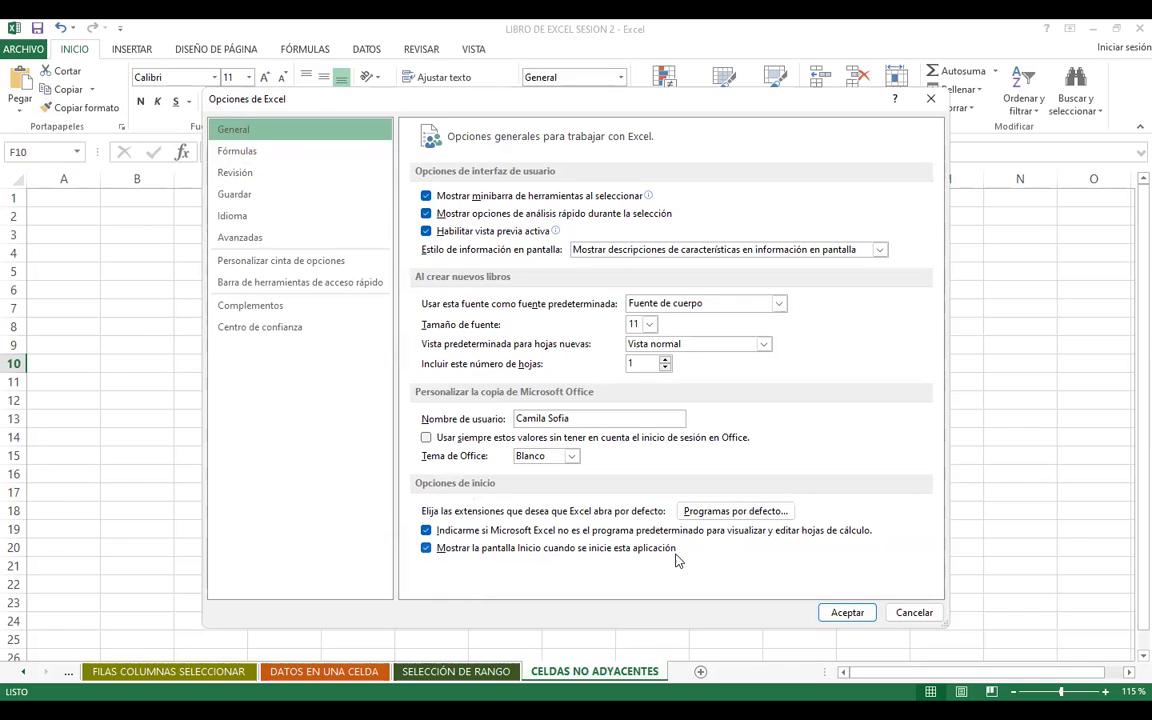
pyautogui.click(427, 547)
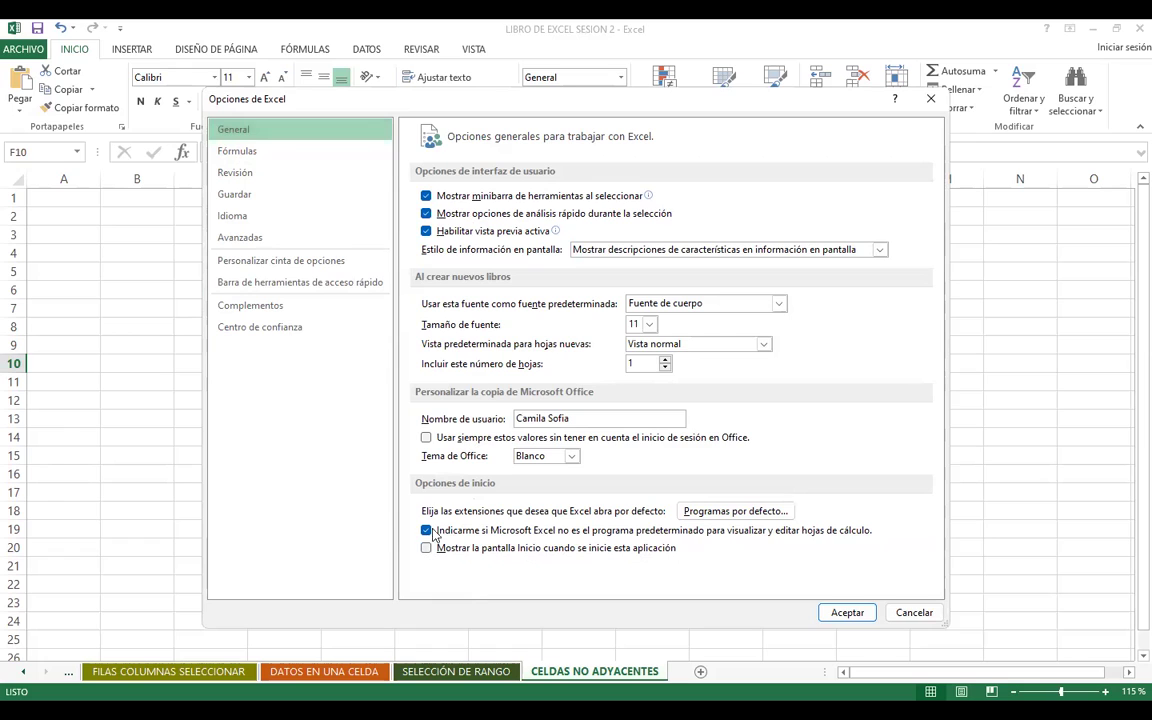
pyautogui.click(847, 612)
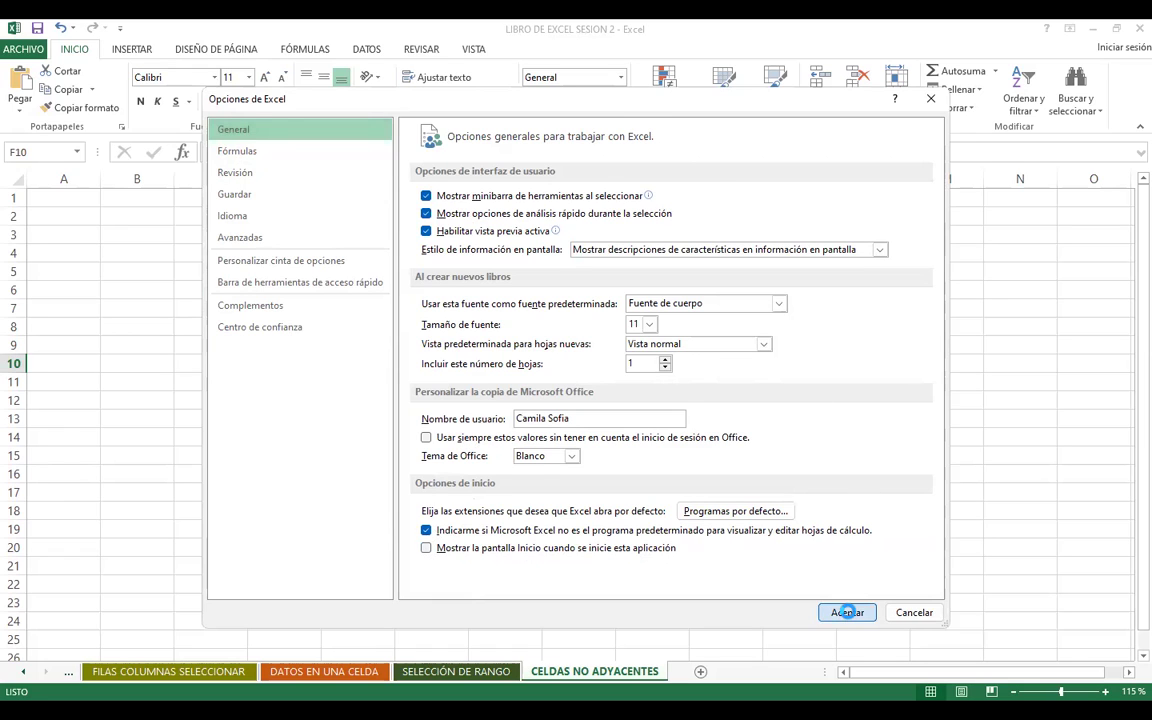
# Re-check the Start screen option in Excel Options > General and accept.
pyautogui.click(485, 317)
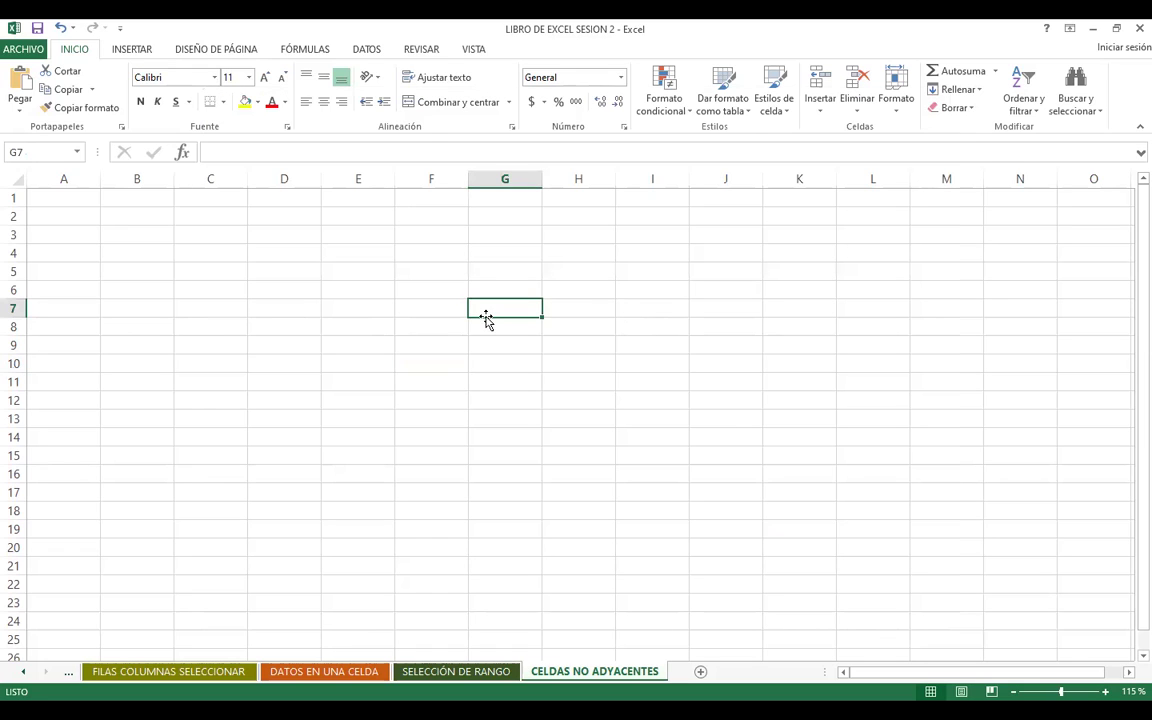
pyautogui.click(119, 28)
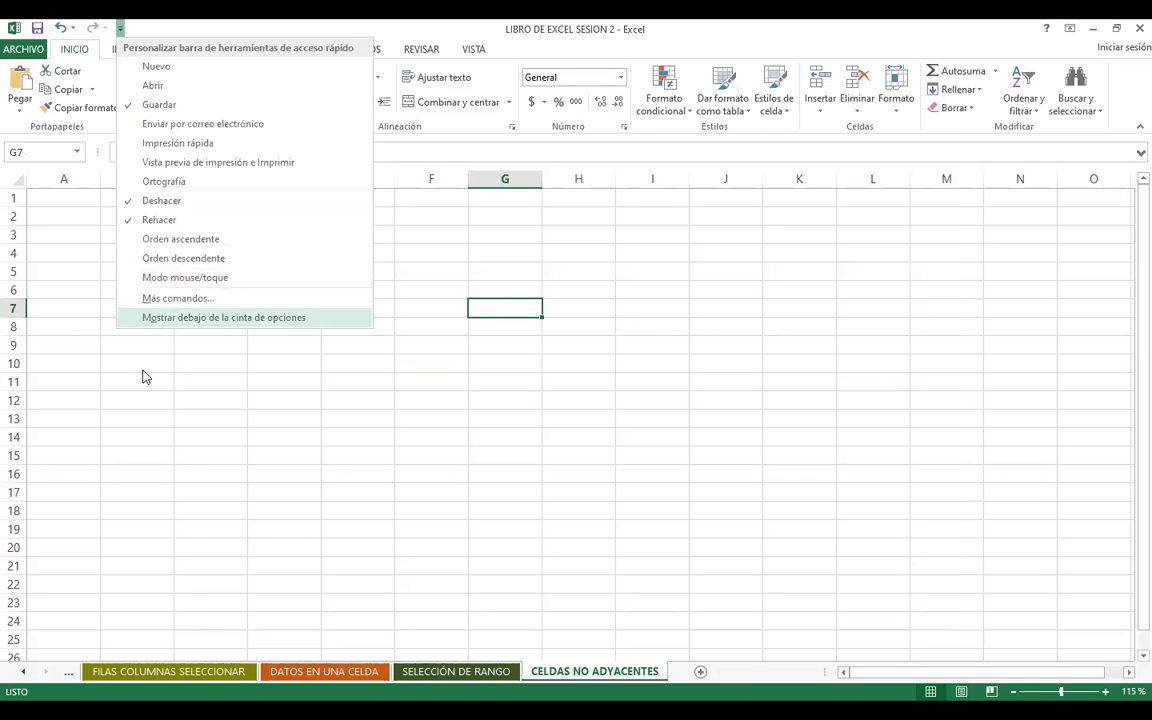
pyautogui.click(173, 299)
pyautogui.click(235, 127)
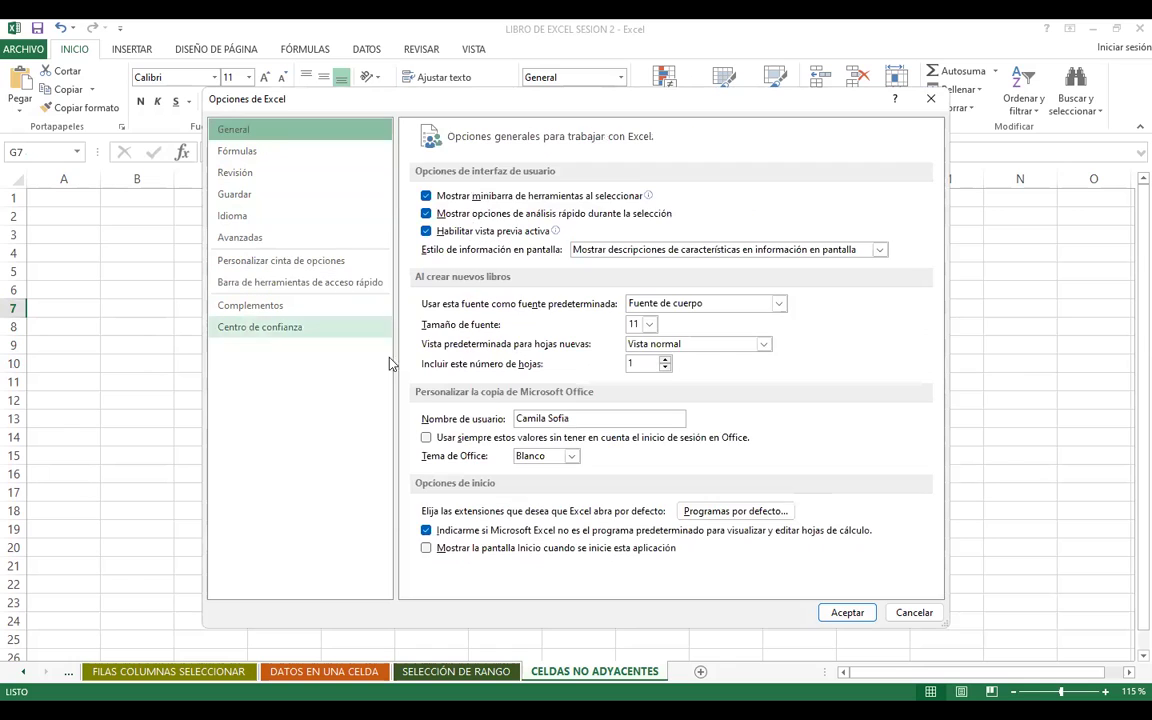
pyautogui.click(427, 548)
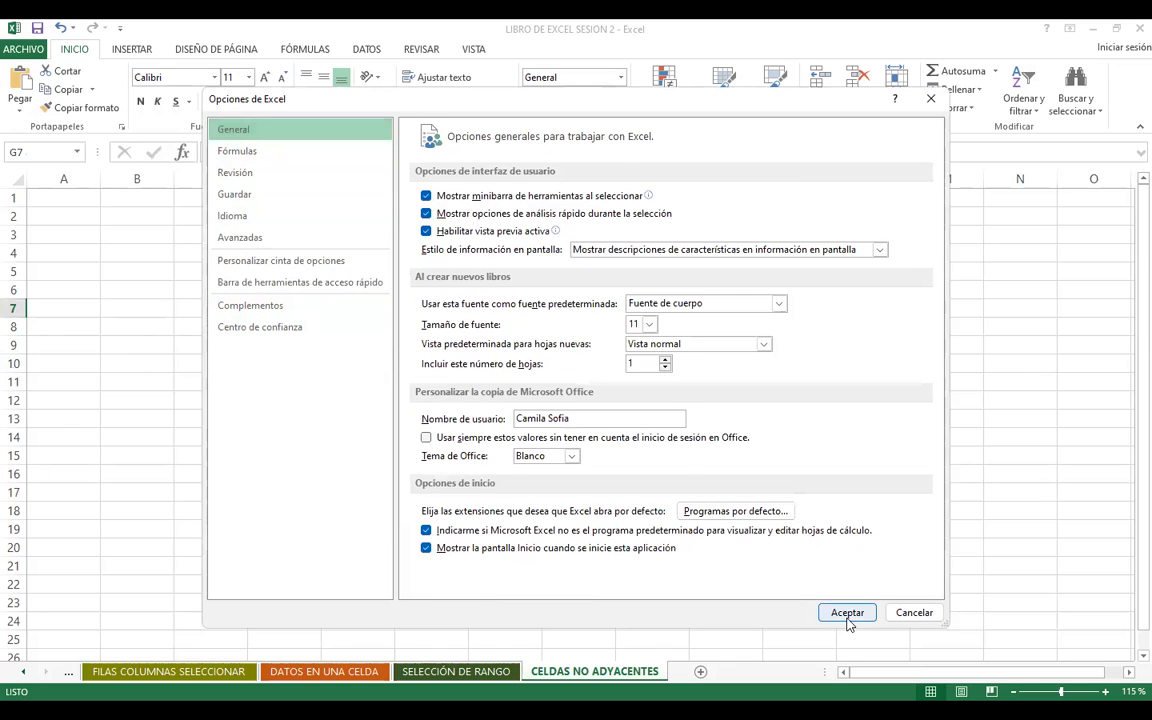
pyautogui.click(847, 617)
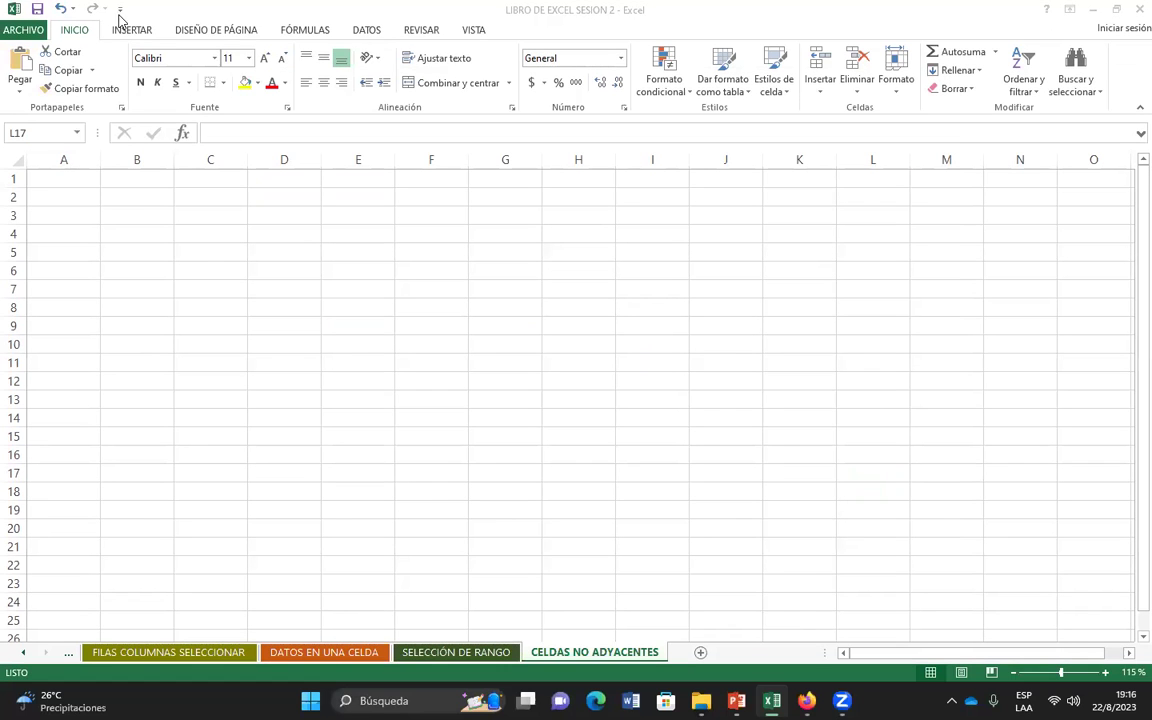
# Create blank workbook Libro1 via Nuevo, select cell E7, then show the SESION 2 SEMANA 1 folder.
pyautogui.click(112, 12)
pyautogui.click(28, 30)
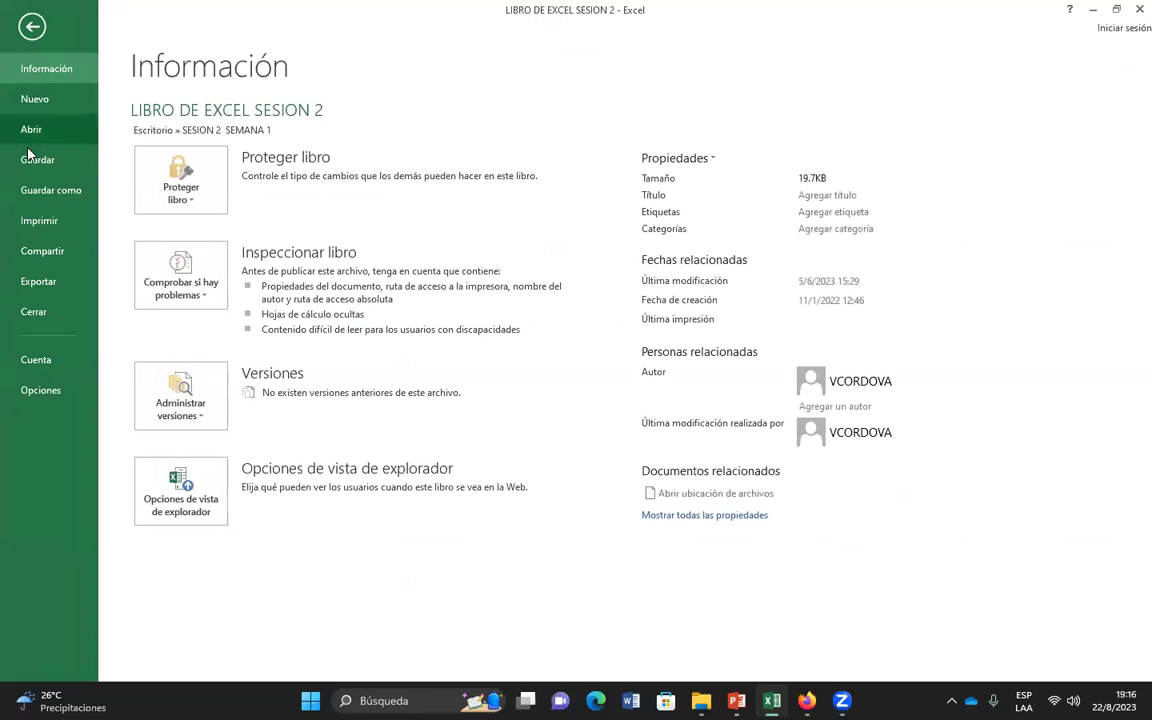
pyautogui.click(34, 99)
pyautogui.click(239, 234)
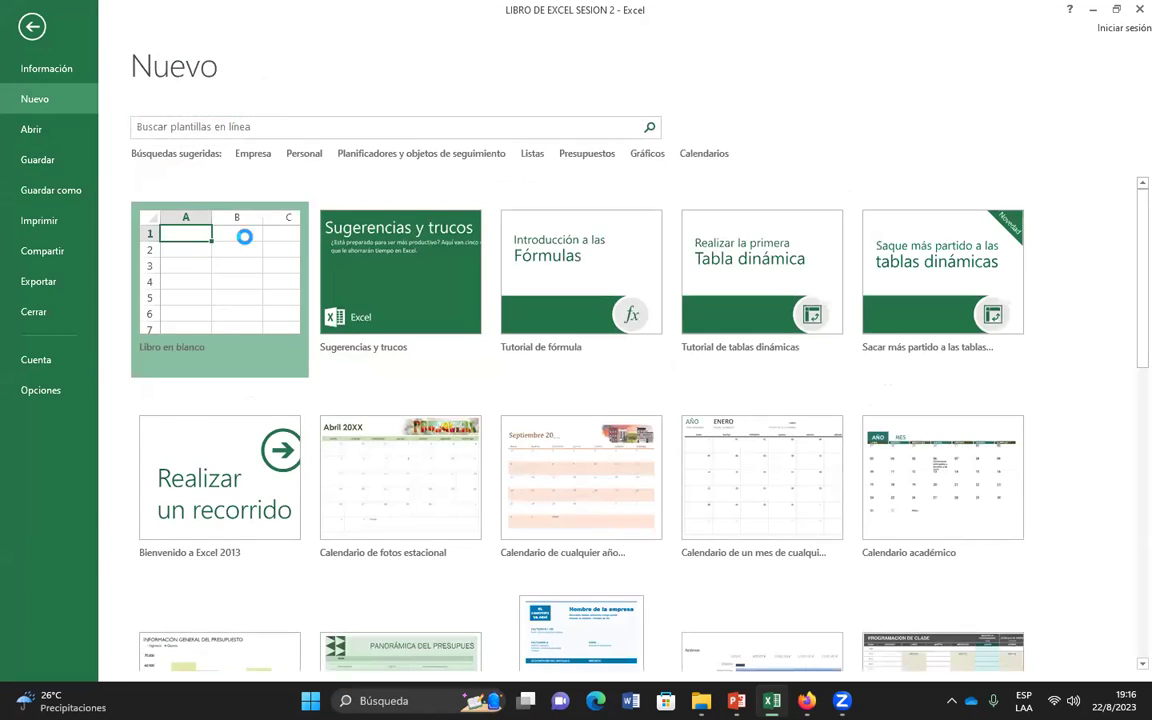
pyautogui.click(301, 269)
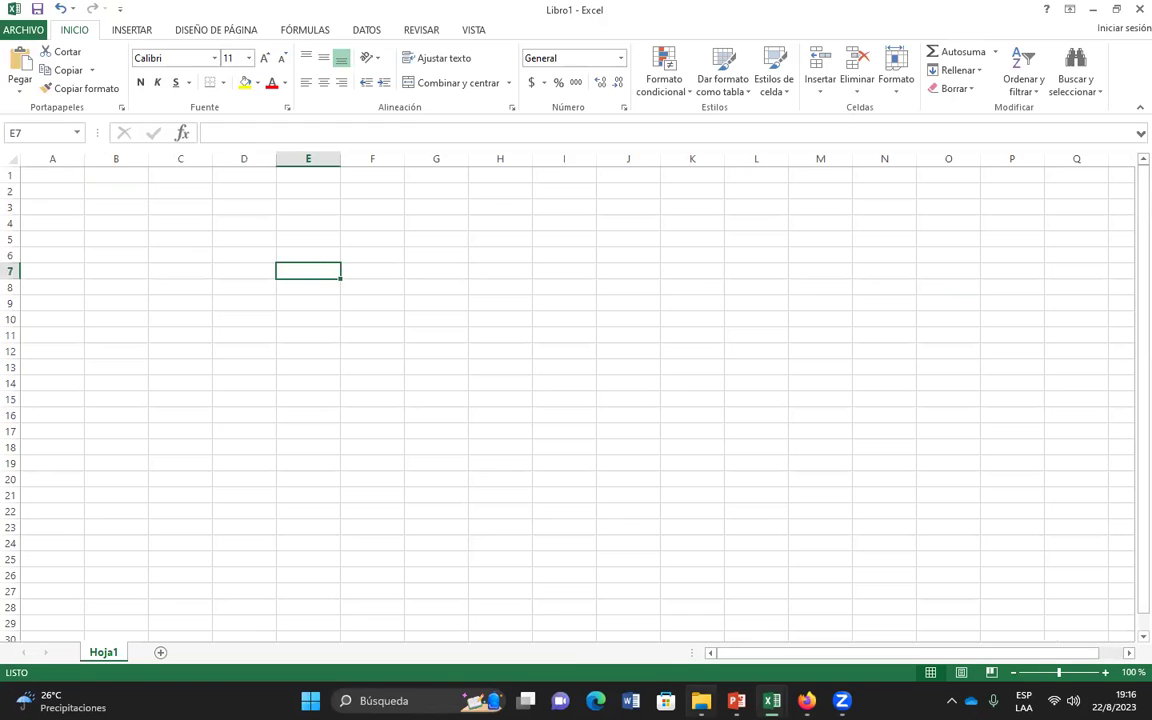
pyautogui.click(701, 700)
pyautogui.moveTo(736, 700)
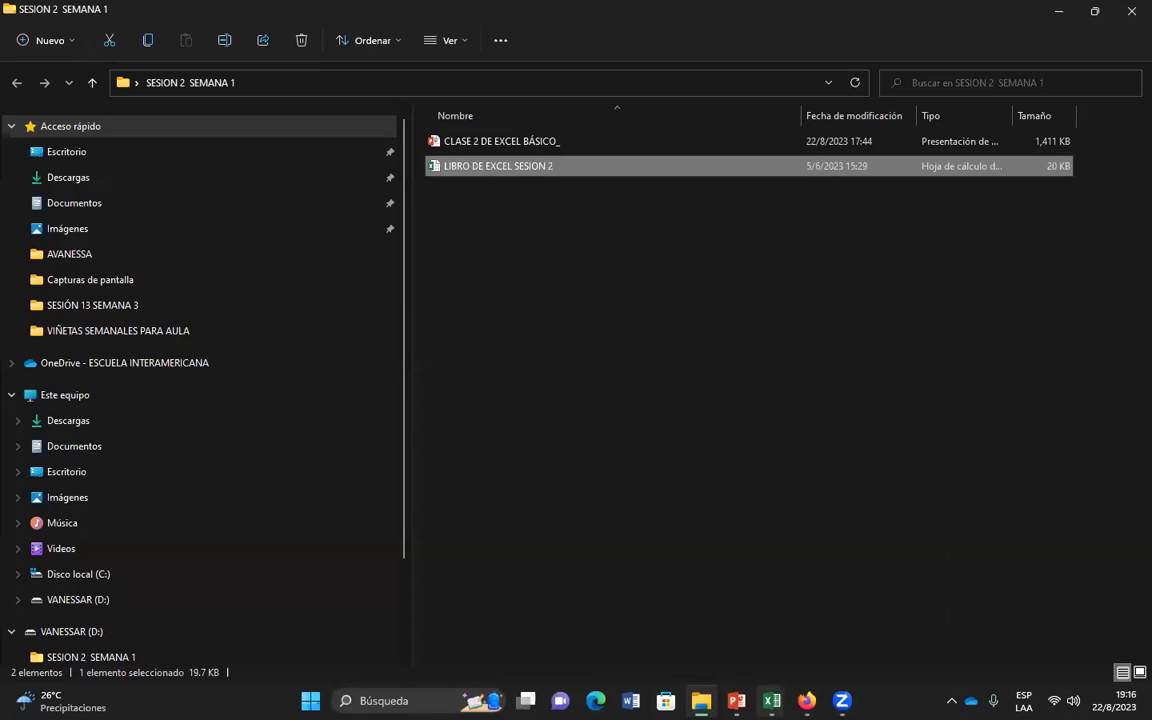
# Close the blank Excel workbook and open LIBRO DE EXCEL SESION 2 from SESION 2 SEMANA 1.
pyautogui.moveTo(771, 701)
pyautogui.click(669, 607)
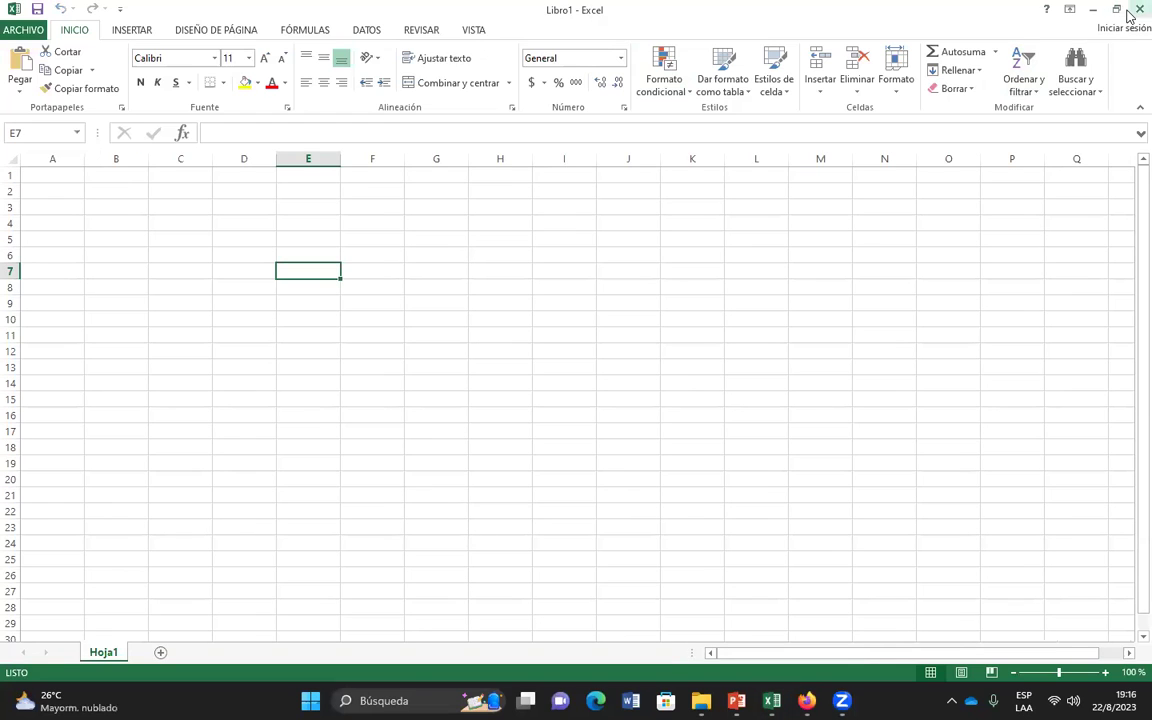
pyautogui.click(1139, 9)
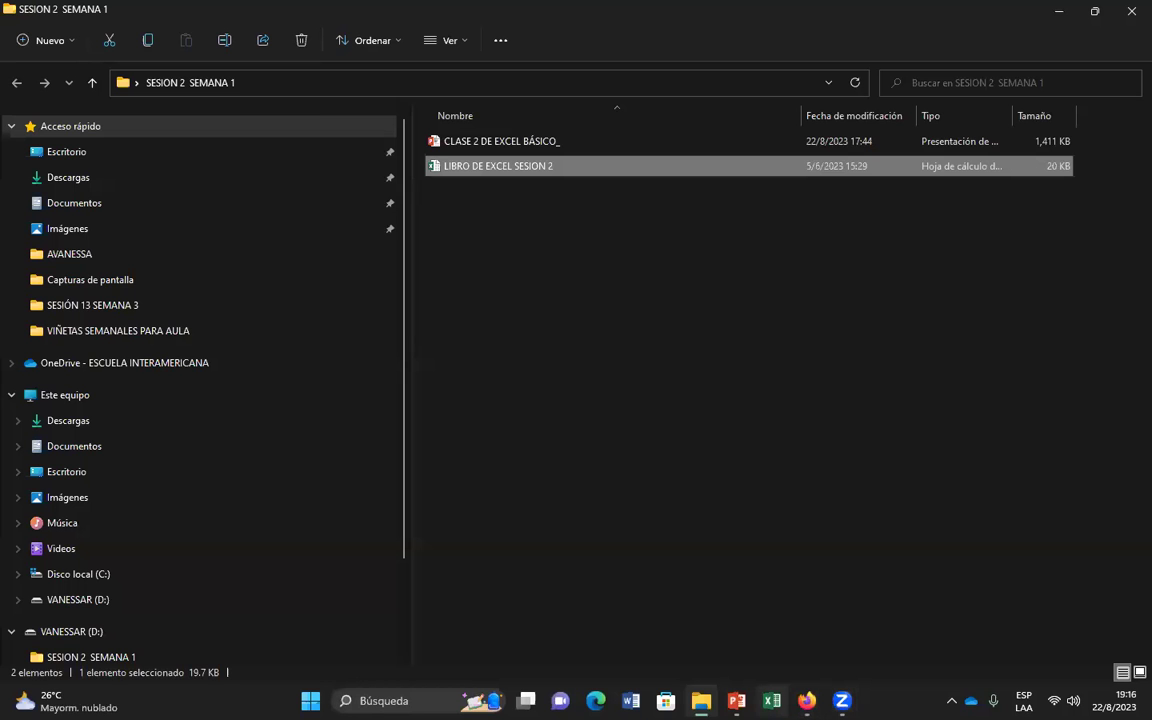
pyautogui.doubleClick(498, 166)
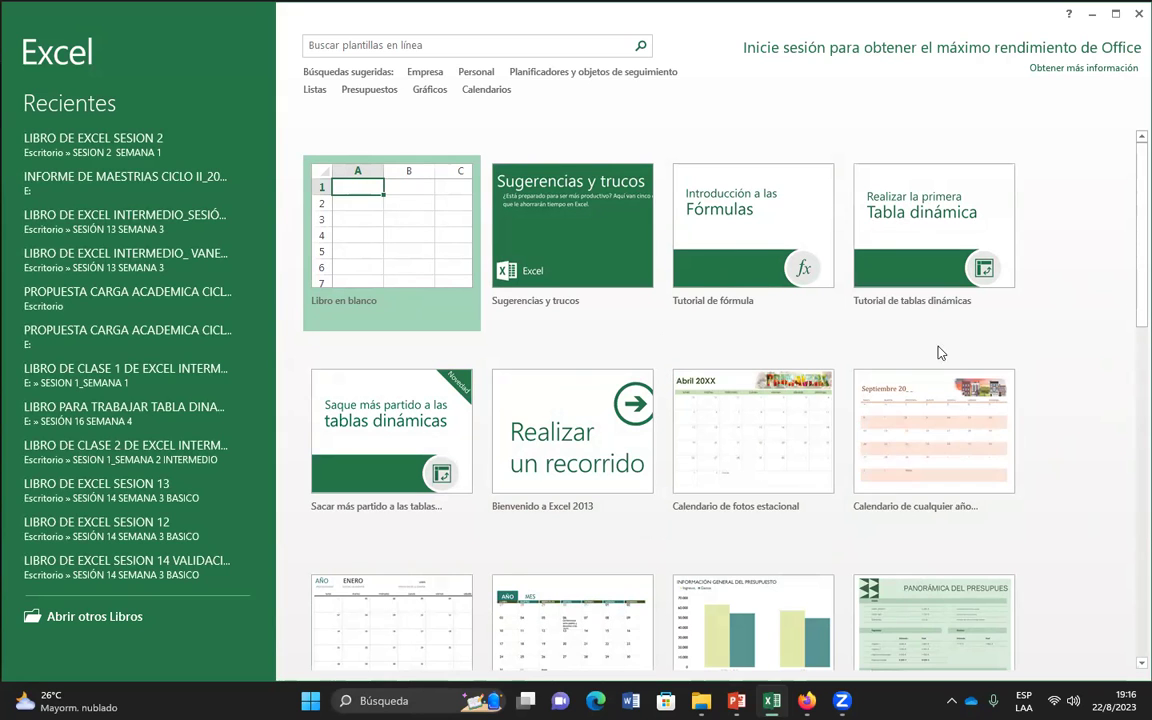
# Create a new blank workbook in Excel.
pyautogui.click(422, 268)
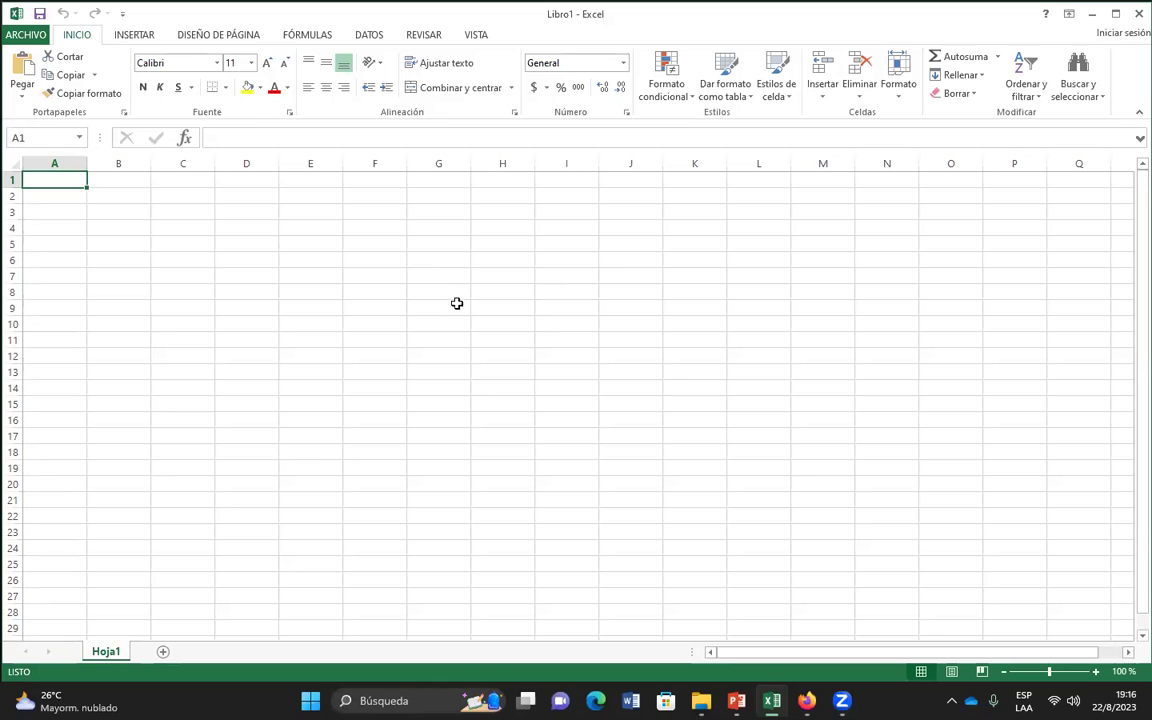
pyautogui.click(122, 13)
pyautogui.press('Escape')
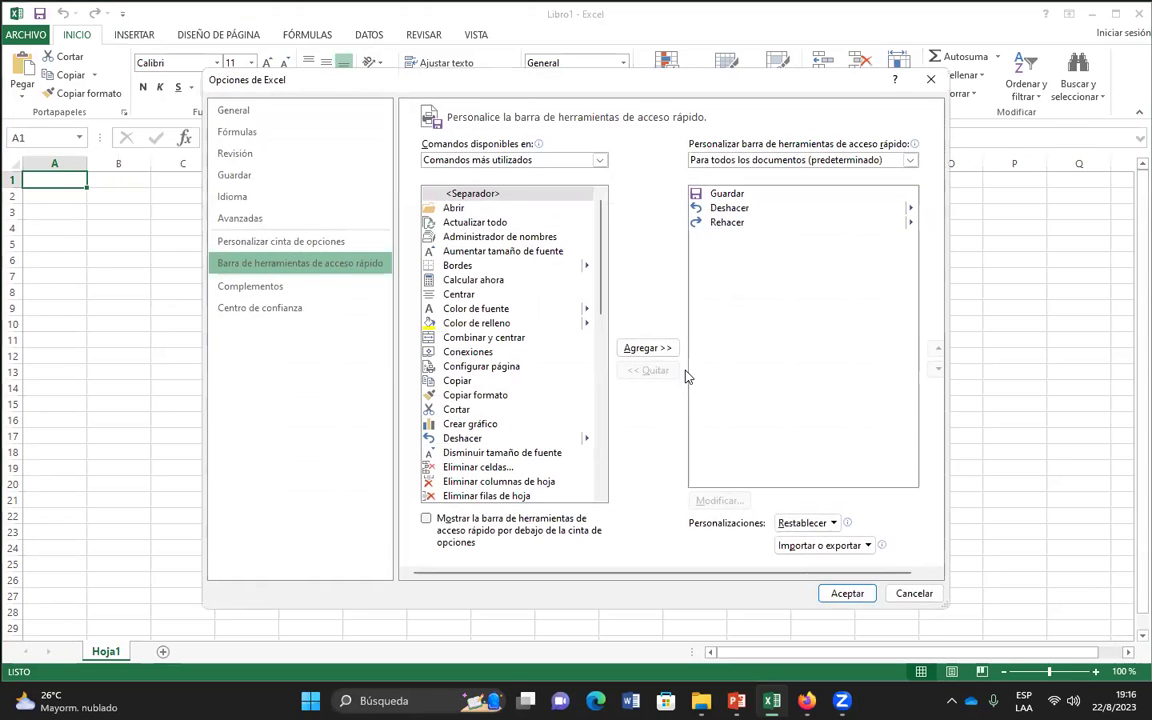
# Save General options with the Start screen off, then close Excel and reopen LIBRO DE EXCEL SESION 2.
pyautogui.click(263, 116)
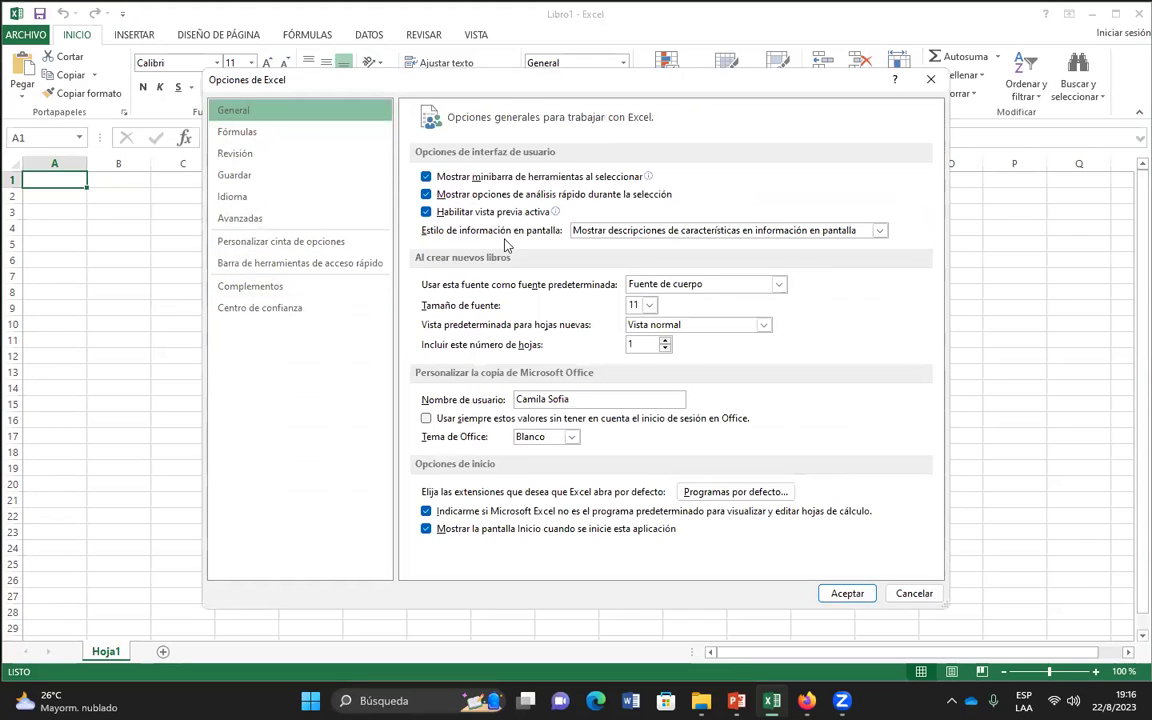
pyautogui.click(847, 593)
pyautogui.click(848, 454)
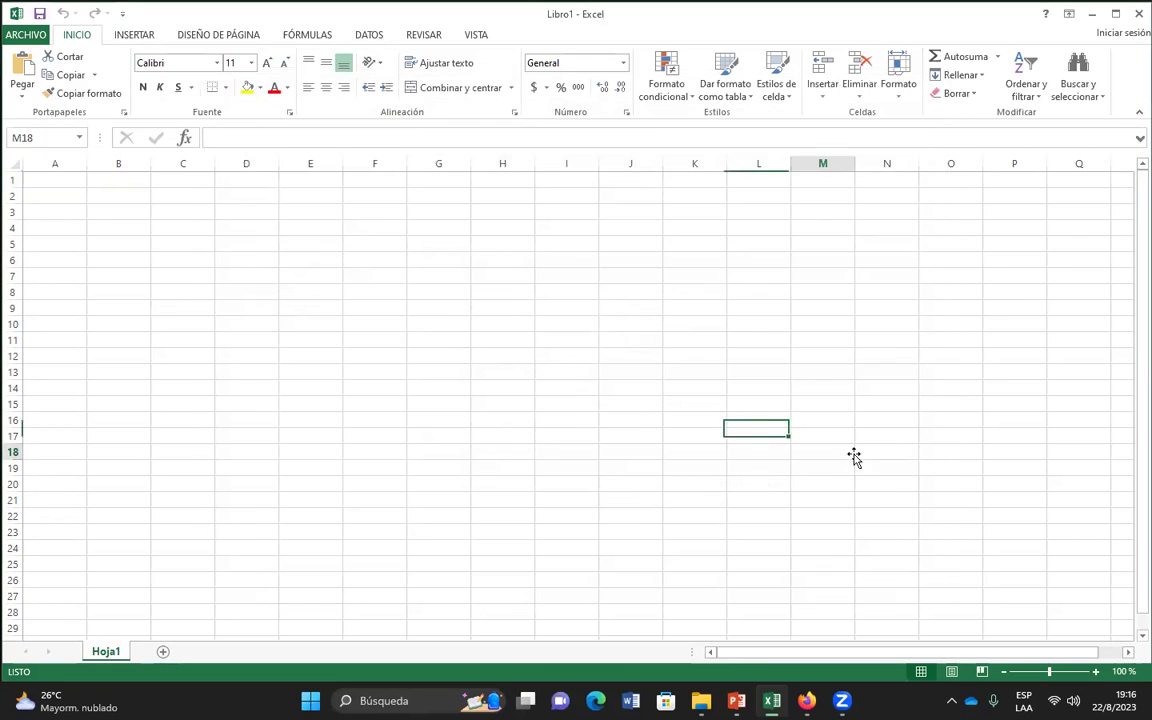
pyautogui.click(1137, 14)
pyautogui.press('Return')
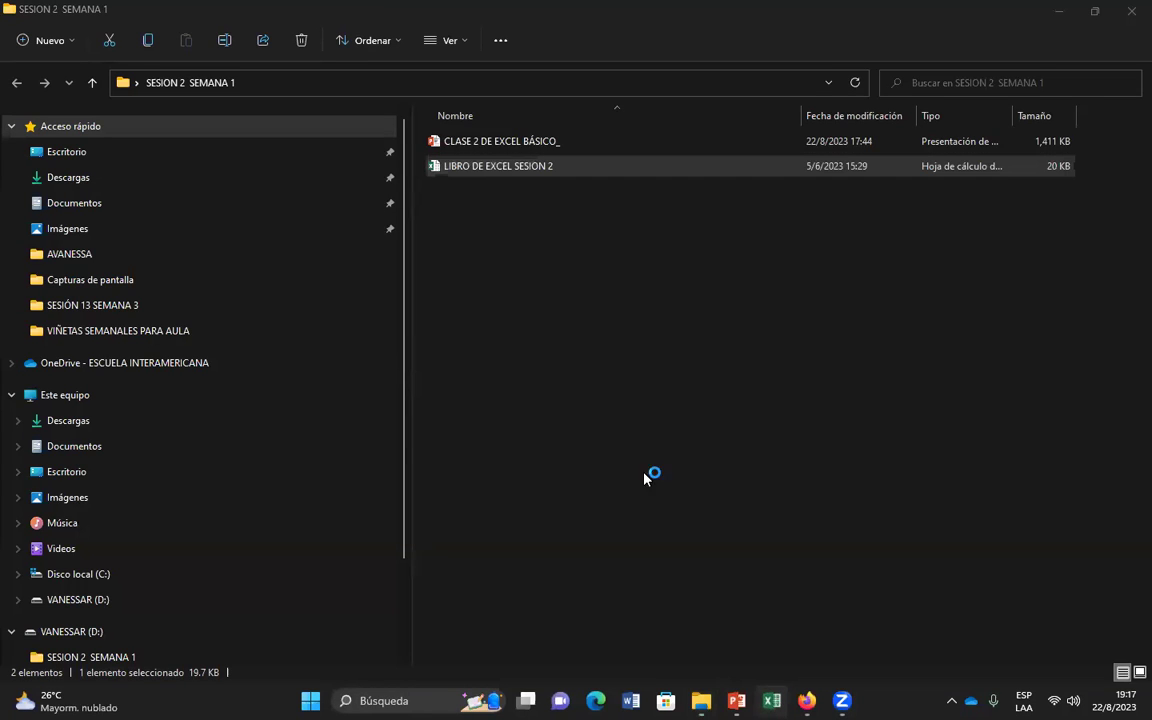
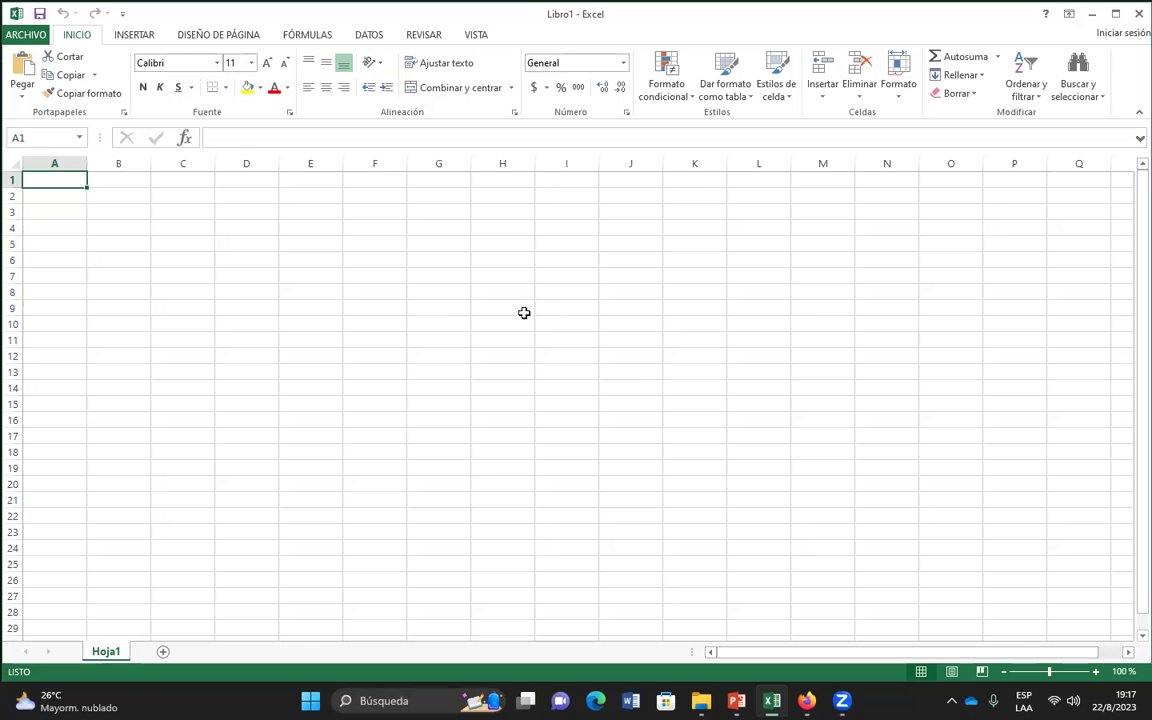
# In Excel Options > General, enable 'Mostrar la pantalla Inicio cuando se inicie esta aplicación'.
pyautogui.click(122, 13)
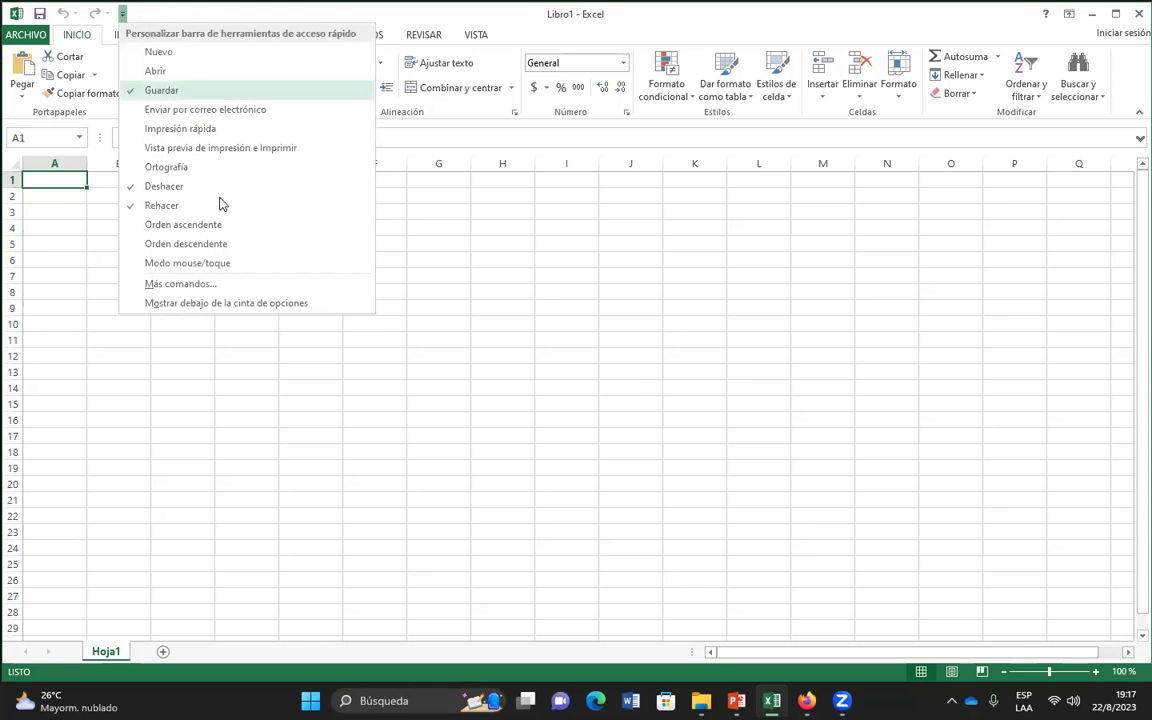
pyautogui.click(29, 31)
pyautogui.click(29, 31)
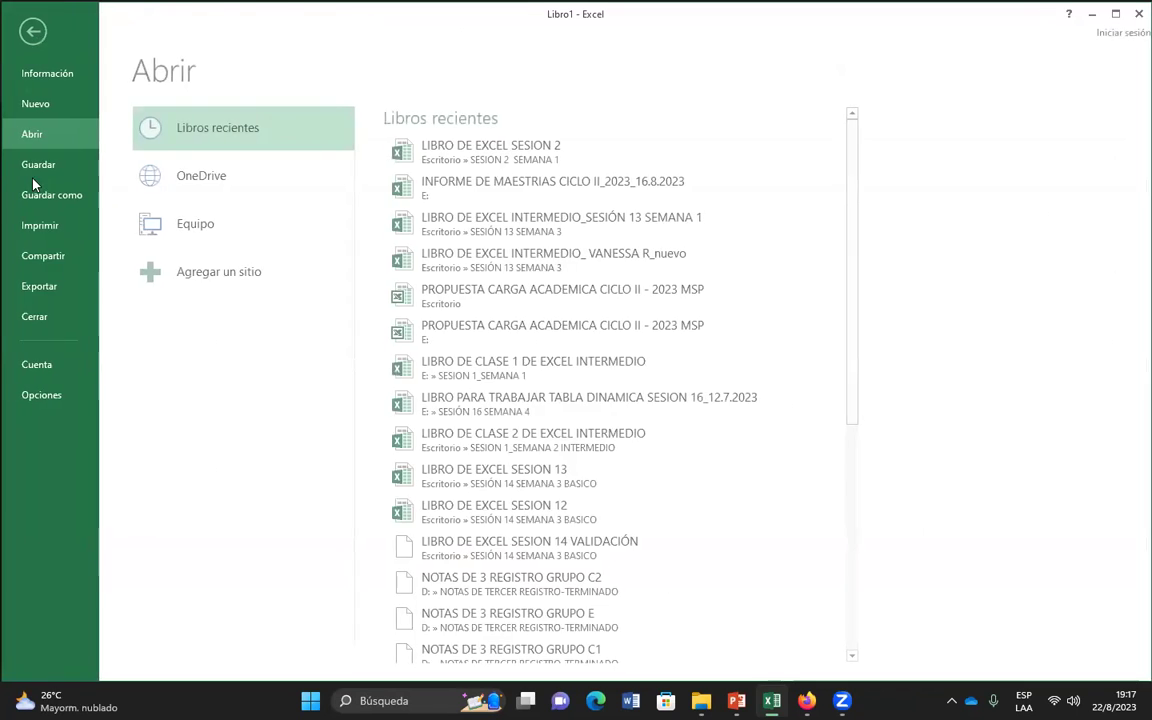
pyautogui.click(39, 360)
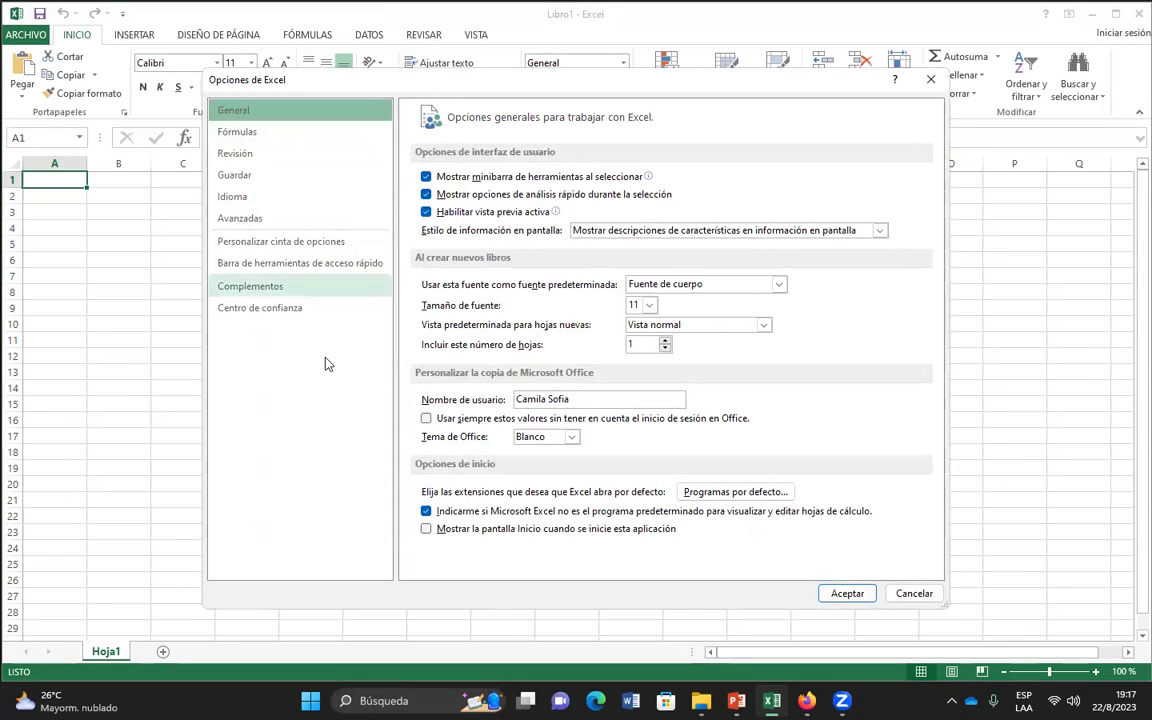
pyautogui.click(427, 531)
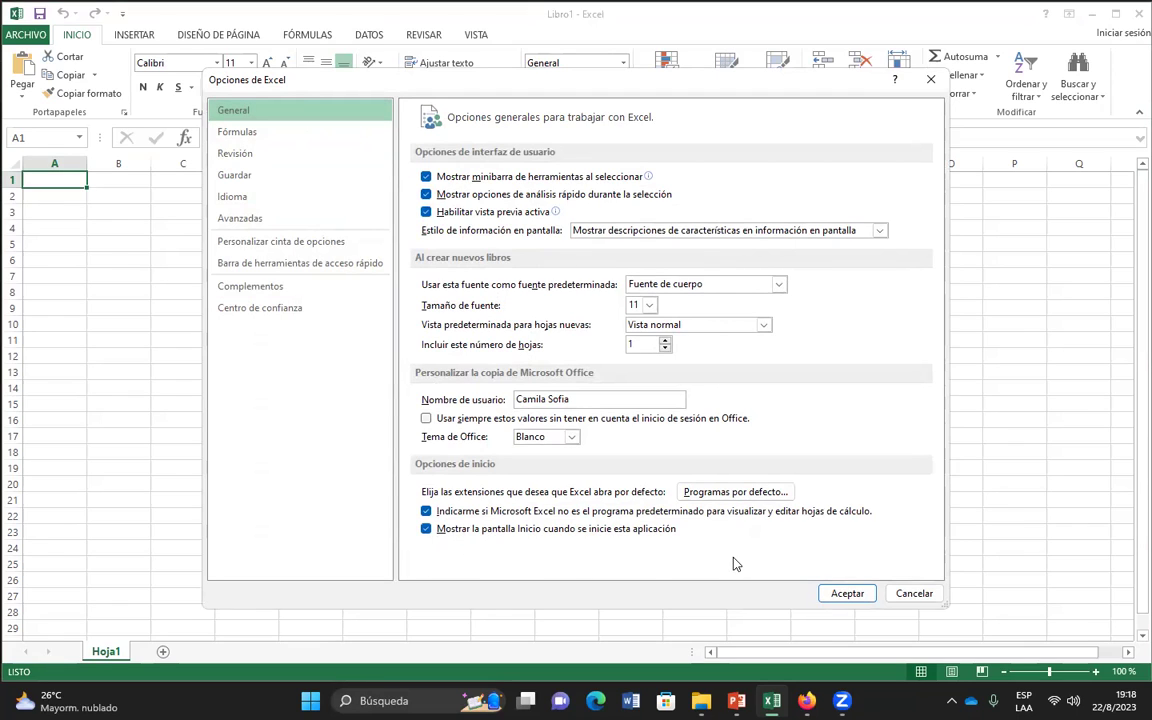
pyautogui.click(847, 593)
pyautogui.click(724, 439)
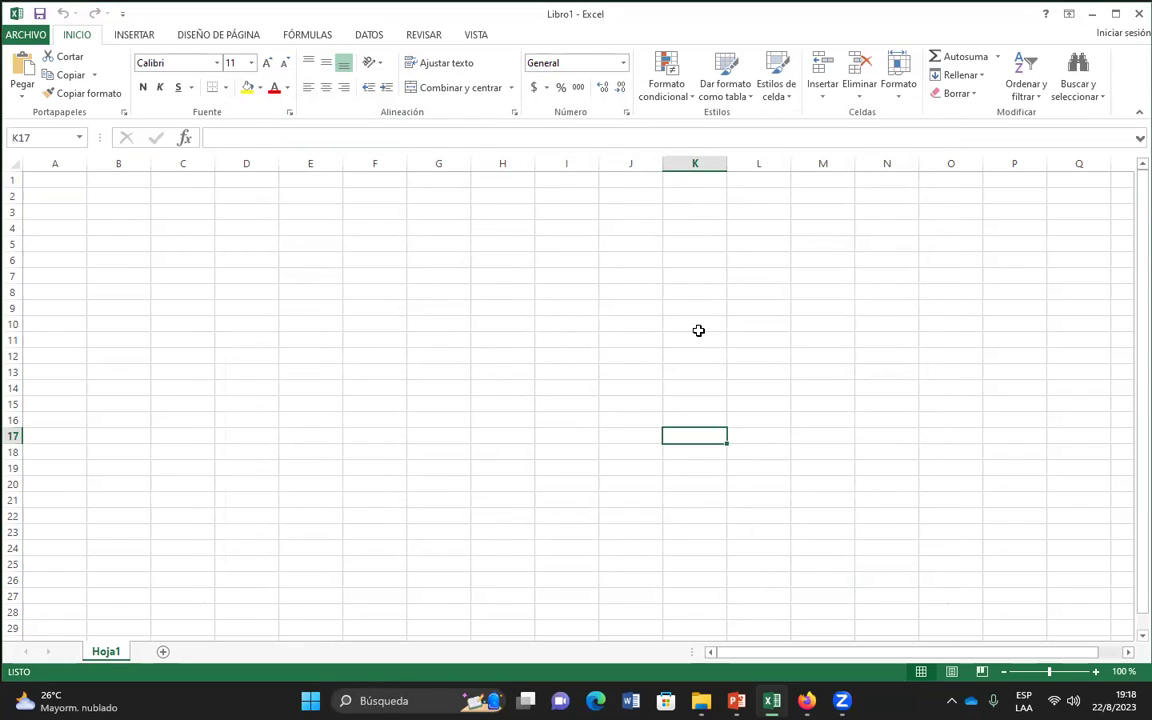
# Close and relaunch Excel, then choose 'Libro en blanco' on the start screen.
pyautogui.click(1134, 14)
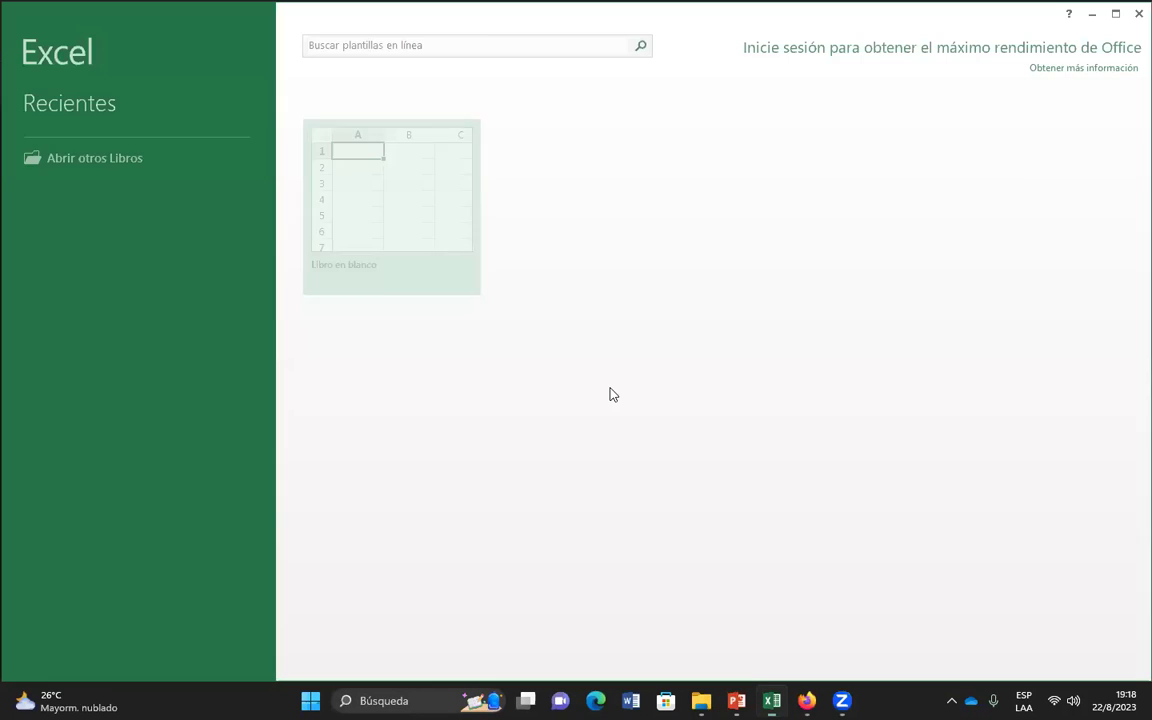
pyautogui.click(396, 274)
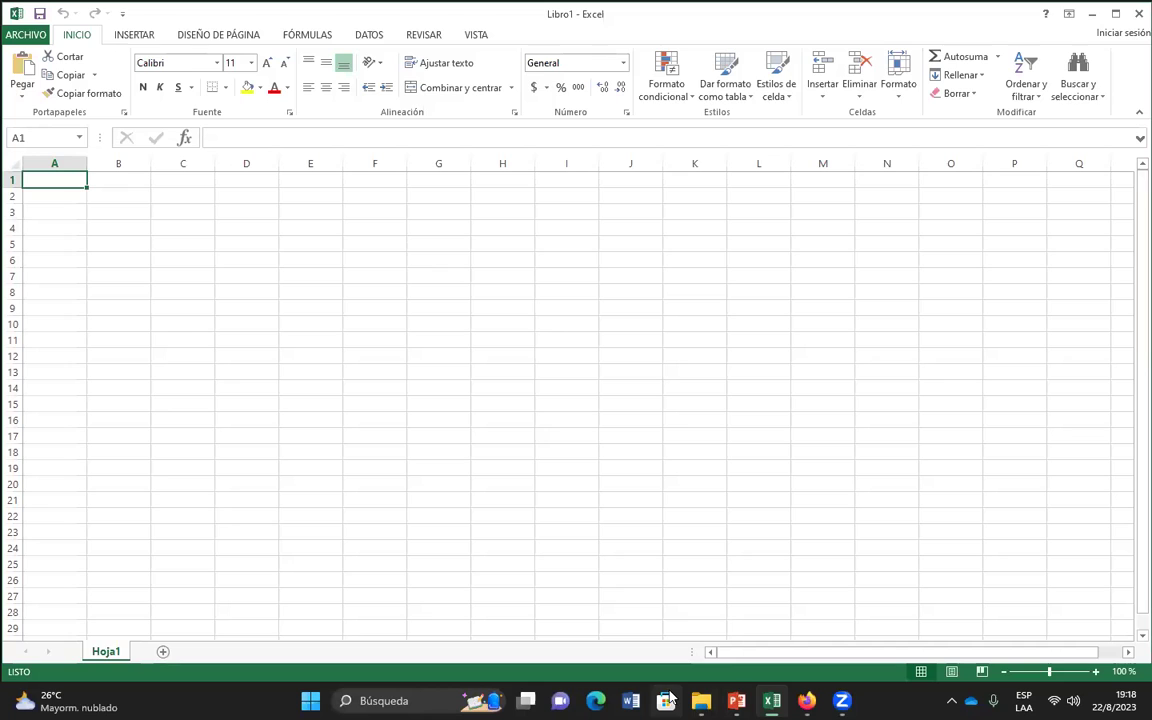
# Open 'LIBRO DE EXCEL SESION 2' from the SESION 2 SEMANA 1 folder in File Explorer.
pyautogui.click(701, 700)
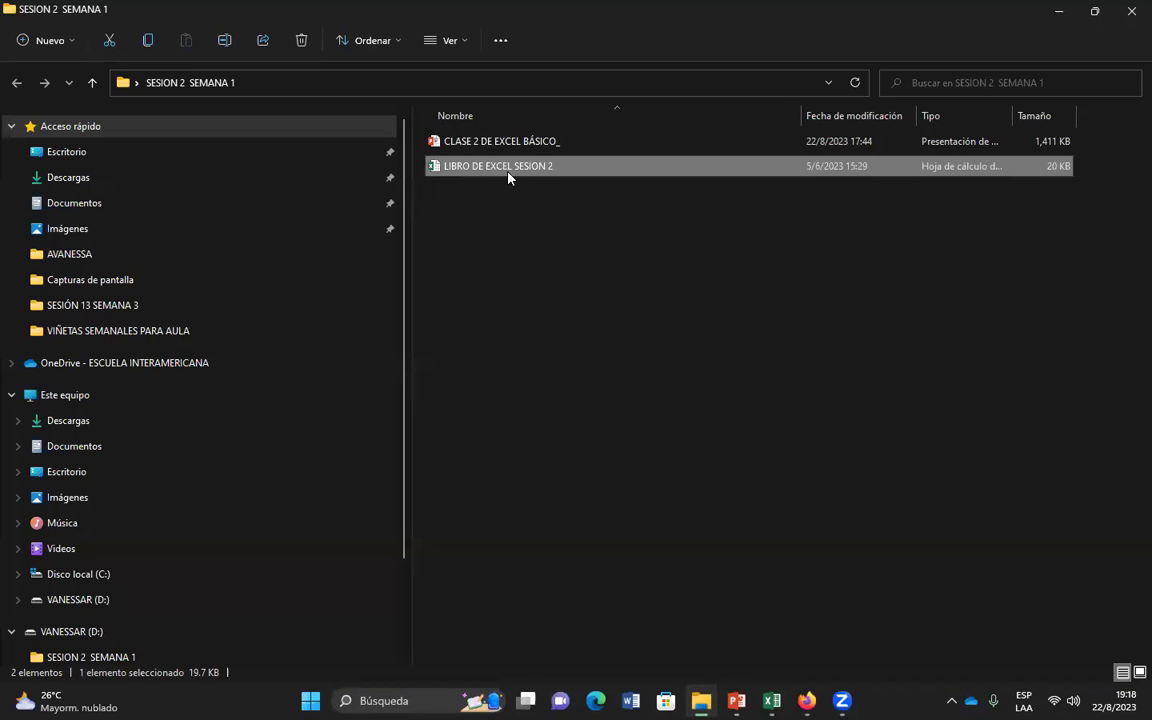
pyautogui.doubleClick(508, 167)
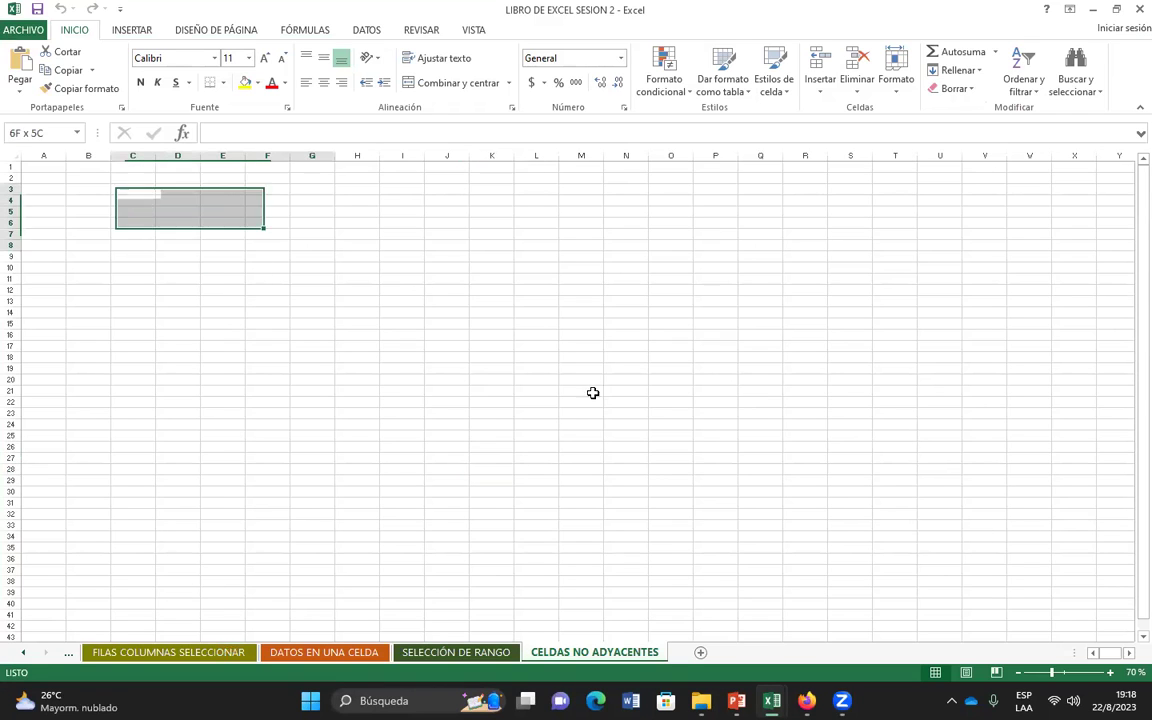
# Select the range C3:O26, then collapse the selection to cell G23.
pyautogui.moveTo(140, 190); pyautogui.dragTo(670, 445)
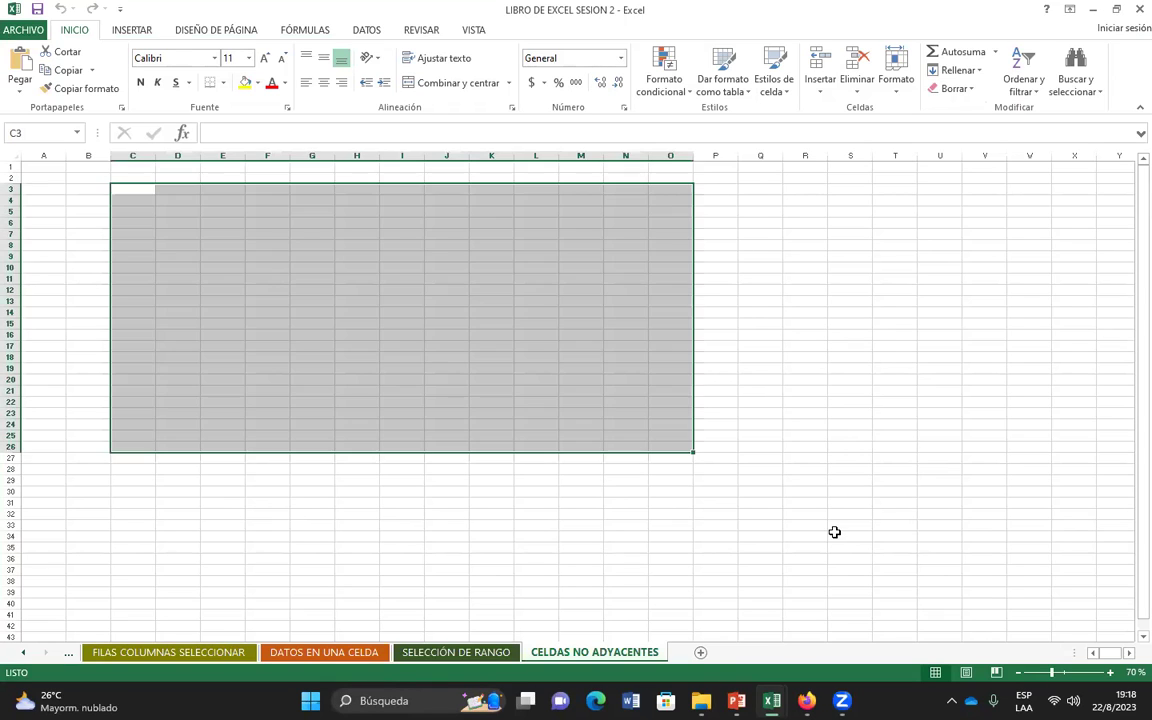
pyautogui.click(848, 432)
pyautogui.click(311, 432)
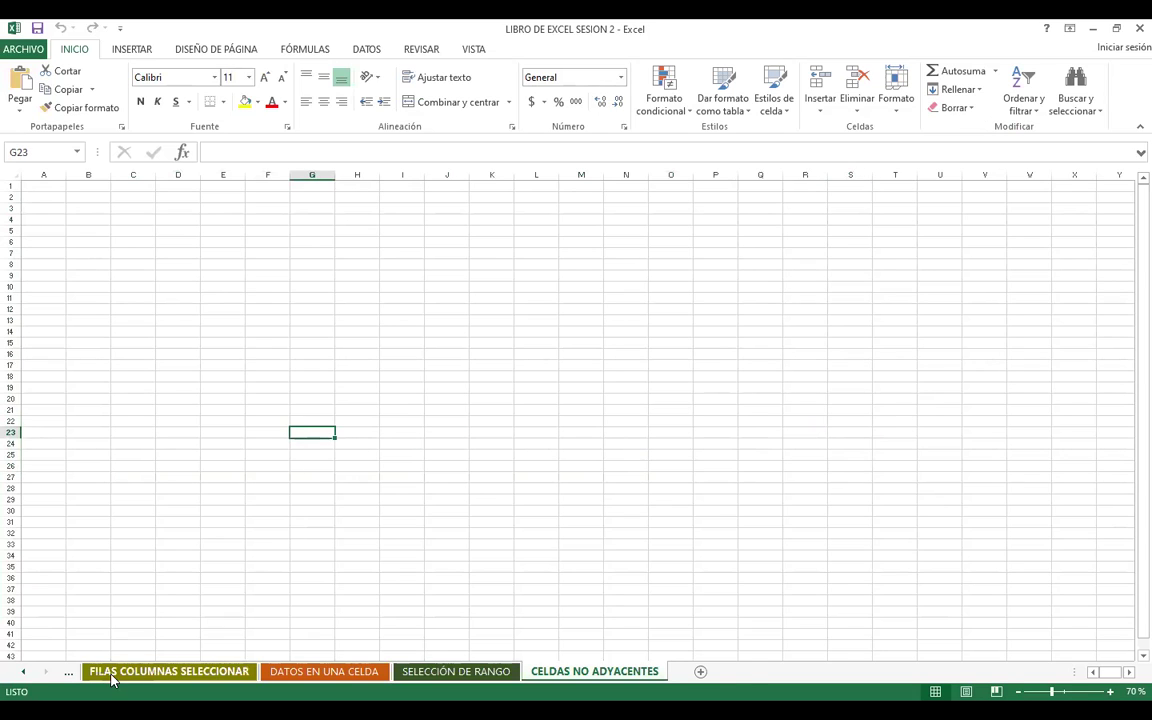
# Go to the RANGO sheet and select cell F16.
pyautogui.click(23, 671)
pyautogui.click(106, 671)
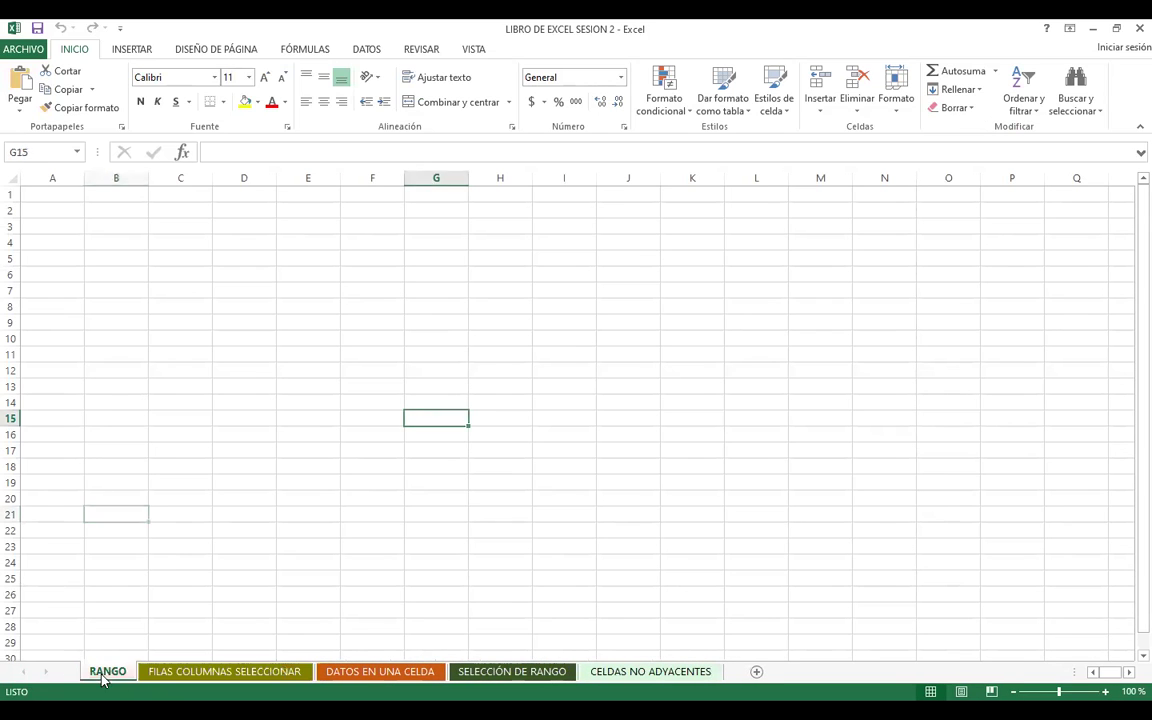
pyautogui.click(380, 435)
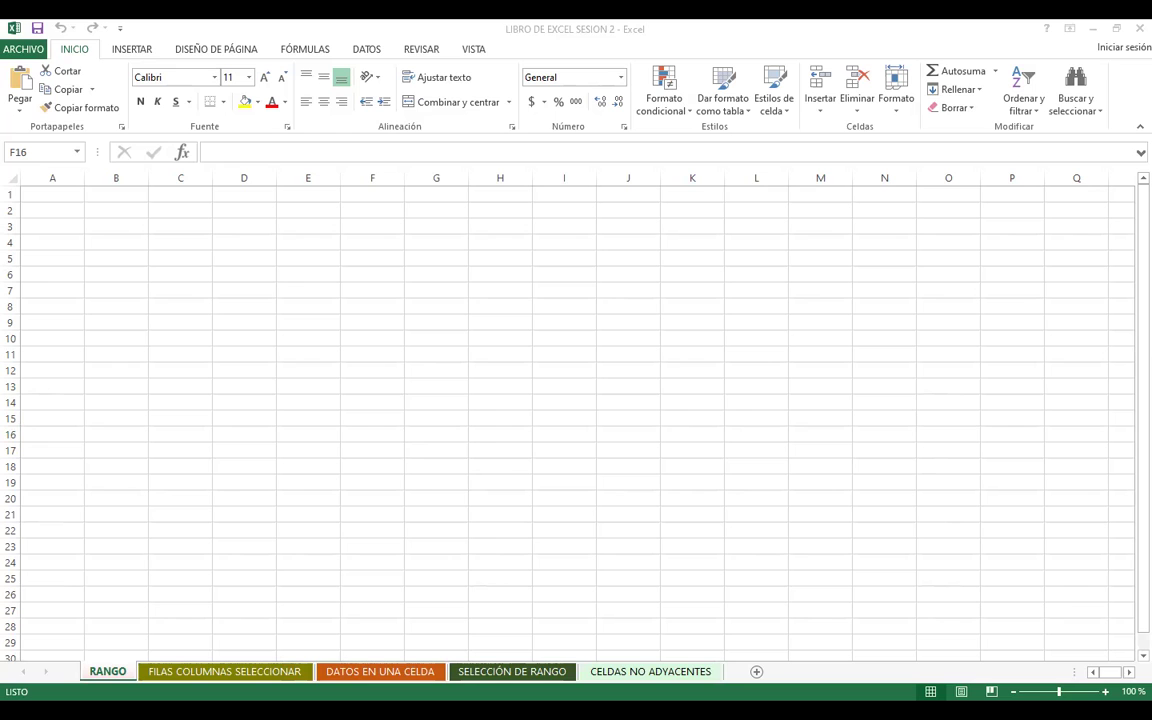
# Review the exercise slide, then return to Excel and select C12 on CELDAS NO ADYACENTES.
pyautogui.hotkey('alt', 'Tab')
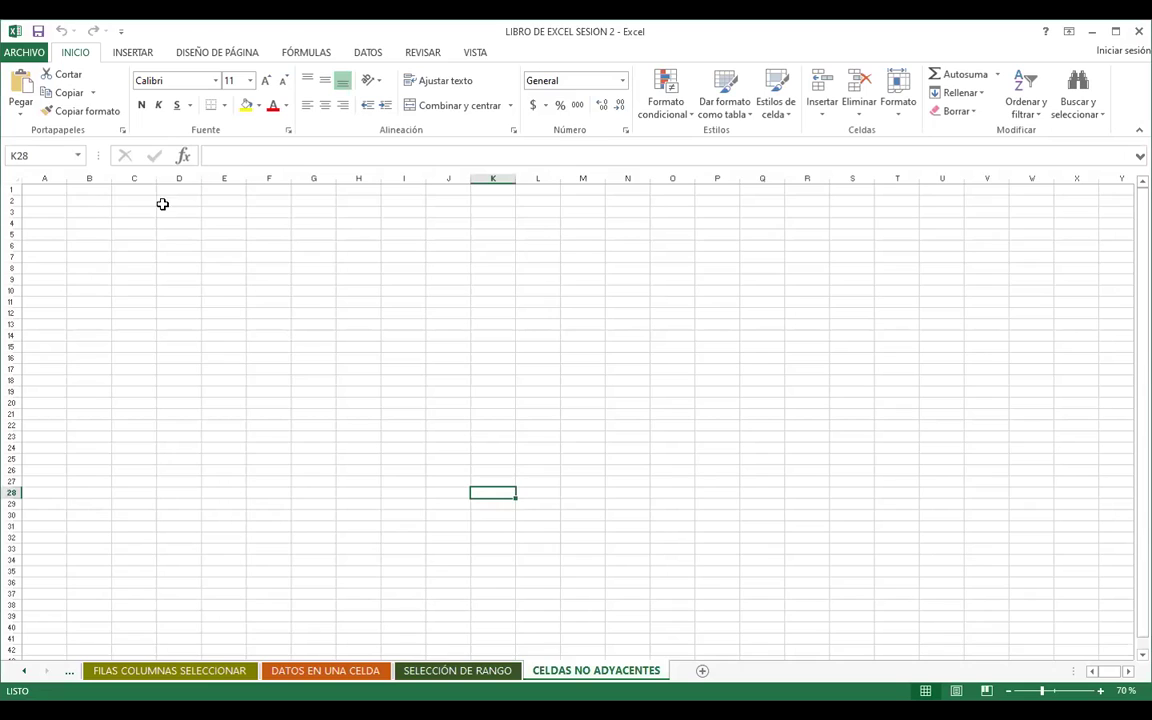
pyautogui.click(143, 312)
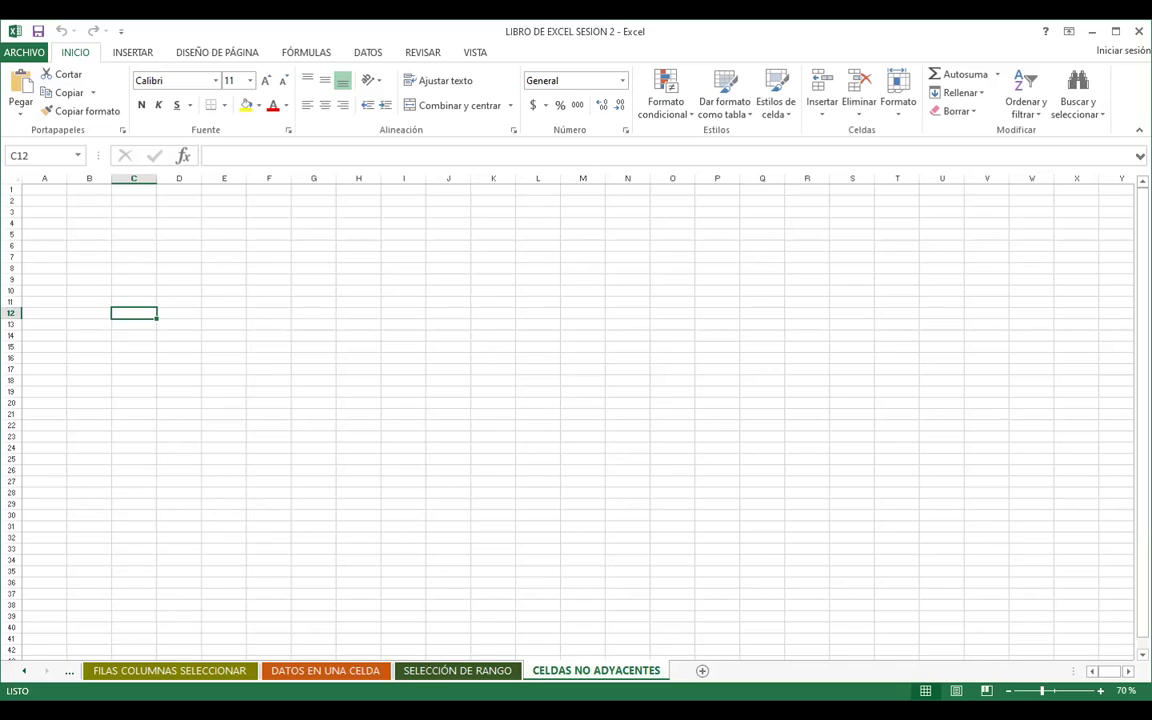
# Add Nuevo, Abrir and Vista previa de impresión e Imprimir to the quick access toolbar.
pyautogui.click(121, 31)
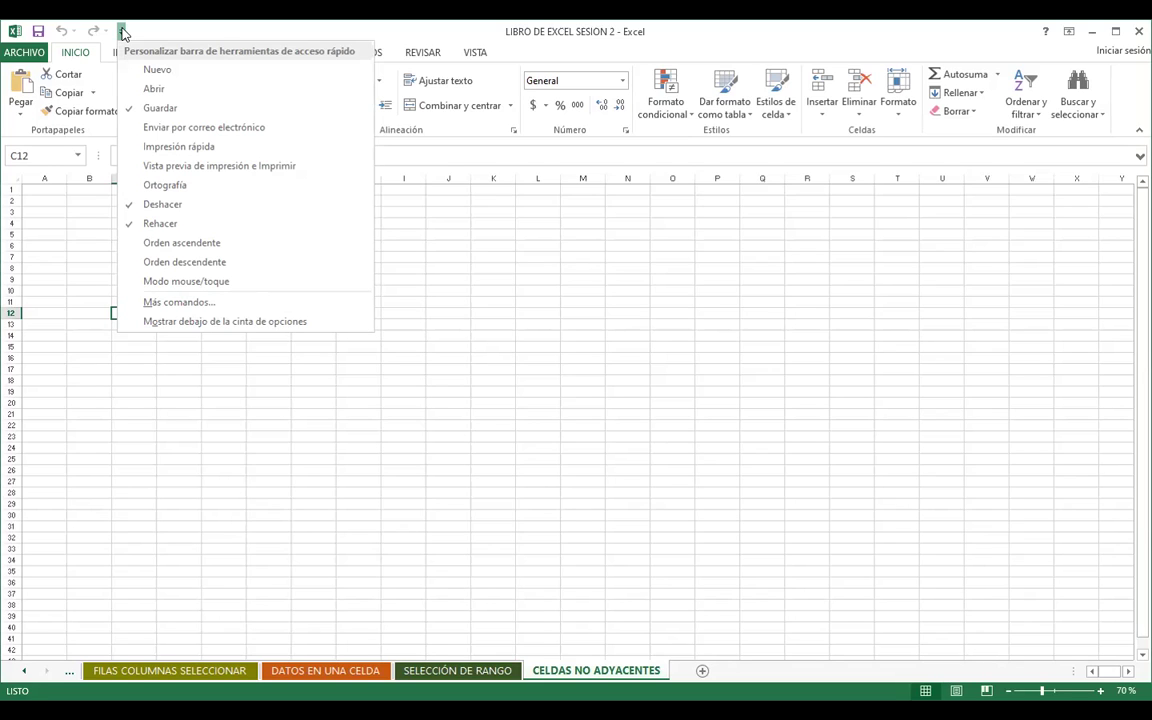
pyautogui.click(155, 71)
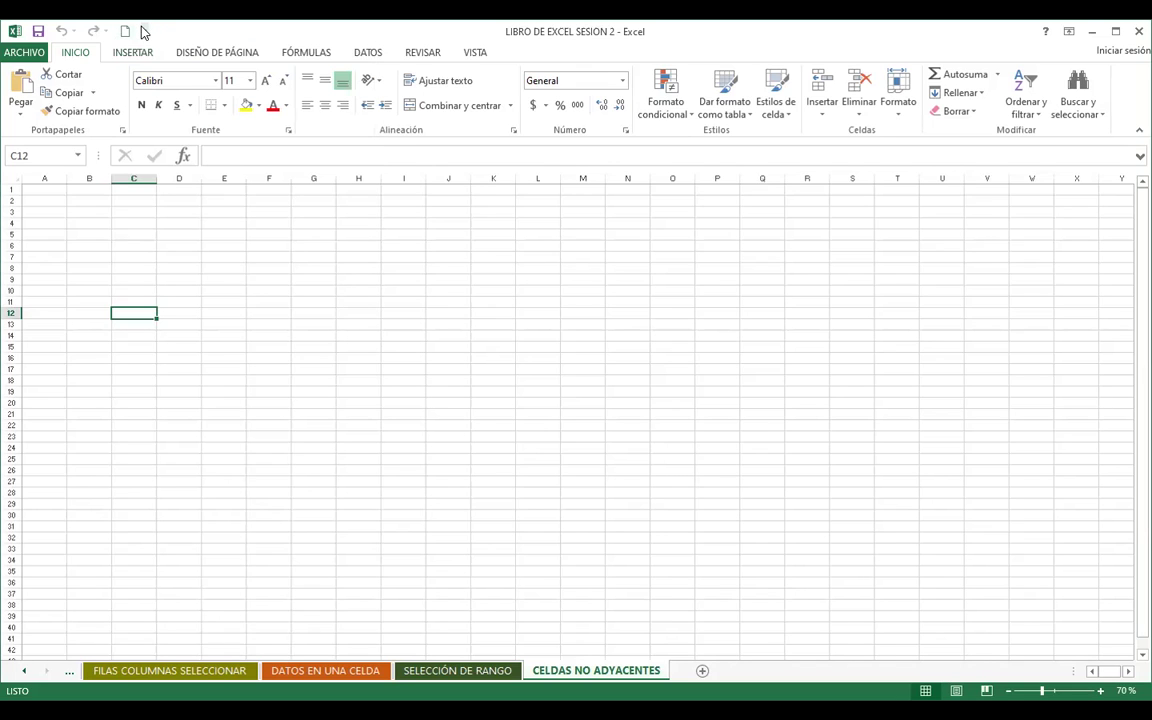
pyautogui.click(143, 31)
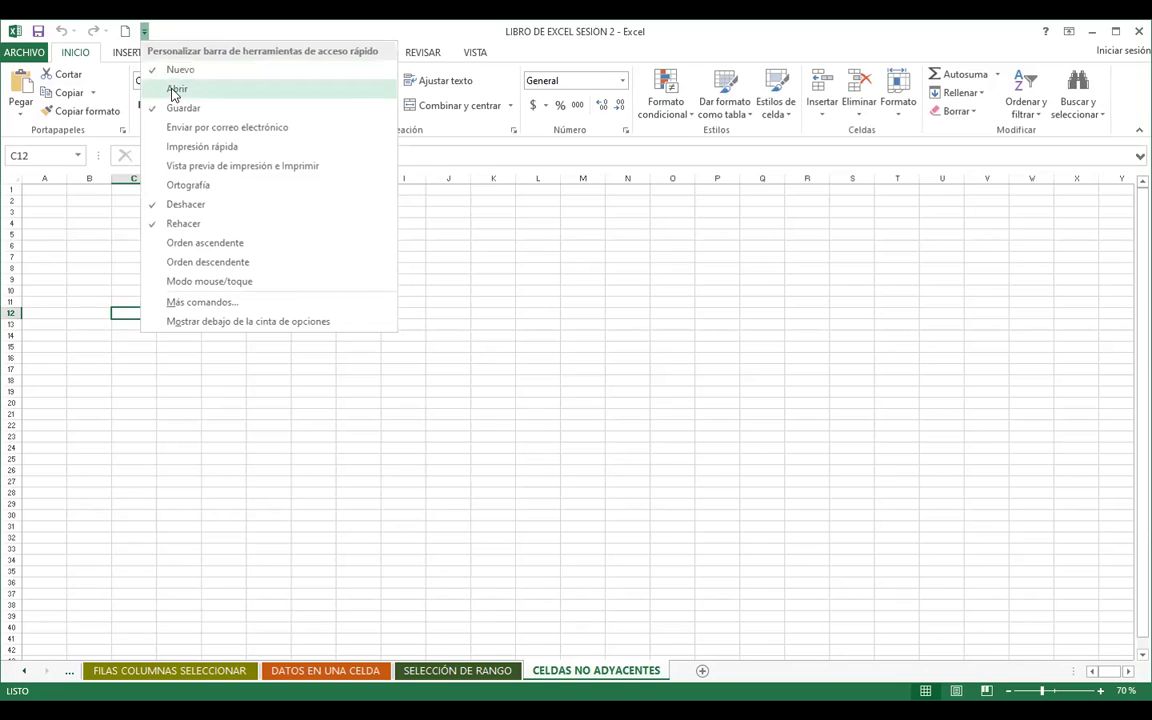
pyautogui.click(165, 88)
pyautogui.click(169, 30)
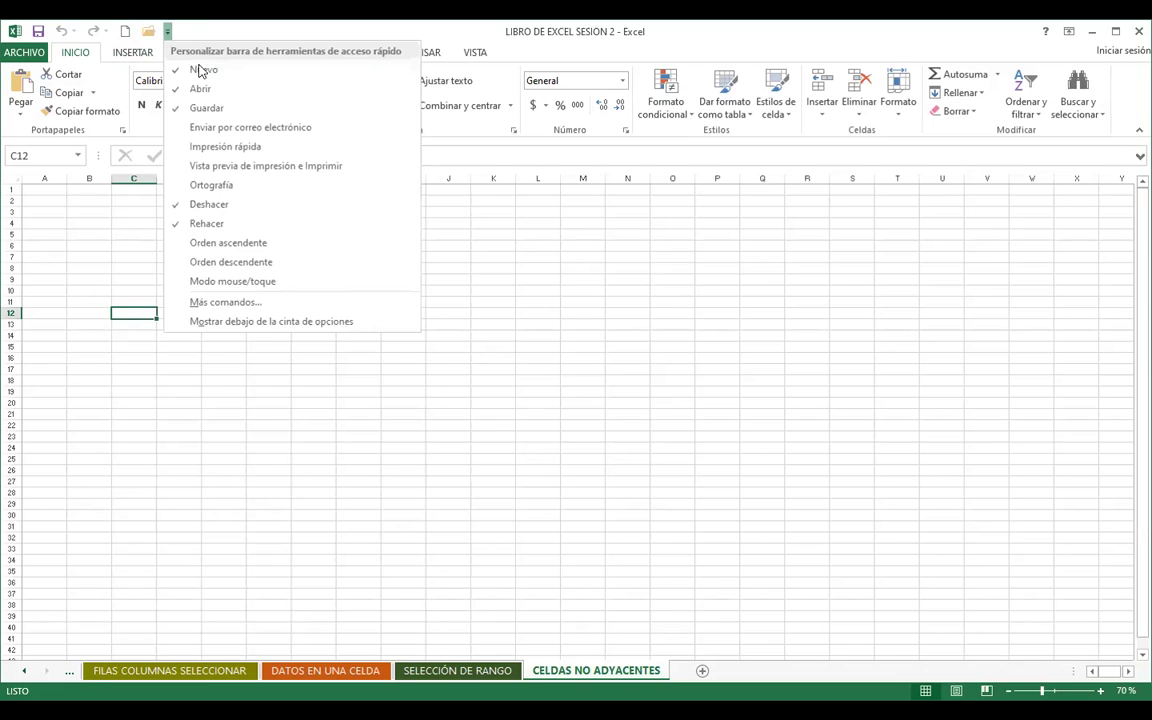
pyautogui.click(215, 166)
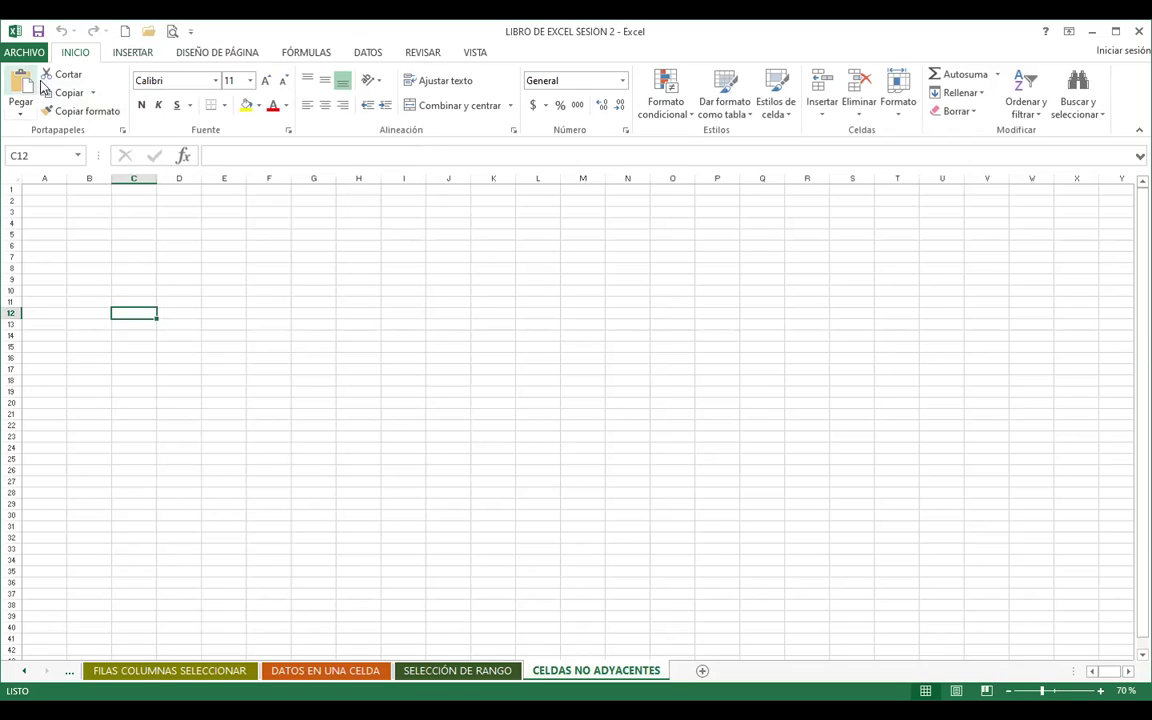
pyautogui.click(191, 33)
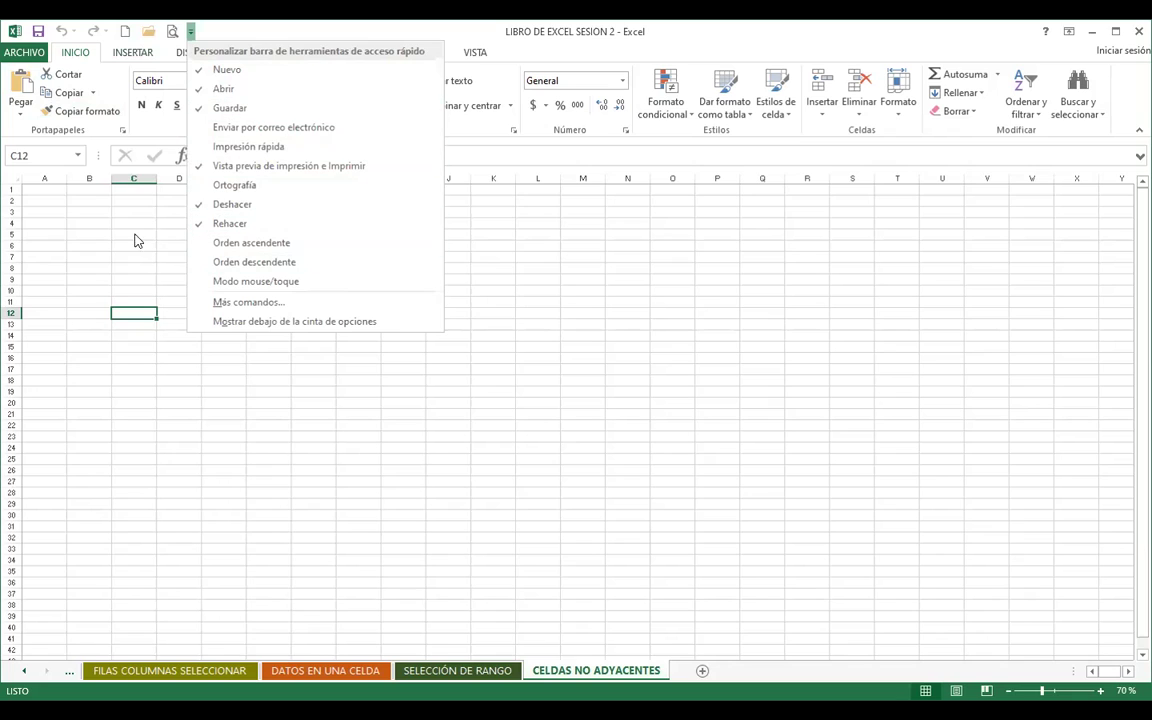
pyautogui.click(35, 50)
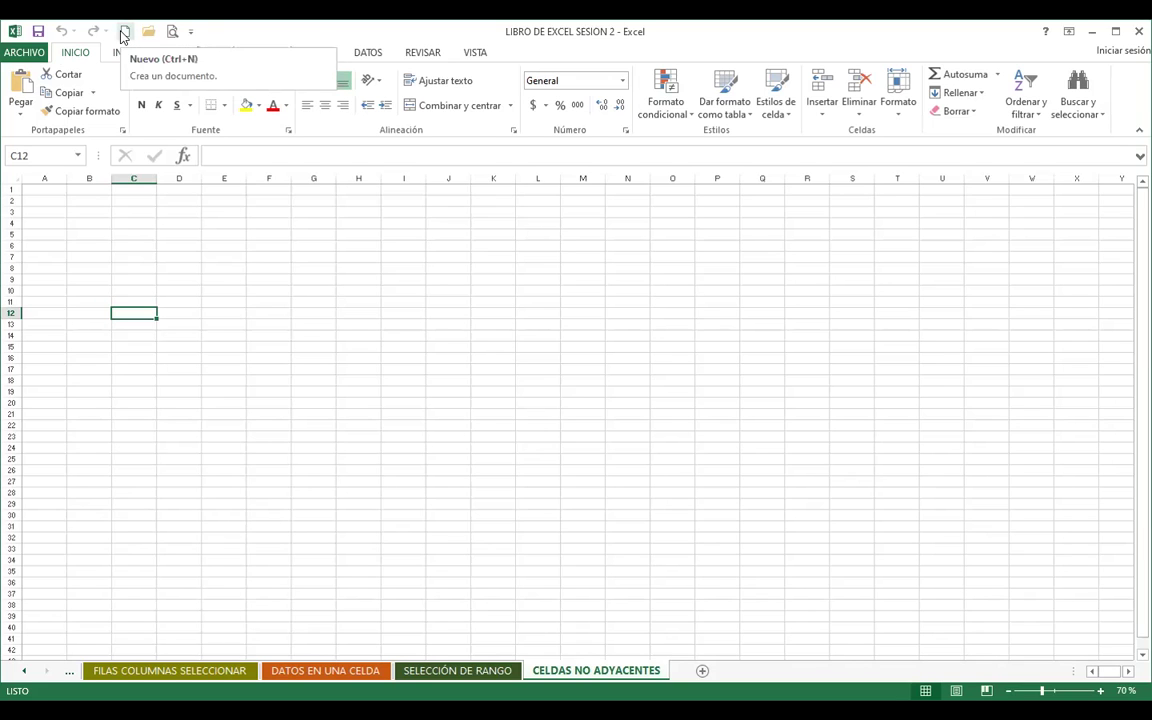
pyautogui.click(29, 58)
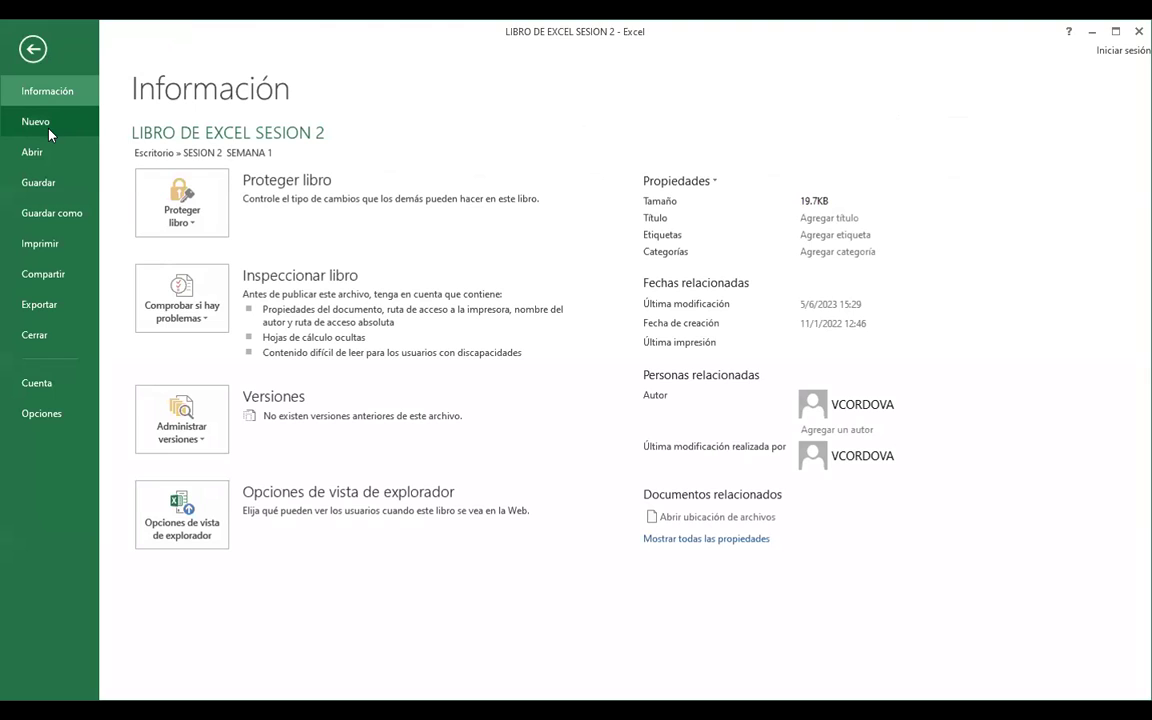
pyautogui.click(33, 48)
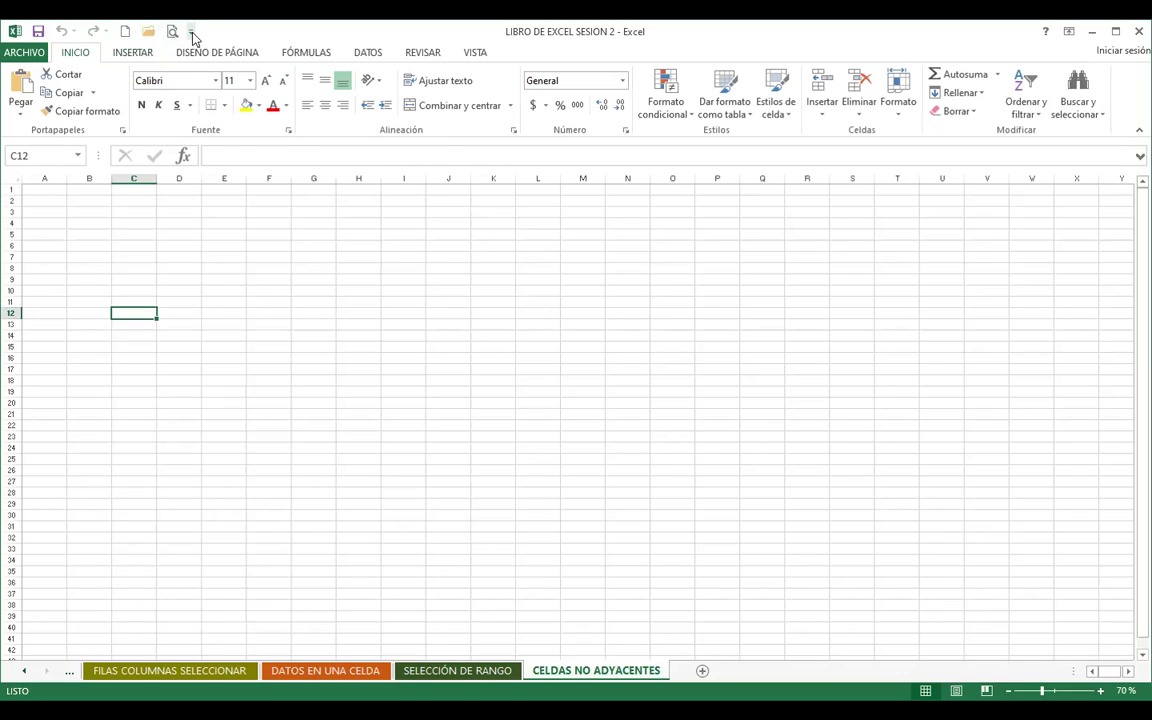
# Open the quick access toolbar's Más comandos settings and move the dialog left.
pyautogui.click(192, 33)
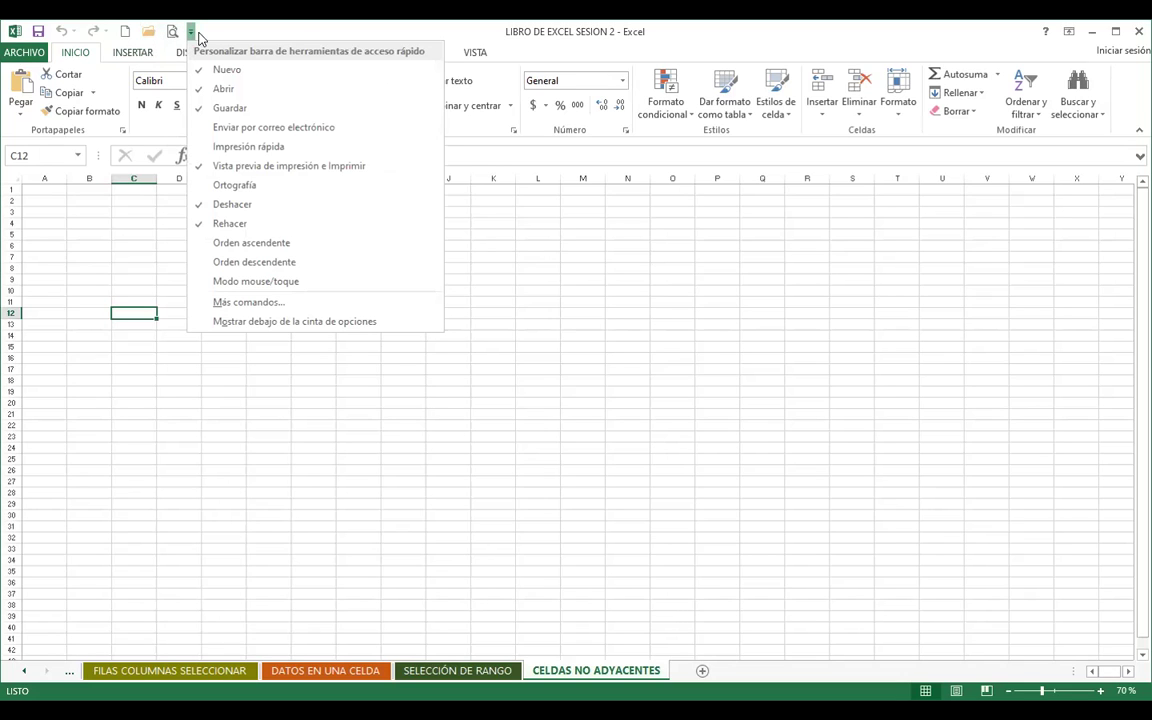
pyautogui.click(242, 303)
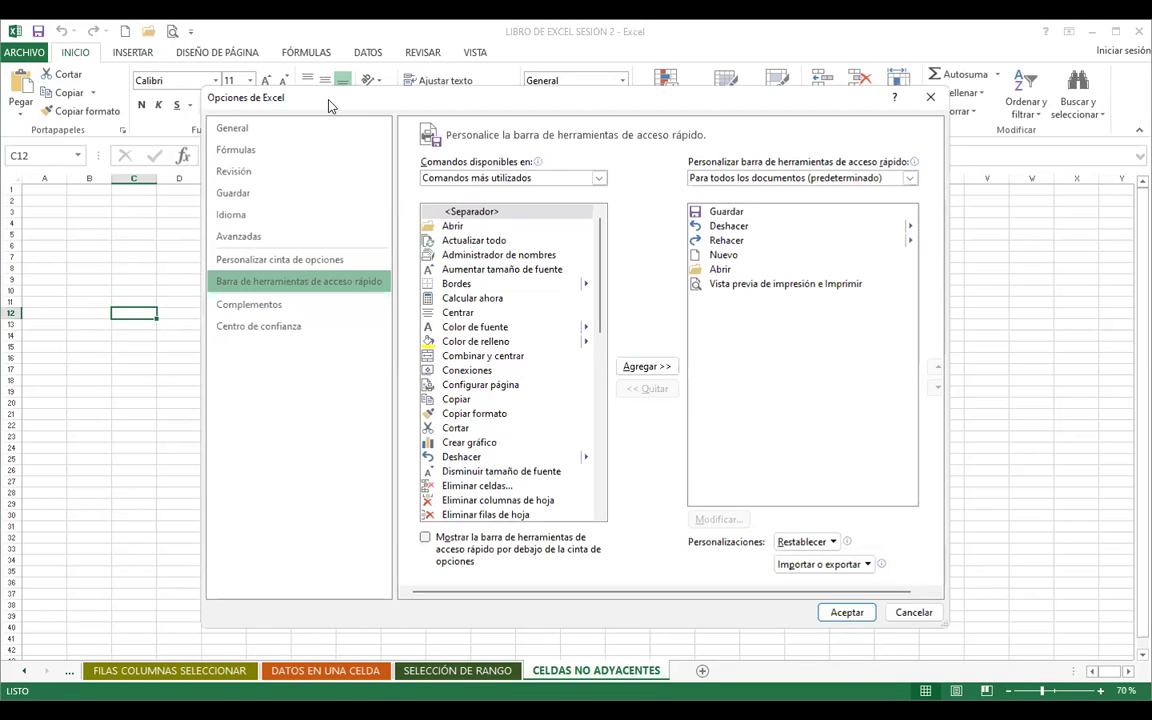
pyautogui.moveTo(329, 101); pyautogui.dragTo(160, 97)
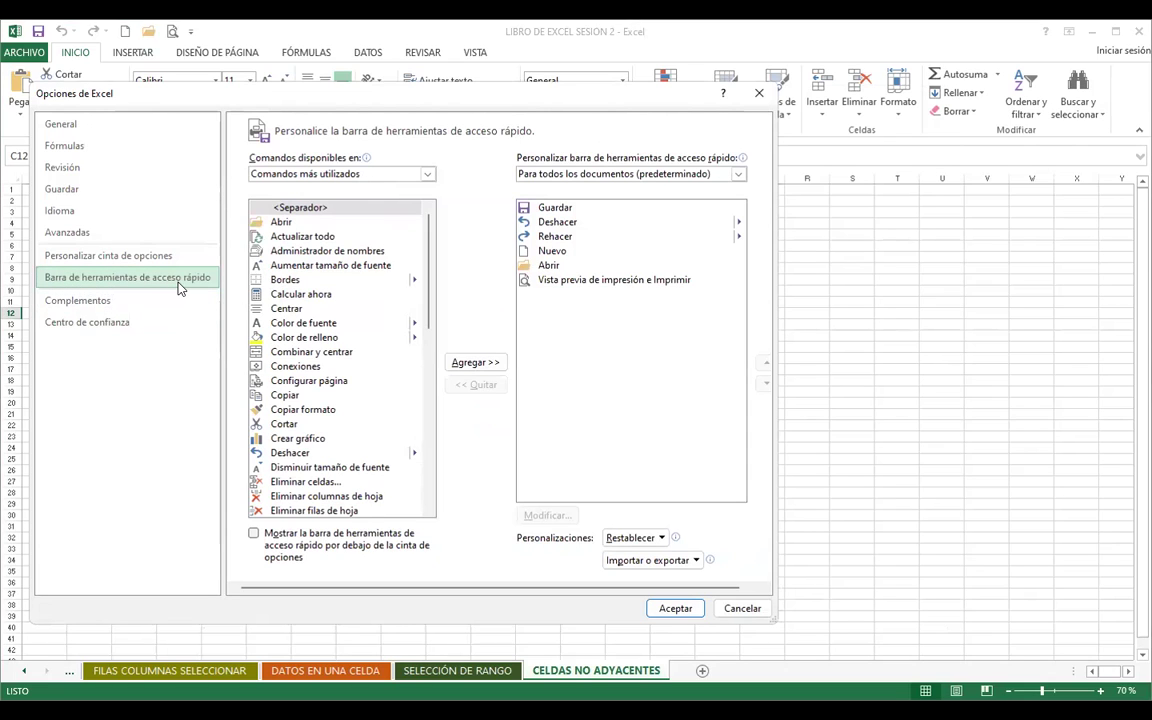
# Set 'Comandos disponibles en' to 'Todos los comandos' and scroll through the command list.
pyautogui.click(428, 176)
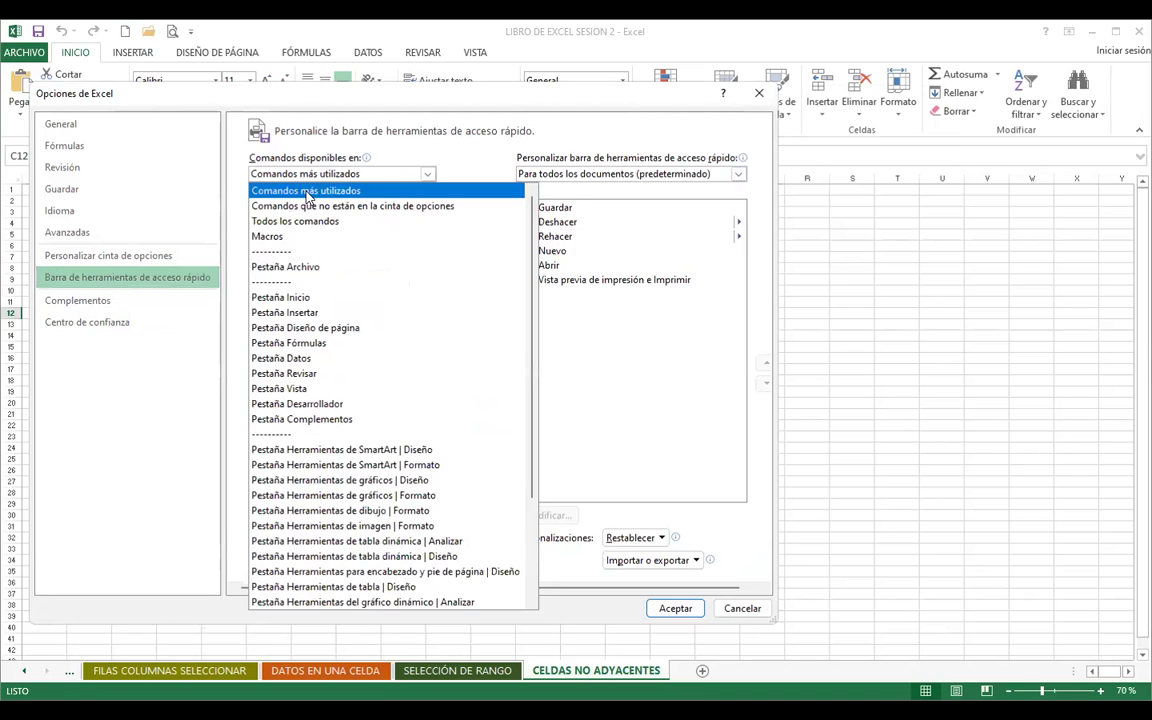
pyautogui.click(283, 223)
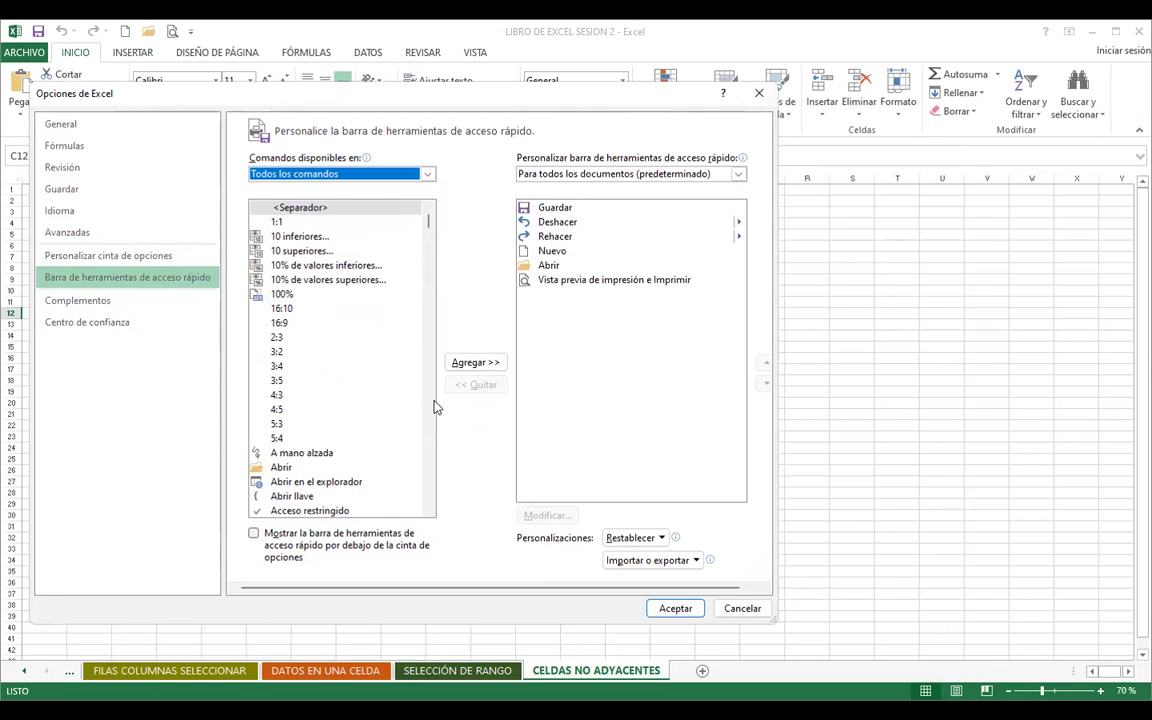
pyautogui.scroll(-2, 380, 350)
pyautogui.scroll(-1, 330, 325)
pyautogui.scroll(-1, 344, 354)
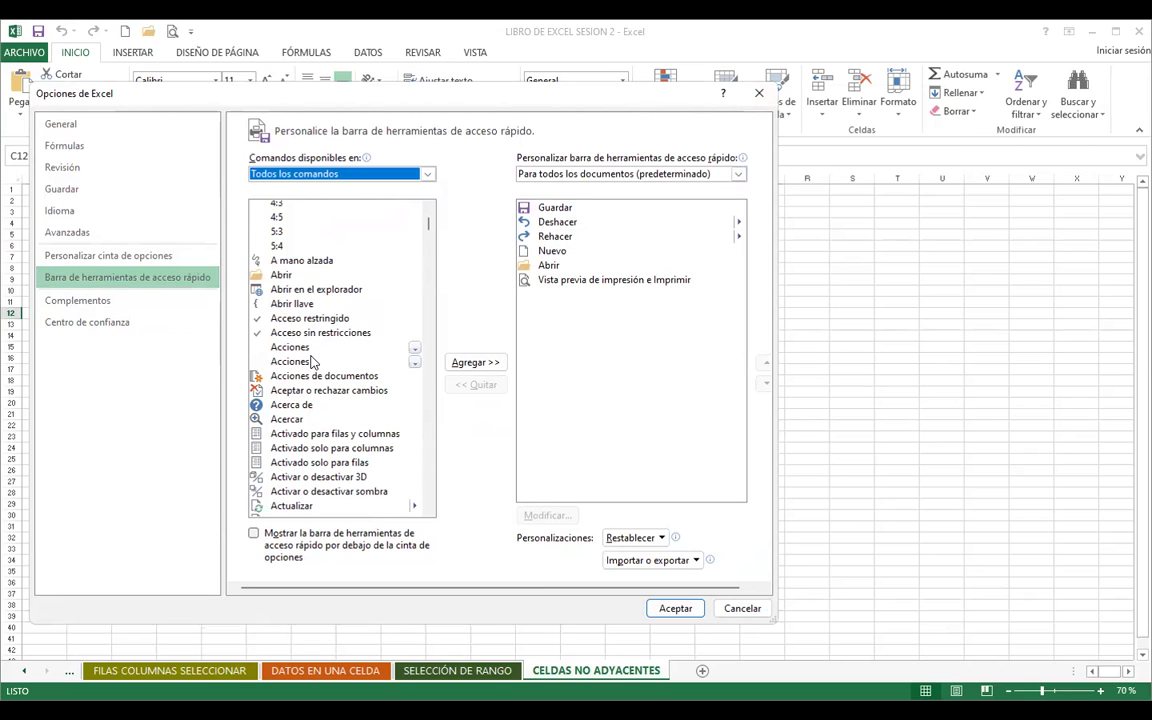
pyautogui.scroll(-1, 313, 362)
pyautogui.scroll(-4, 313, 383)
pyautogui.scroll(-3, 313, 385)
pyautogui.scroll(-3, 314, 390)
pyautogui.scroll(-3, 315, 395)
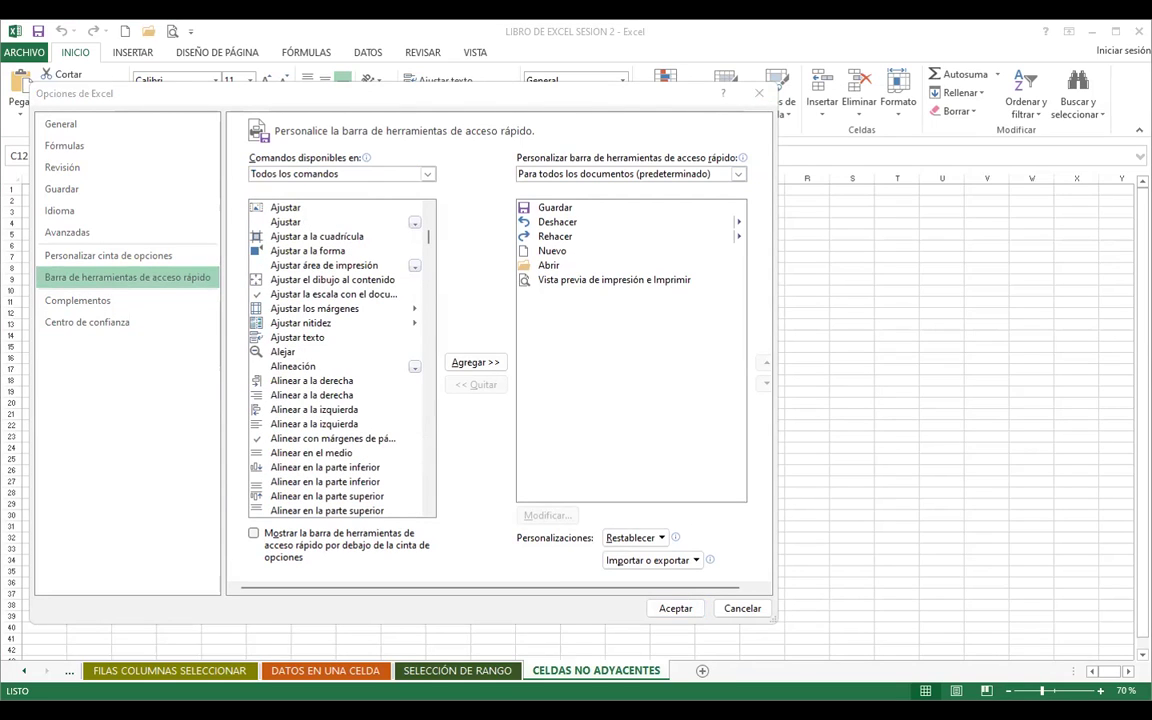
pyautogui.scroll(-5, 296, 396)
pyautogui.scroll(-4, 296, 396)
pyautogui.scroll(-5, 296, 396)
pyautogui.scroll(-4, 296, 398)
pyautogui.scroll(-4, 297, 402)
pyautogui.scroll(-4, 298, 406)
pyautogui.scroll(-6, 298, 408)
pyautogui.scroll(-3, 298, 410)
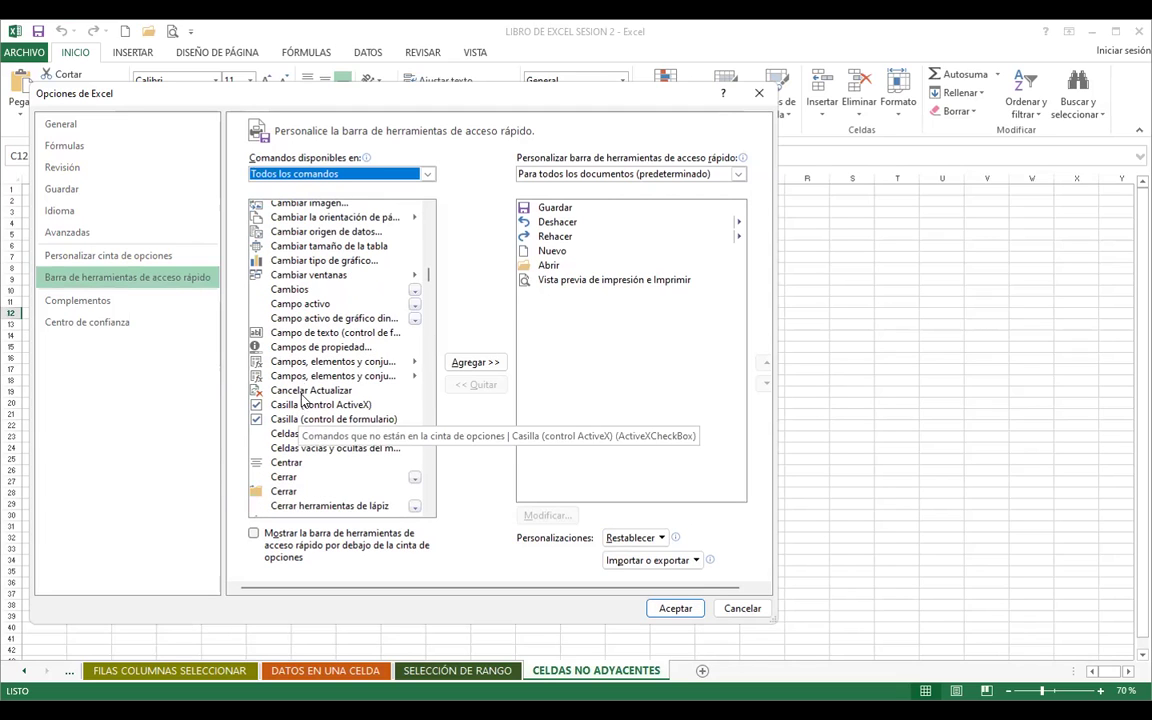
pyautogui.scroll(-1, 300, 410)
pyautogui.scroll(-5, 303, 402)
pyautogui.scroll(-5, 307, 393)
pyautogui.scroll(-5, 307, 392)
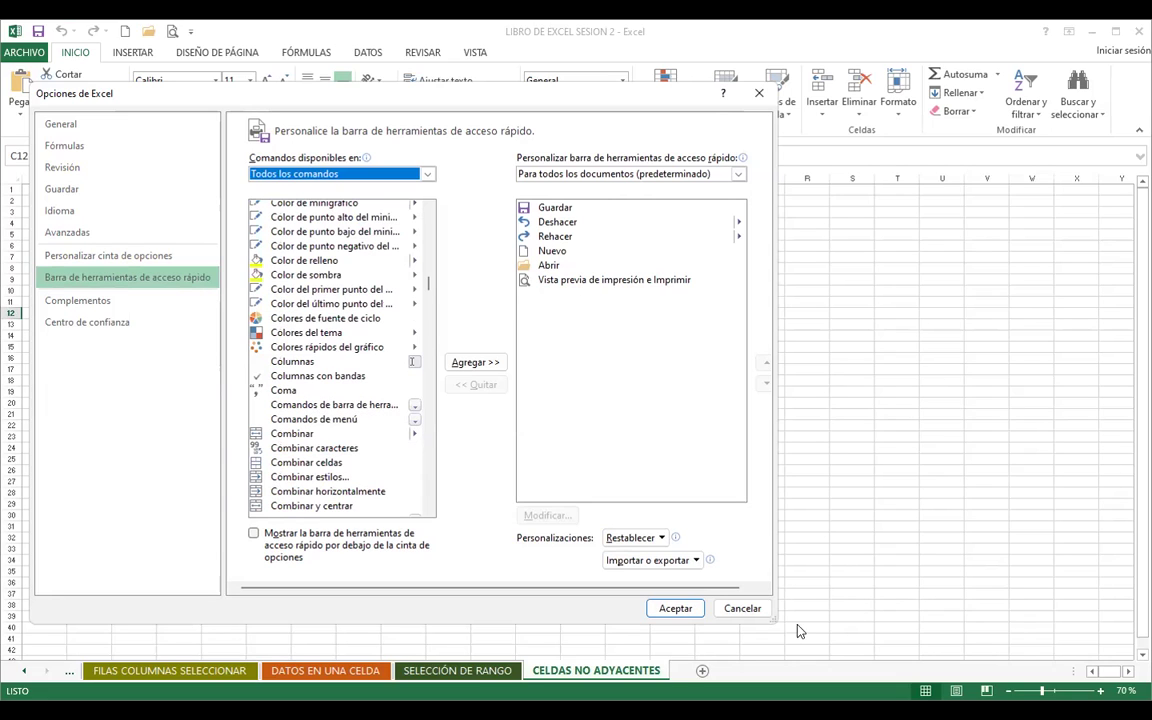
# Cancel Excel Options, then add INSERTAR's Captura and column chart commands to quick access.
pyautogui.click(740, 608)
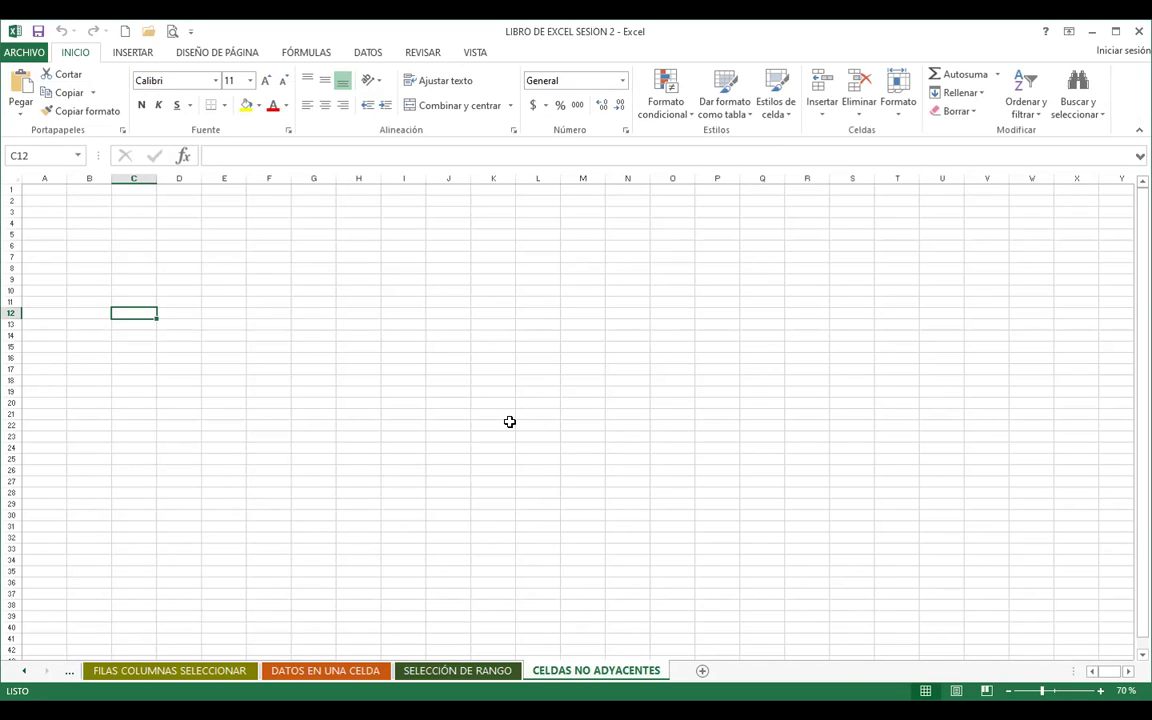
pyautogui.click(130, 54)
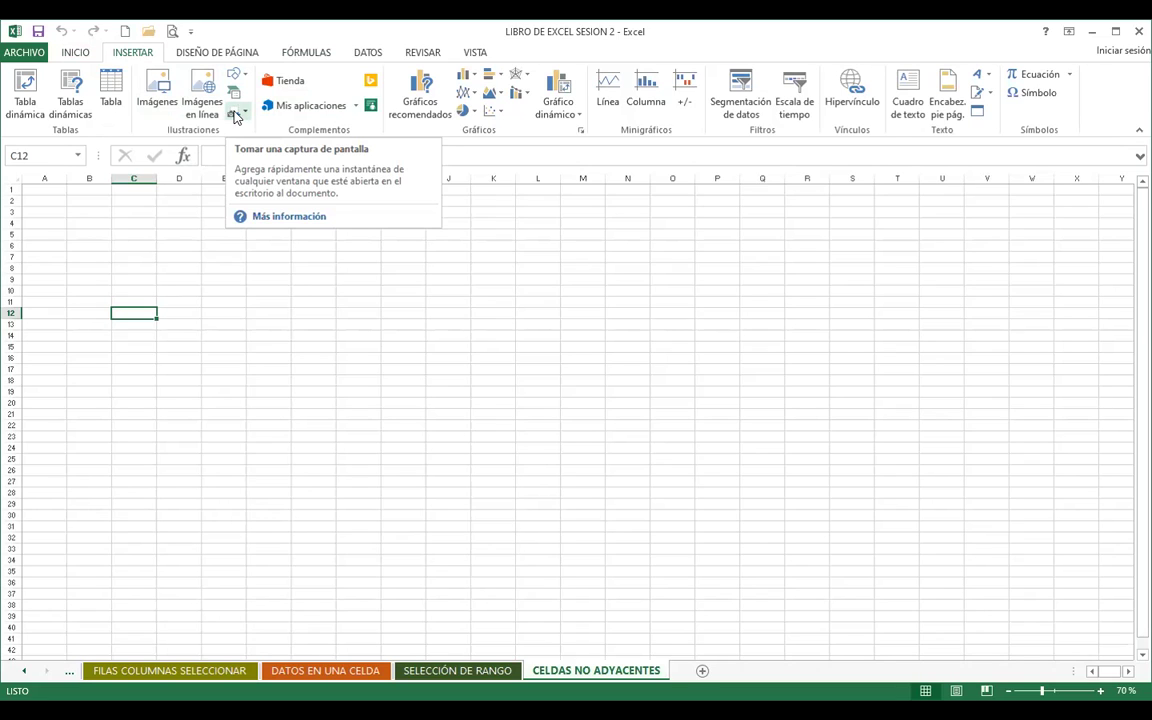
pyautogui.rightClick(236, 117)
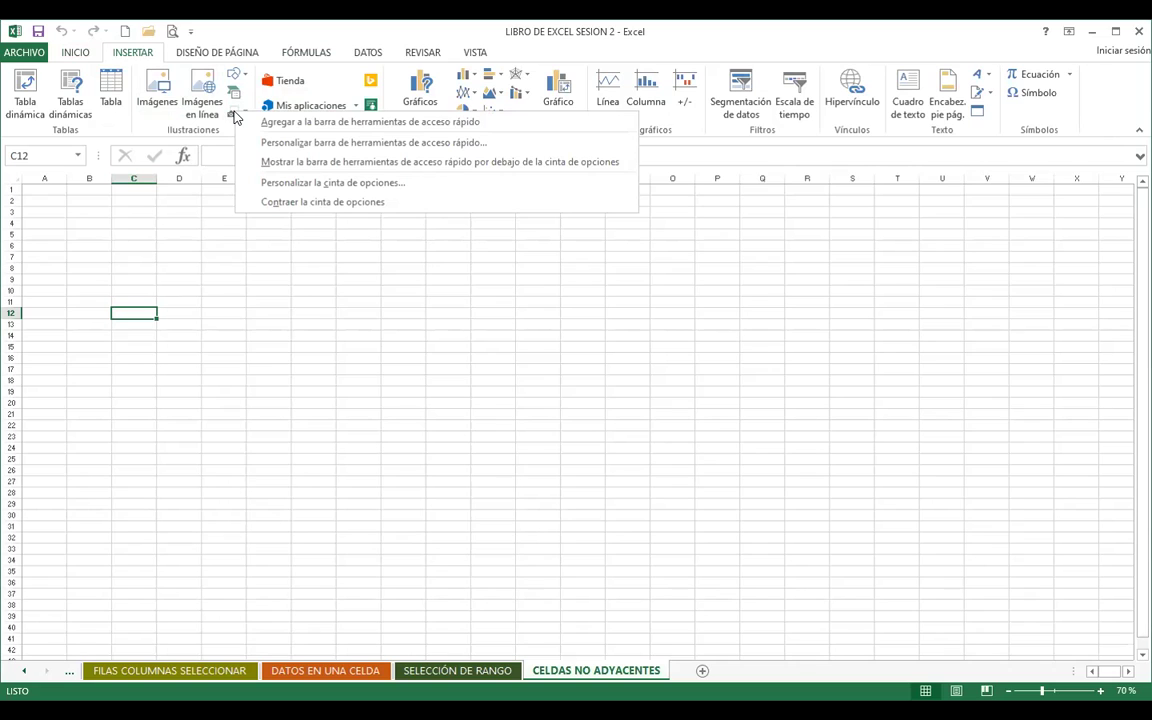
pyautogui.click(319, 122)
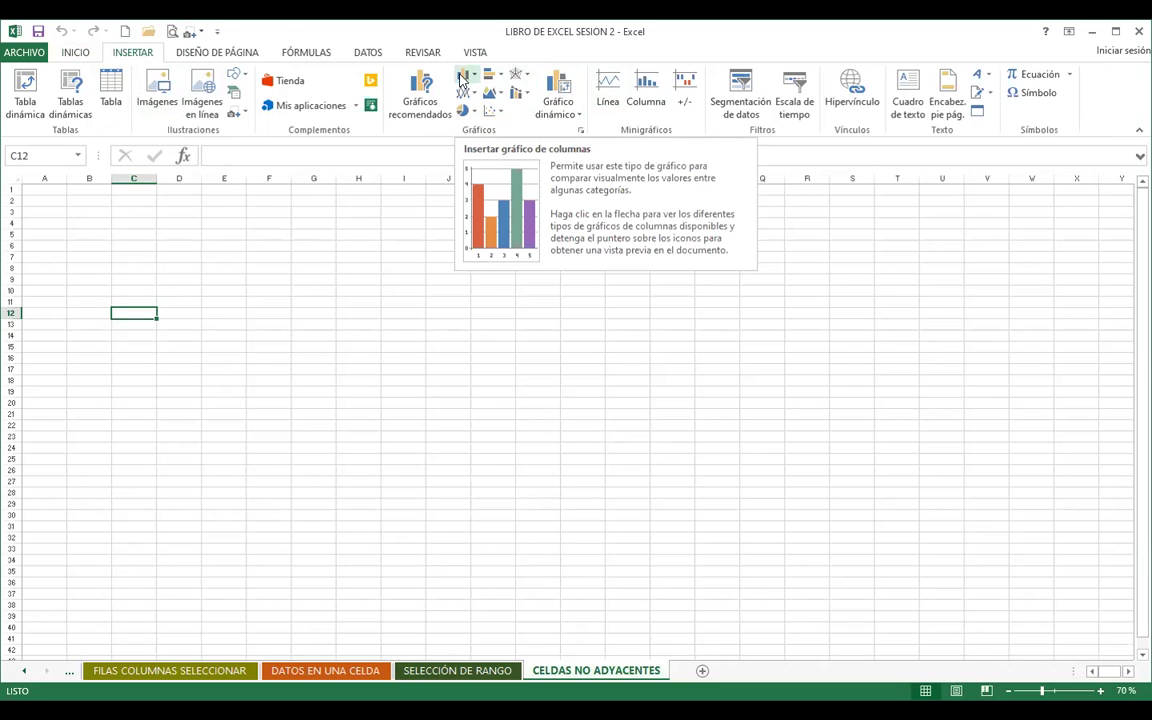
pyautogui.rightClick(463, 82)
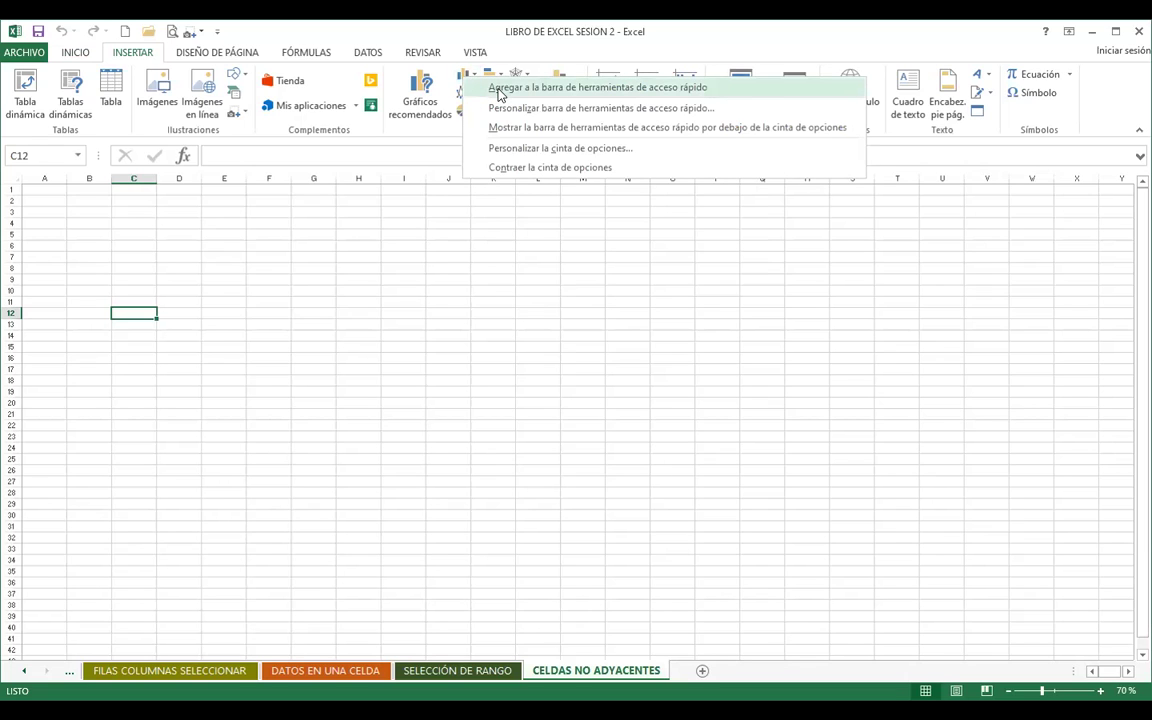
pyautogui.click(498, 88)
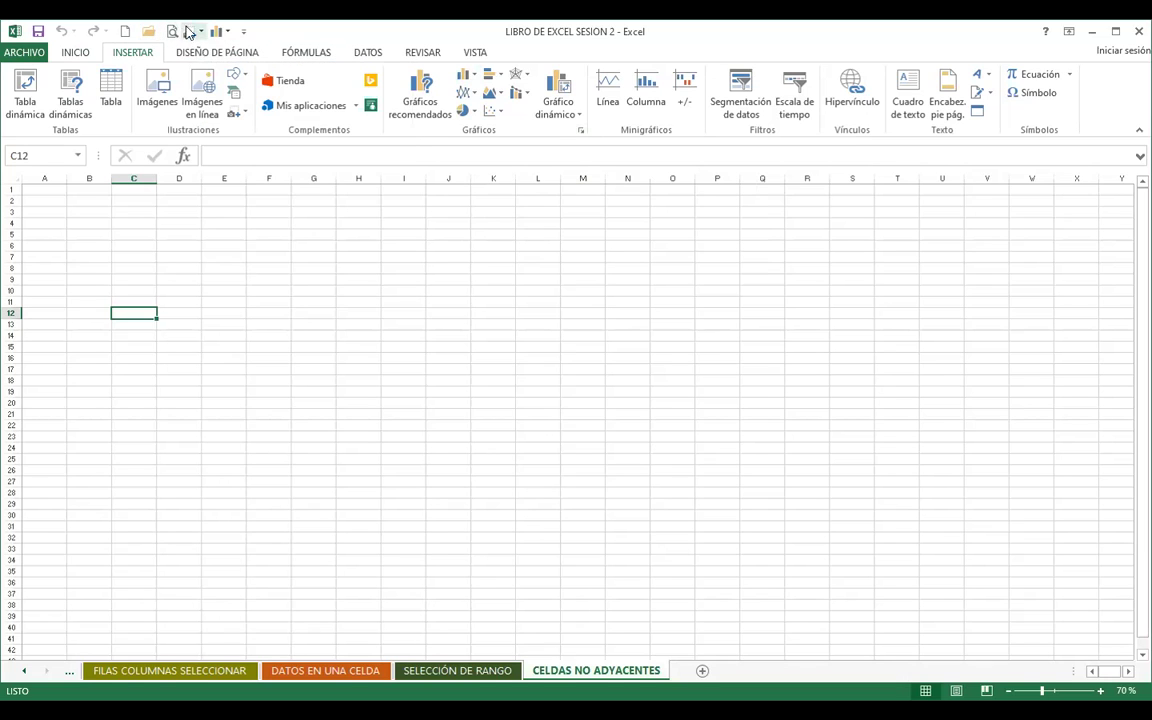
# Show the toolbar below the ribbon, collapse and re-pin the ribbon, then return the toolbar above.
pyautogui.click(243, 31)
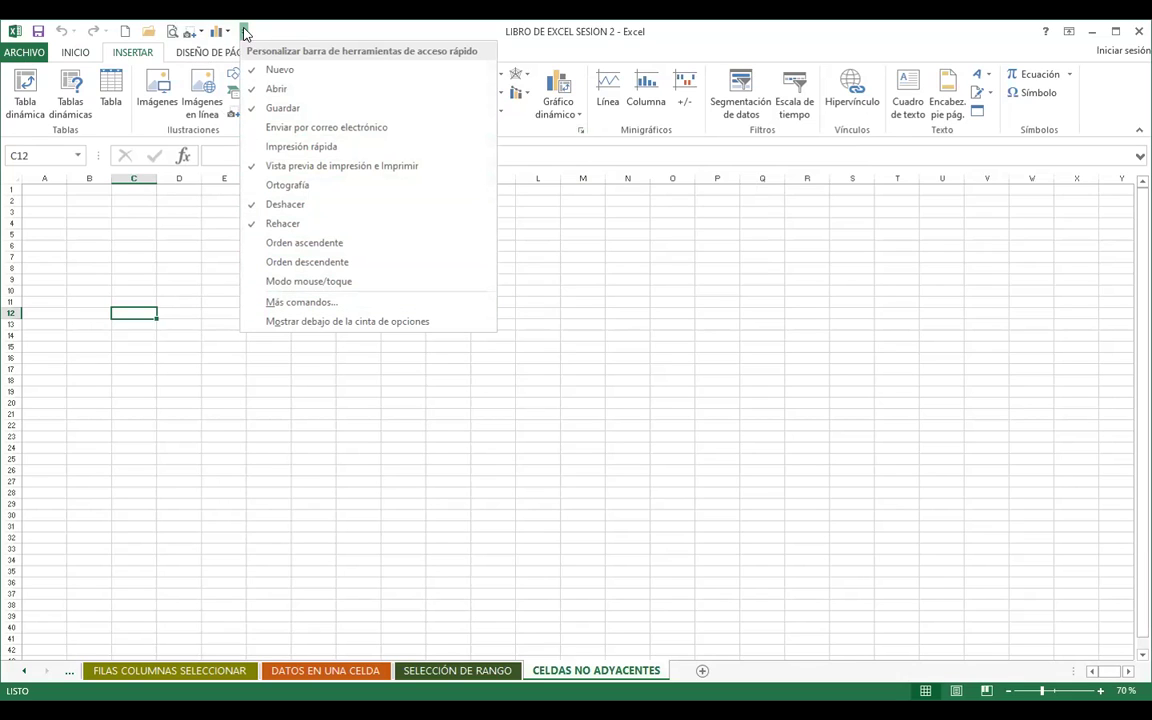
pyautogui.click(309, 321)
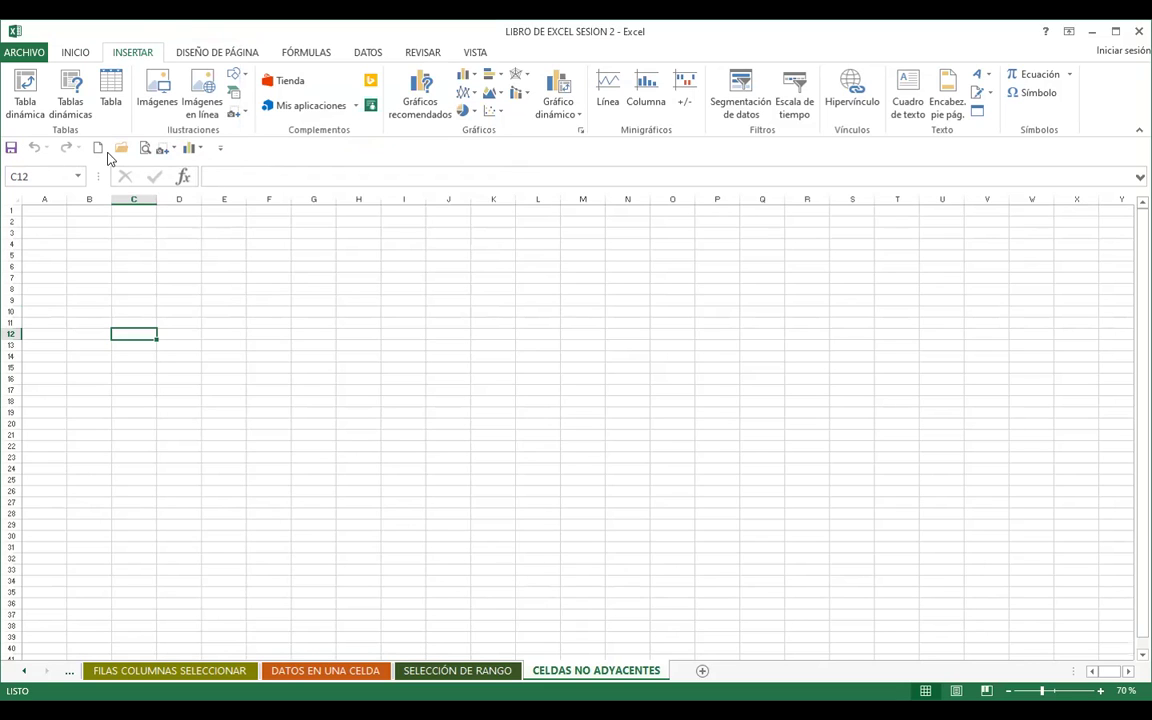
pyautogui.click(75, 55)
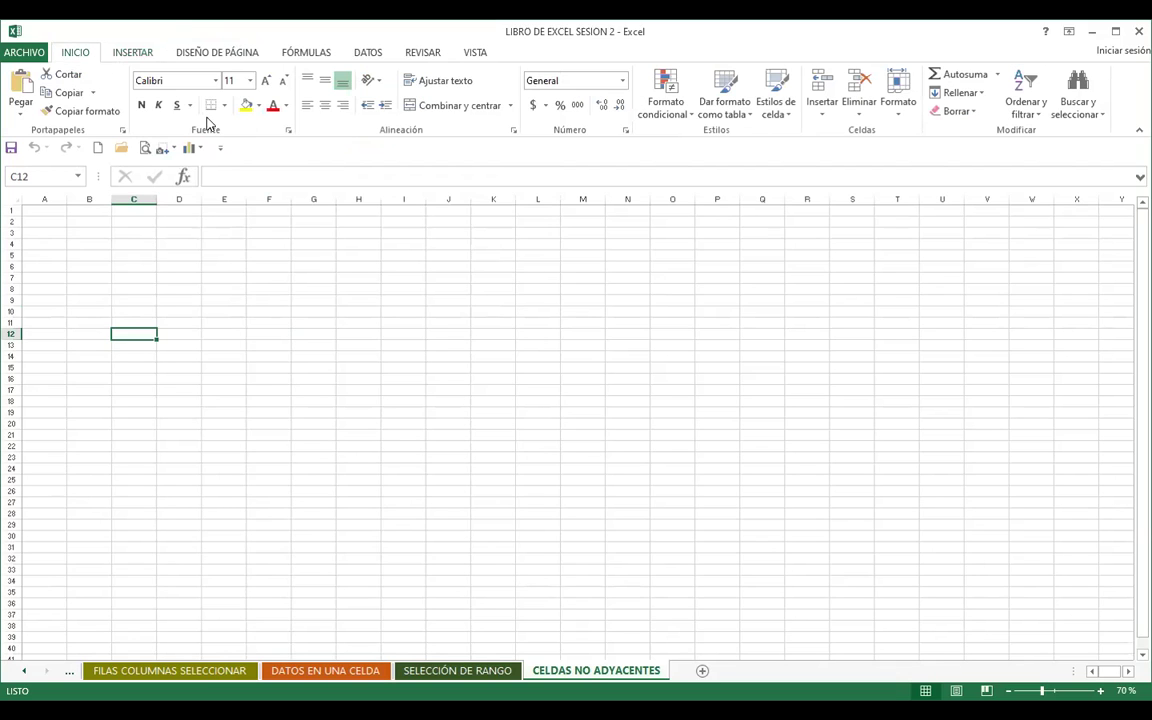
pyautogui.doubleClick(75, 55)
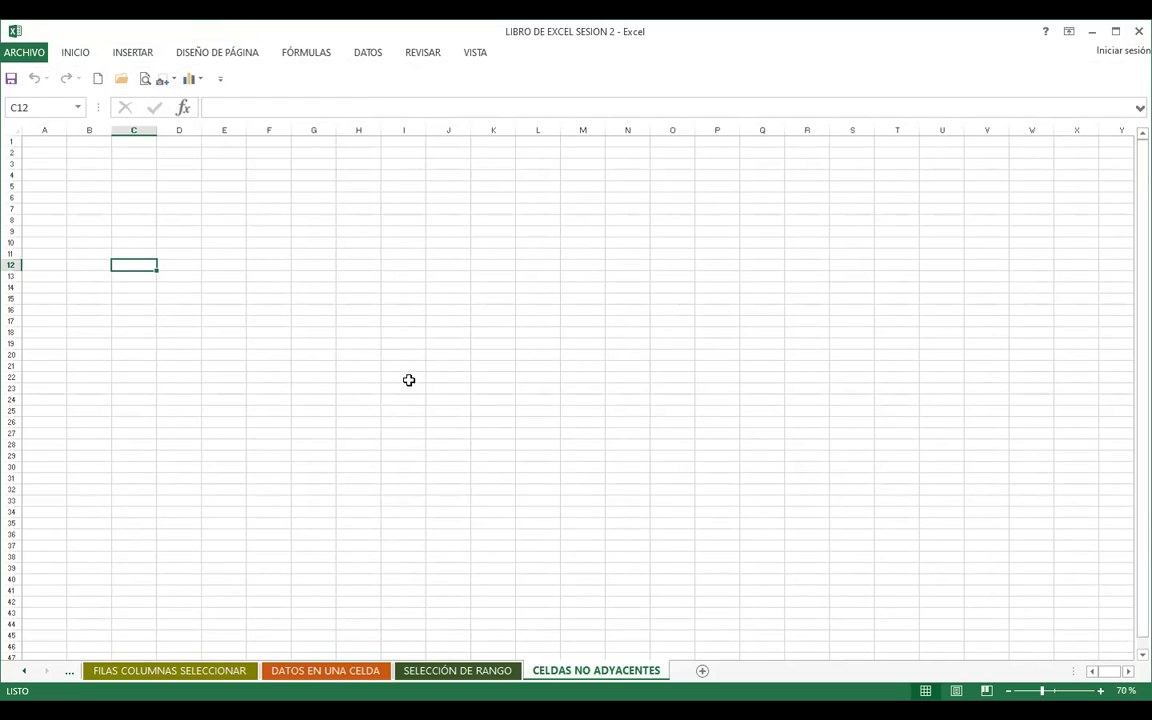
pyautogui.doubleClick(76, 56)
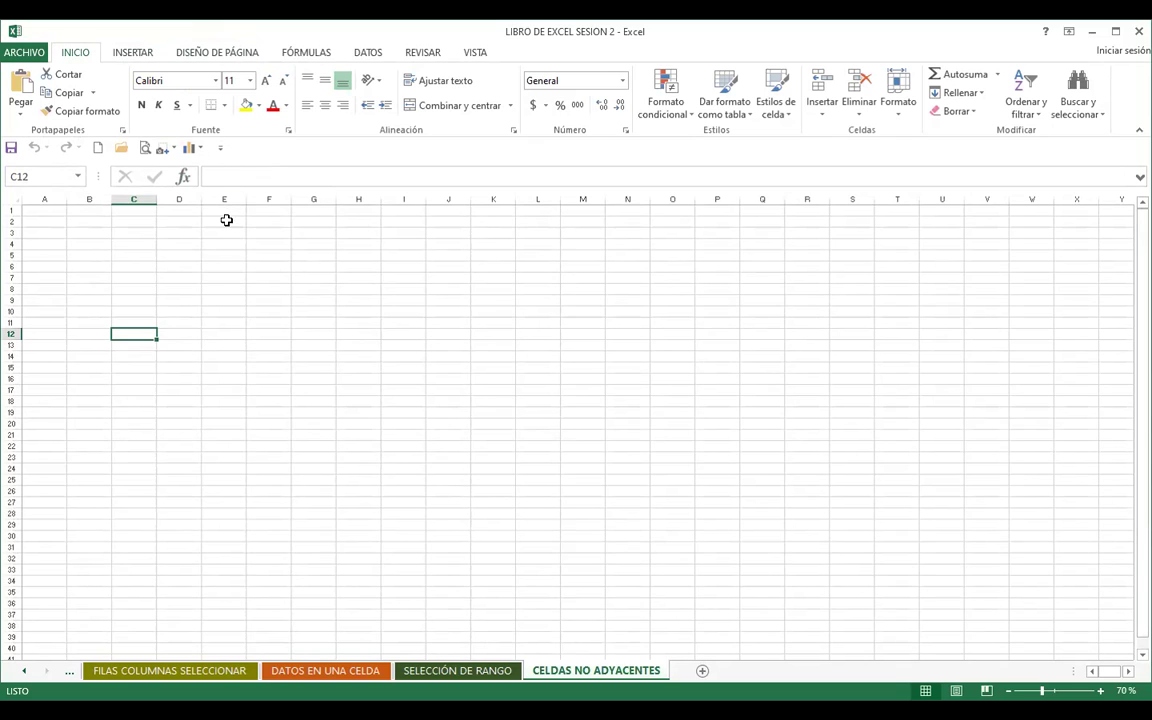
pyautogui.click(220, 148)
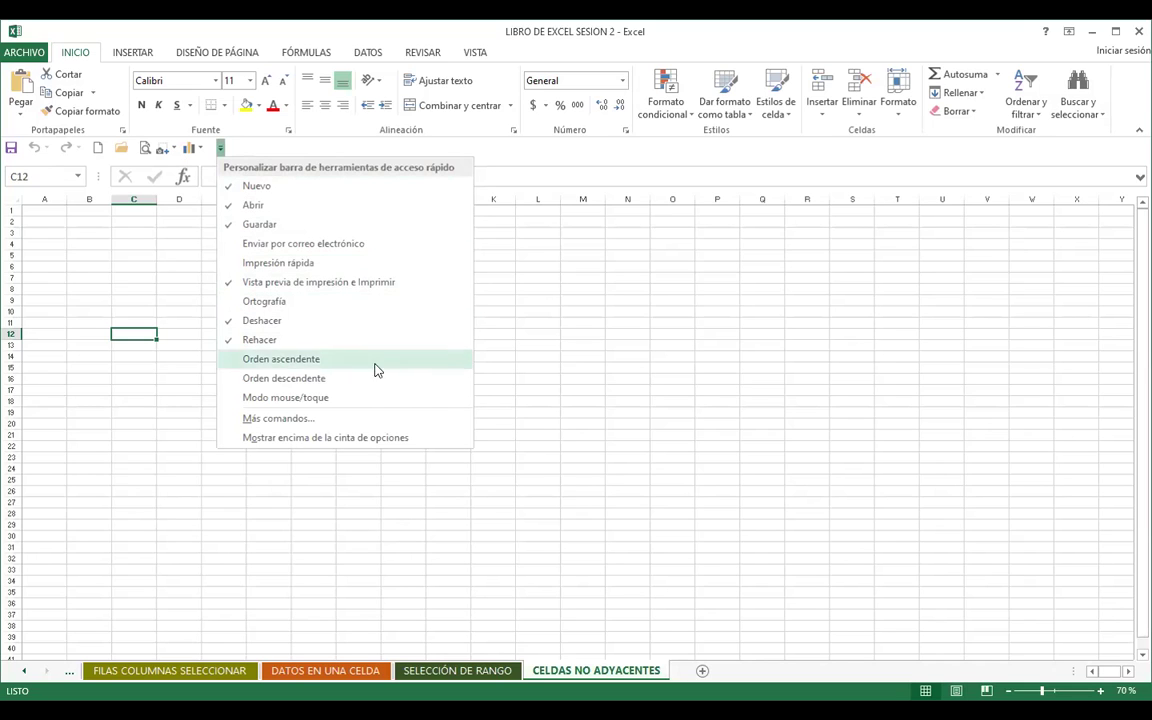
pyautogui.click(290, 438)
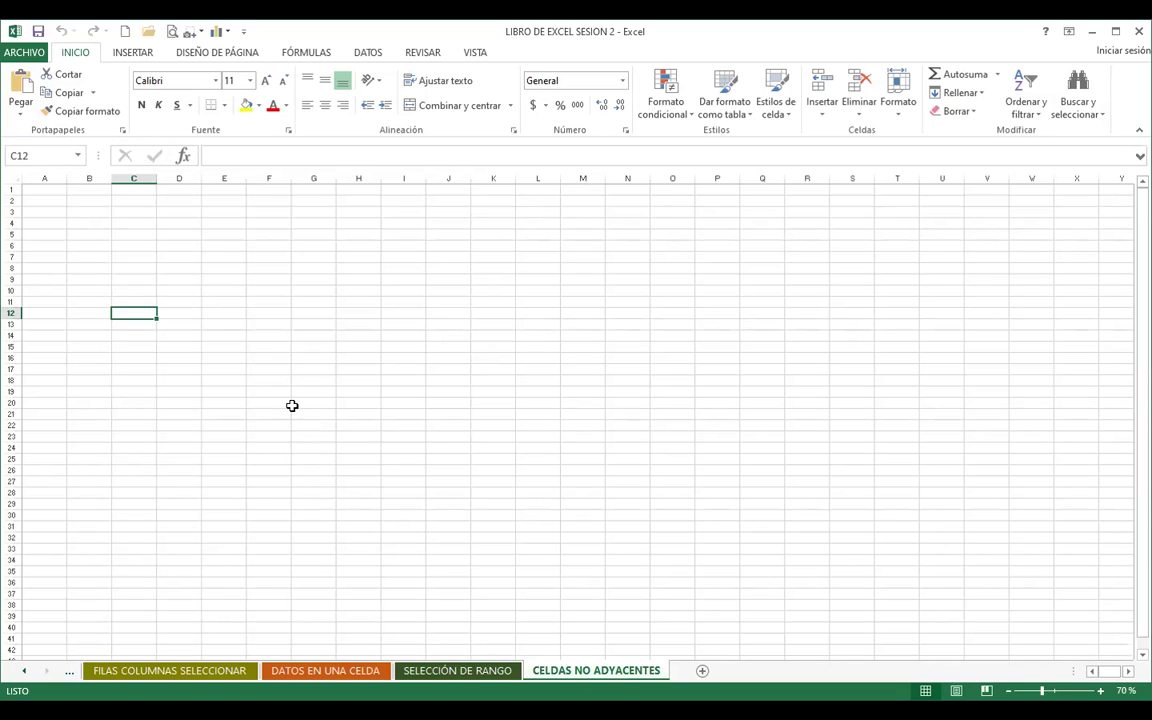
pyautogui.click(91, 220)
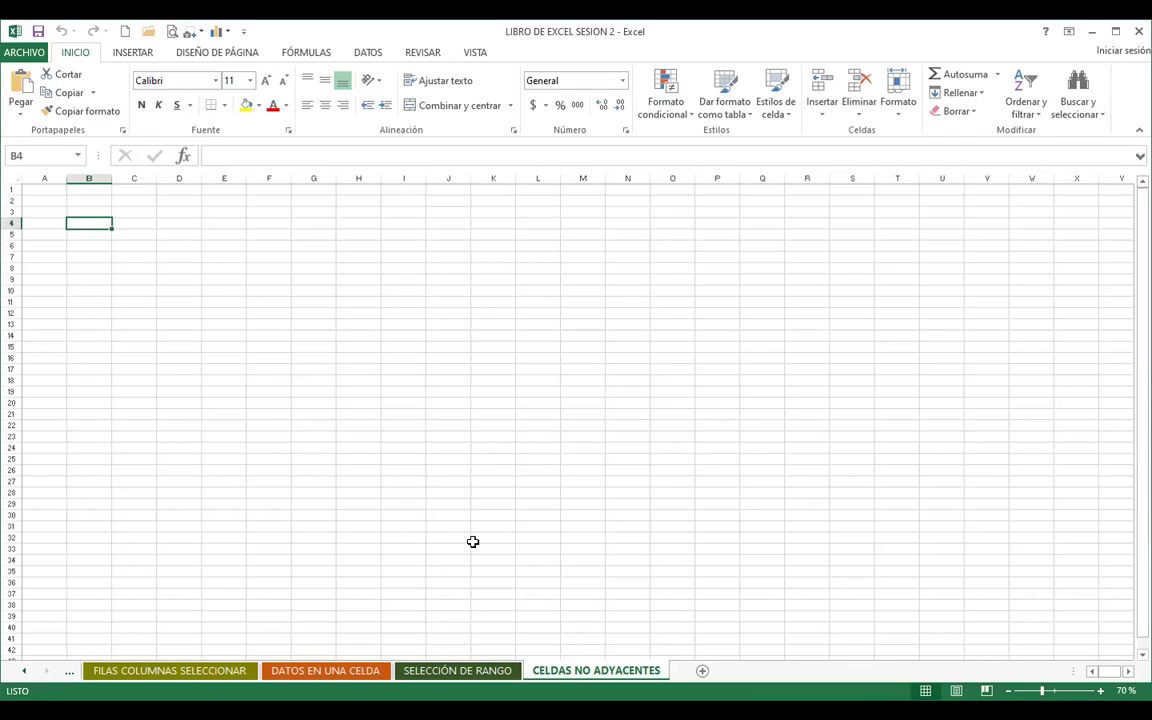
pyautogui.click(20, 672)
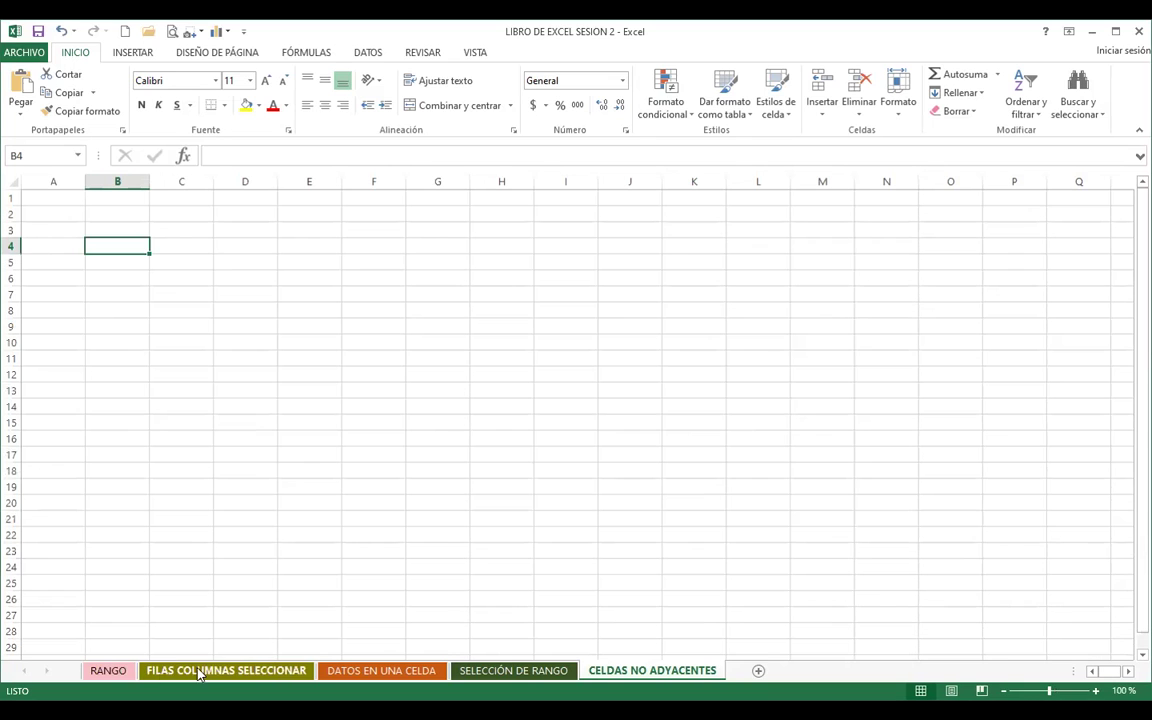
pyautogui.click(108, 670)
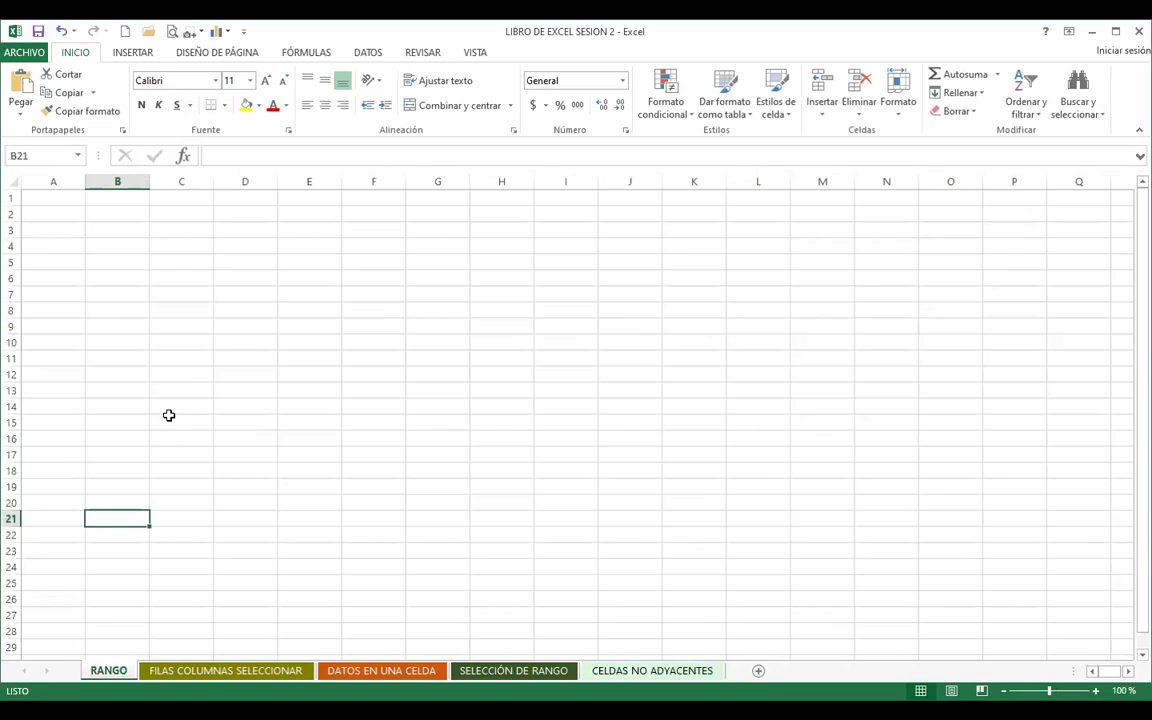
pyautogui.click(169, 415)
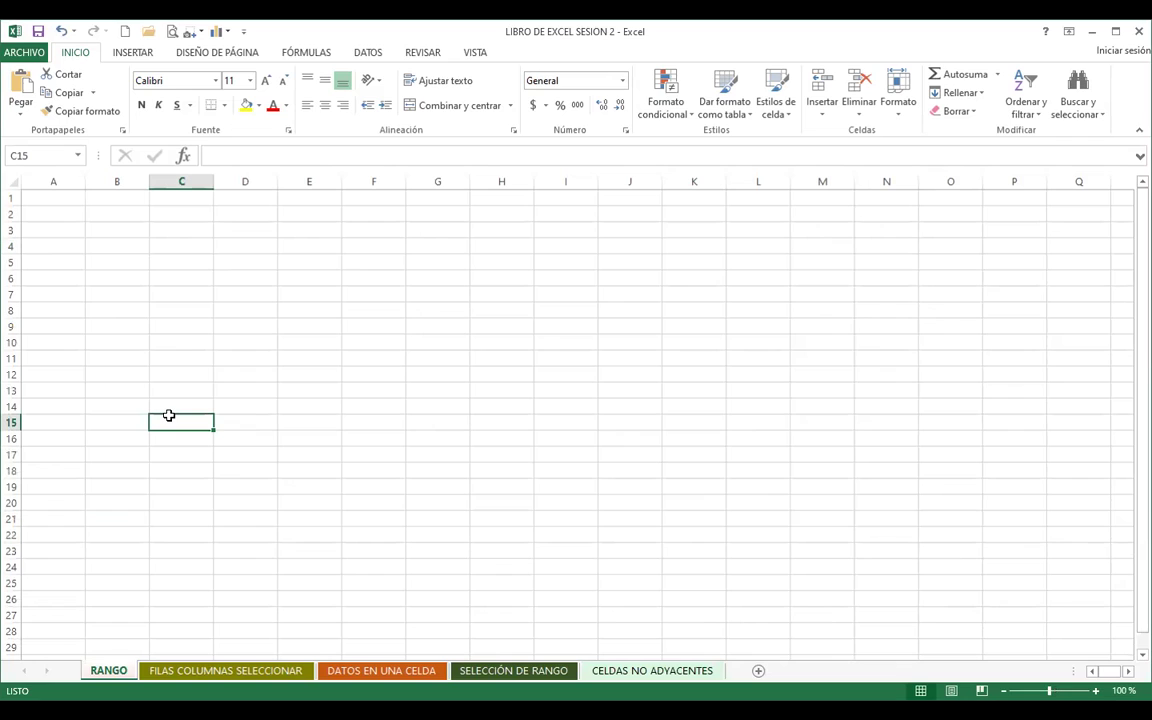
pyautogui.click(167, 241)
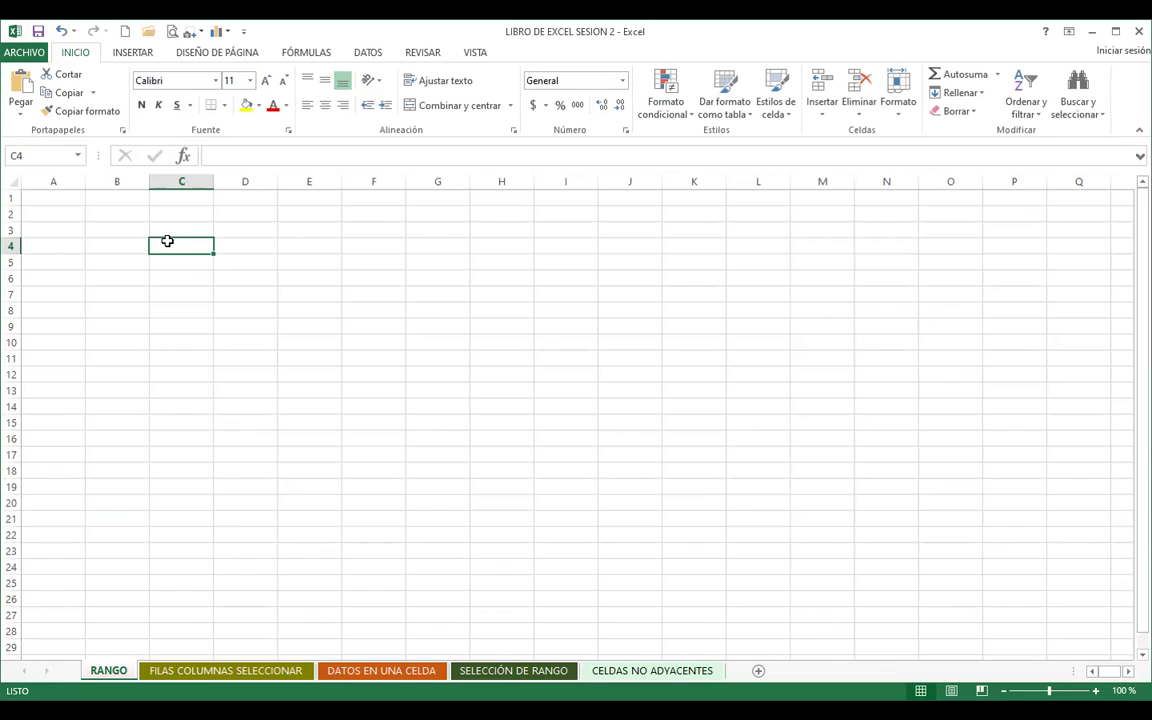
pyautogui.click(372, 245)
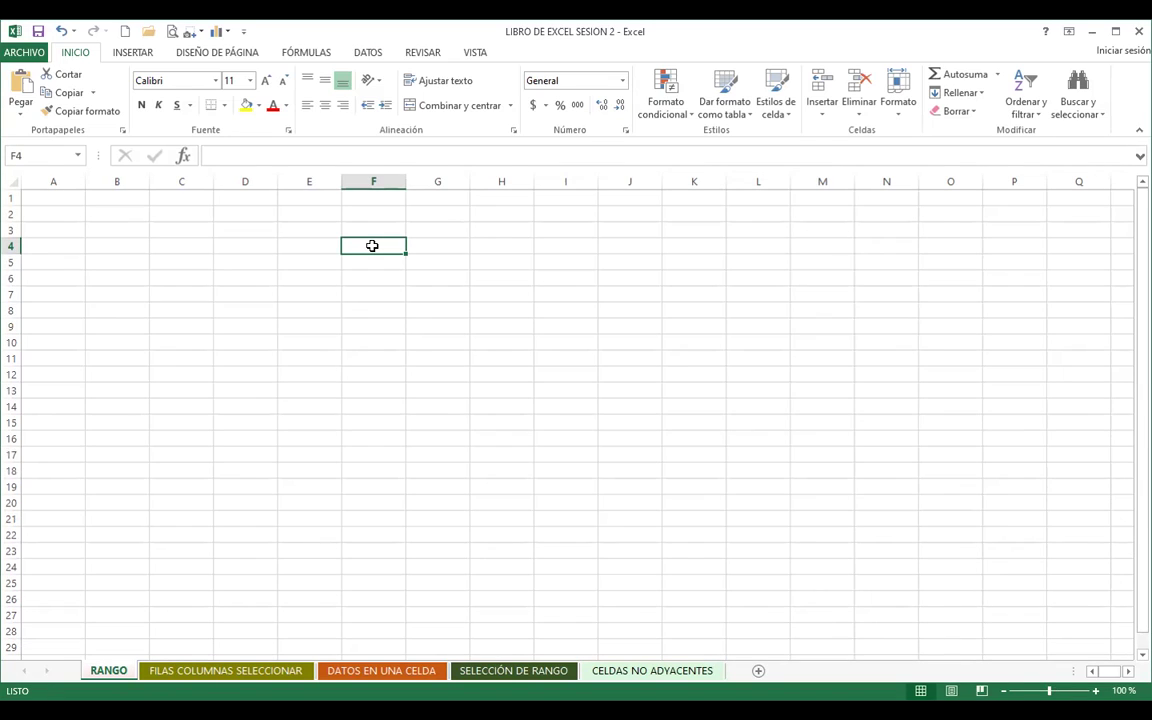
pyautogui.click(190, 313)
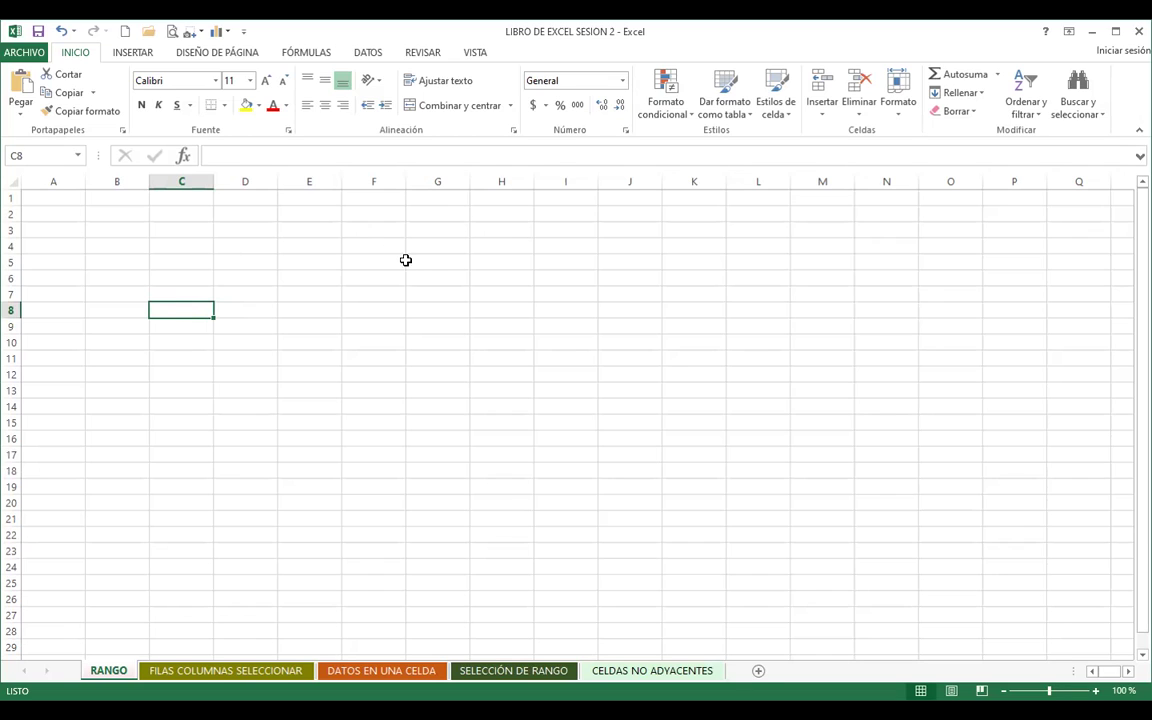
pyautogui.click(184, 291)
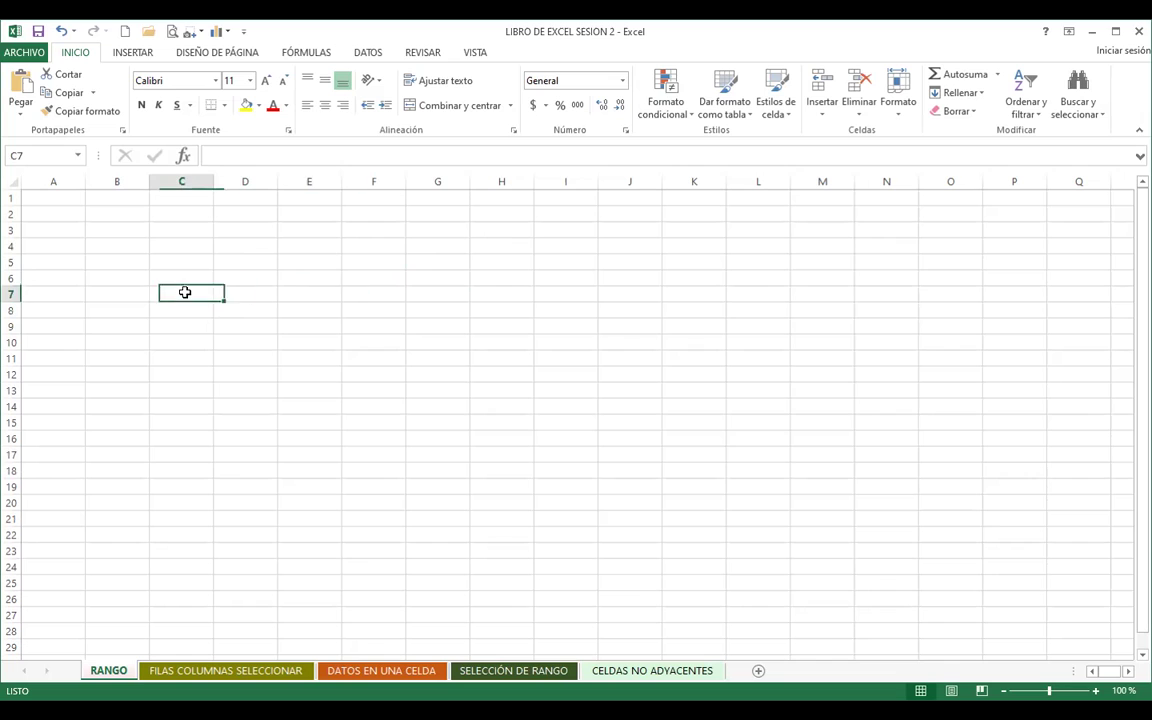
pyautogui.moveTo(180, 277); pyautogui.dragTo(608, 504)
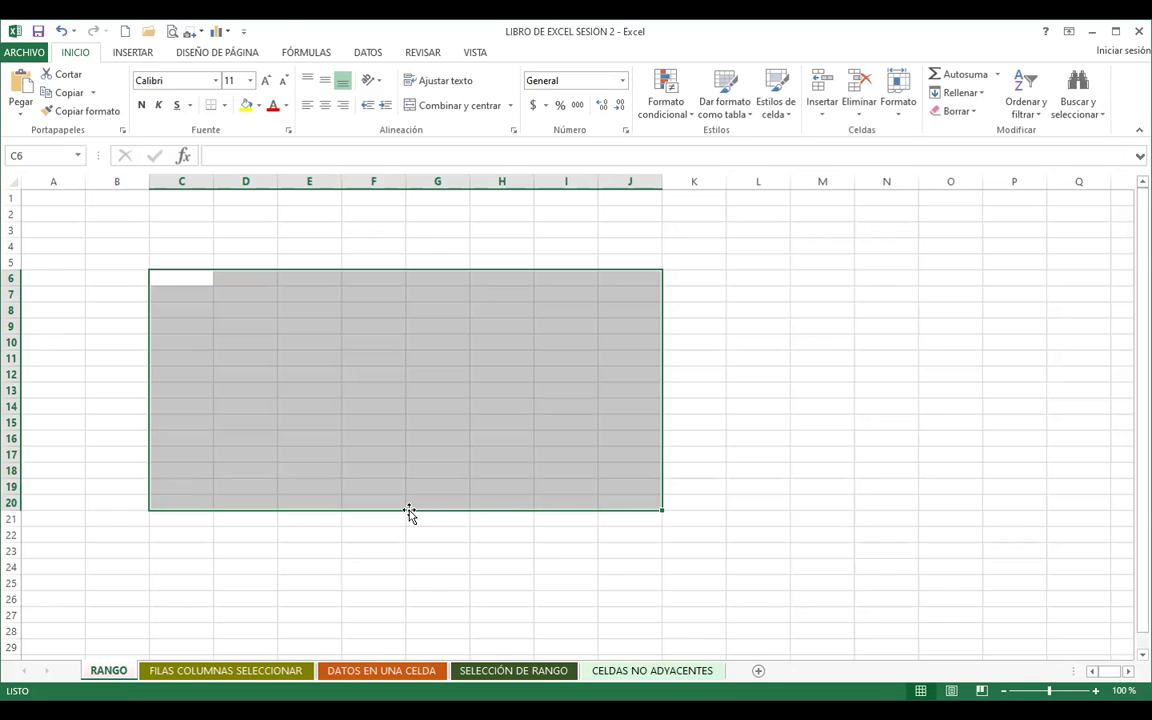
pyautogui.moveTo(409, 512)
pyautogui.mouseDown()
pyautogui.moveTo(860, 493)
pyautogui.moveTo(328, 493)
pyautogui.mouseUp()
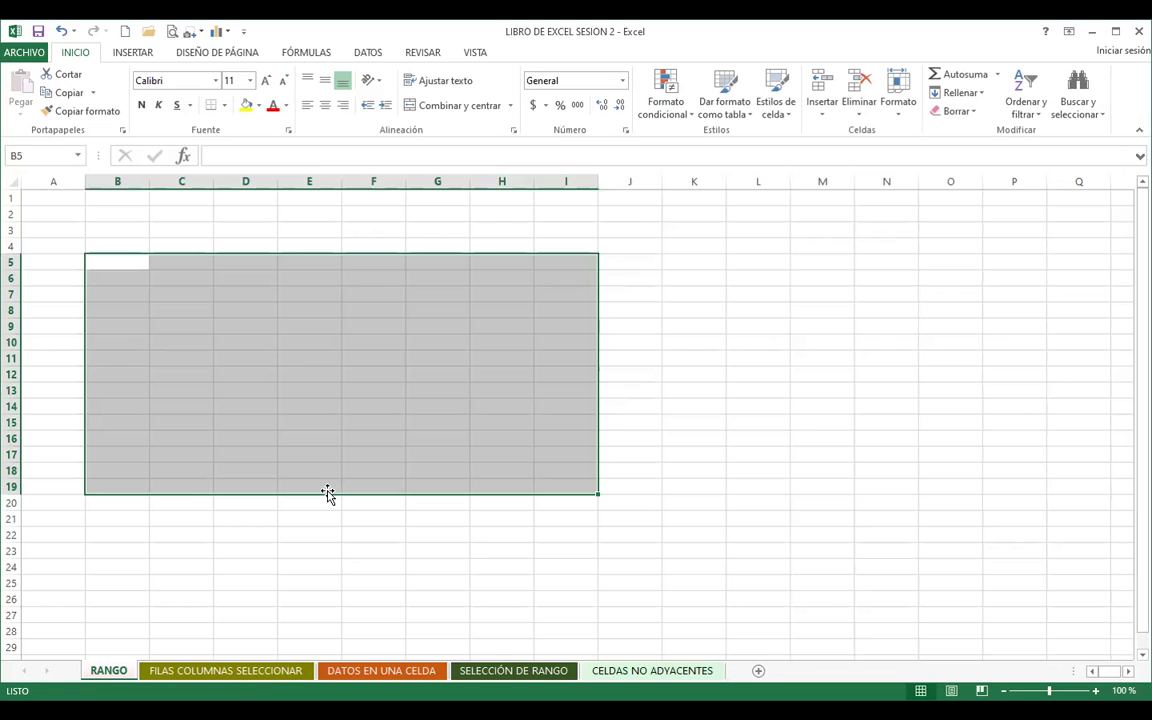
pyautogui.click(300, 498)
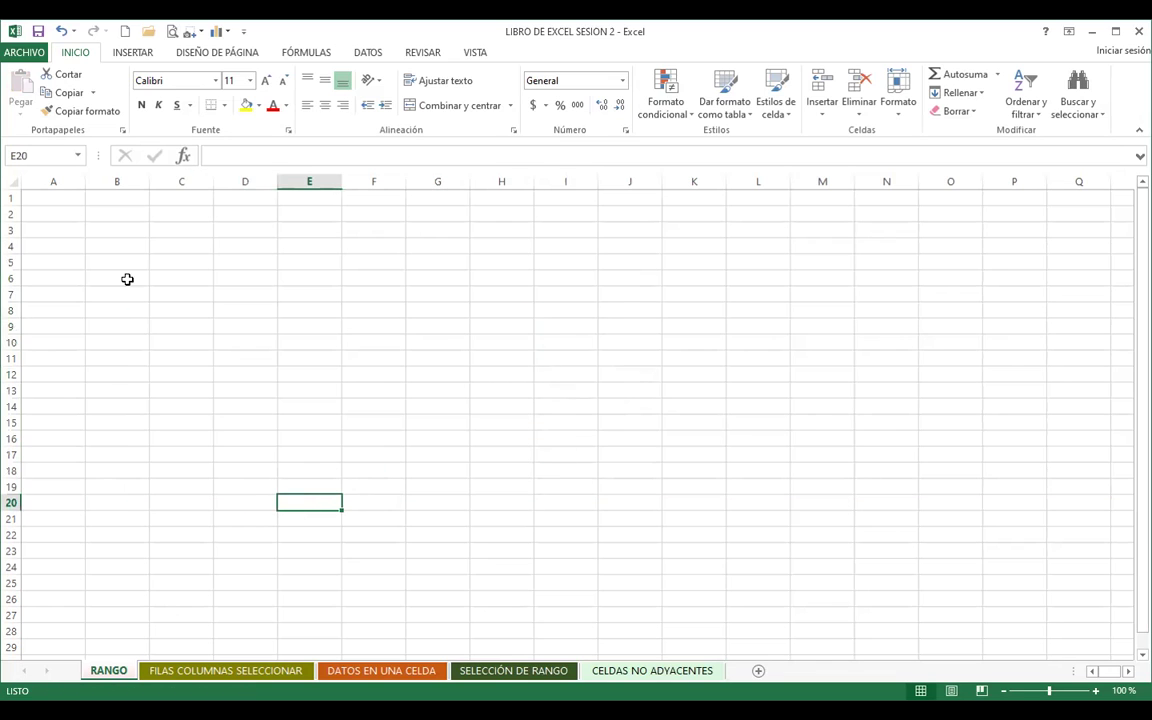
pyautogui.moveTo(127, 279); pyautogui.dragTo(630, 552)
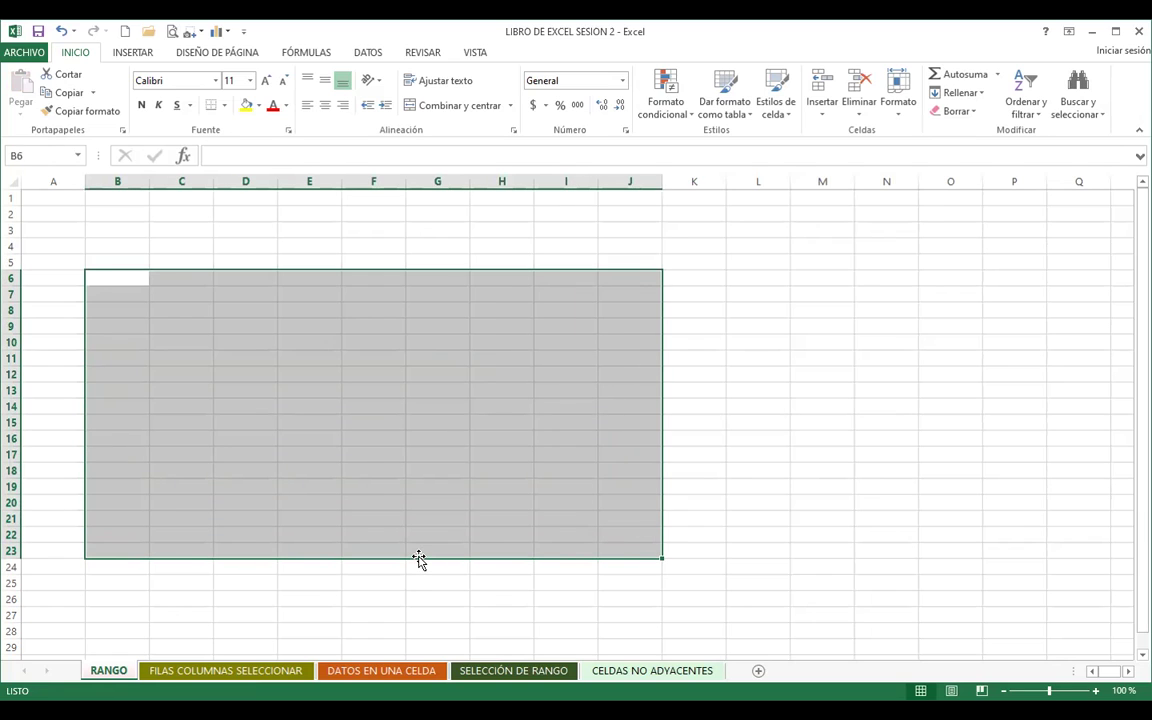
pyautogui.click(429, 281)
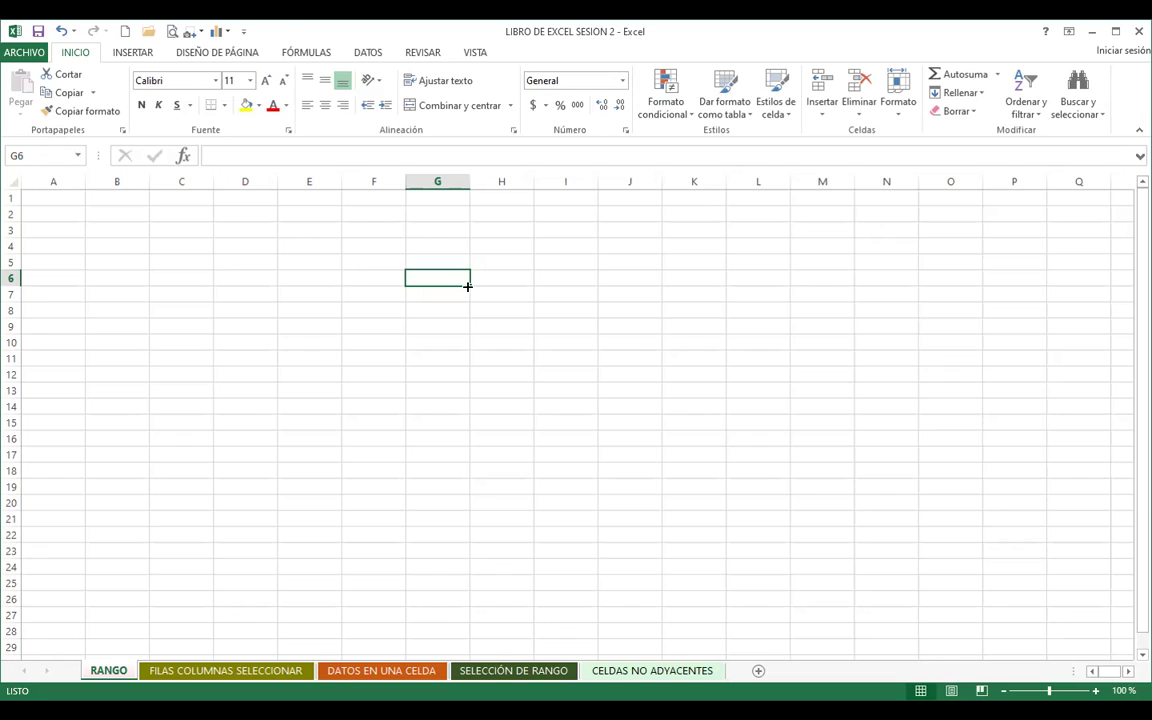
# Enter HOLA in G6 and fill it down to G17 and across to column L.
pyautogui.write('HOLA')
pyautogui.press('Return')
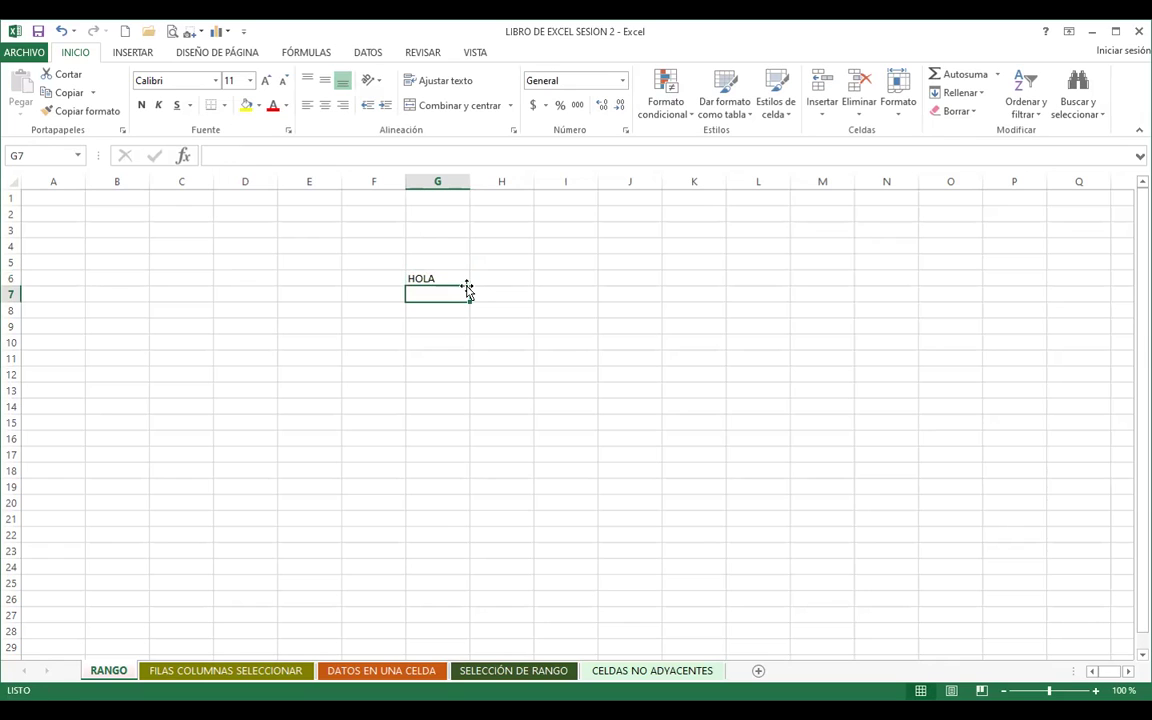
pyautogui.click(442, 277)
pyautogui.moveTo(470, 288); pyautogui.dragTo(475, 462)
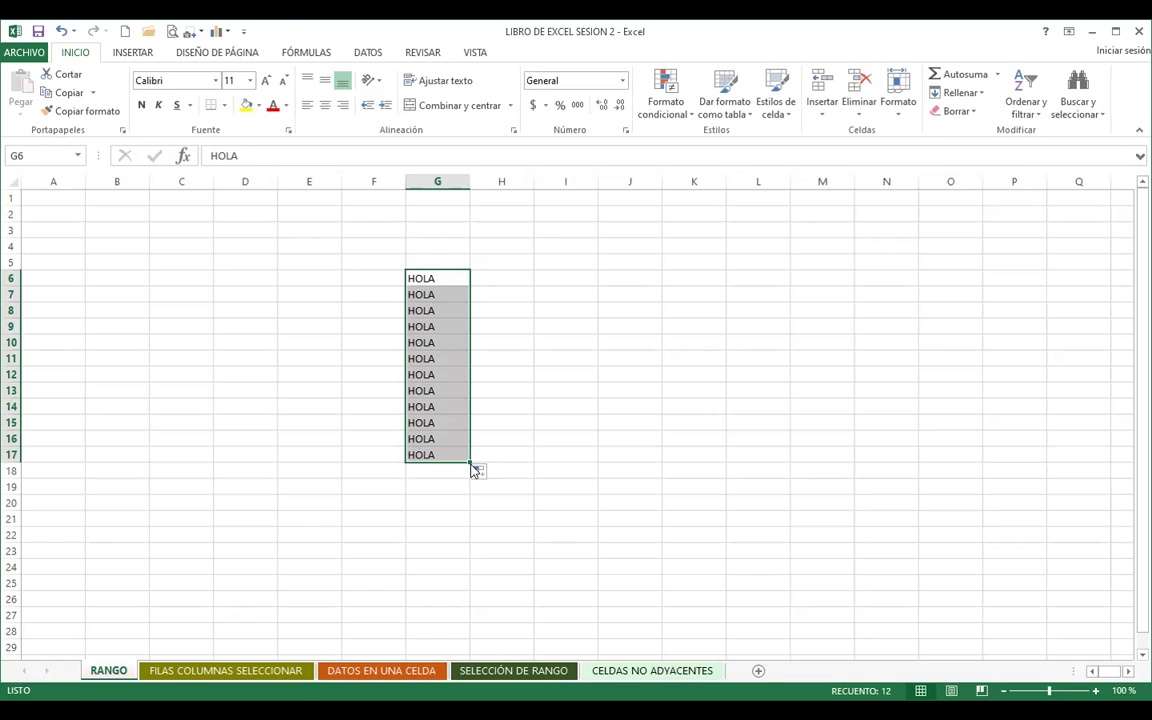
pyautogui.moveTo(470, 463); pyautogui.dragTo(763, 463)
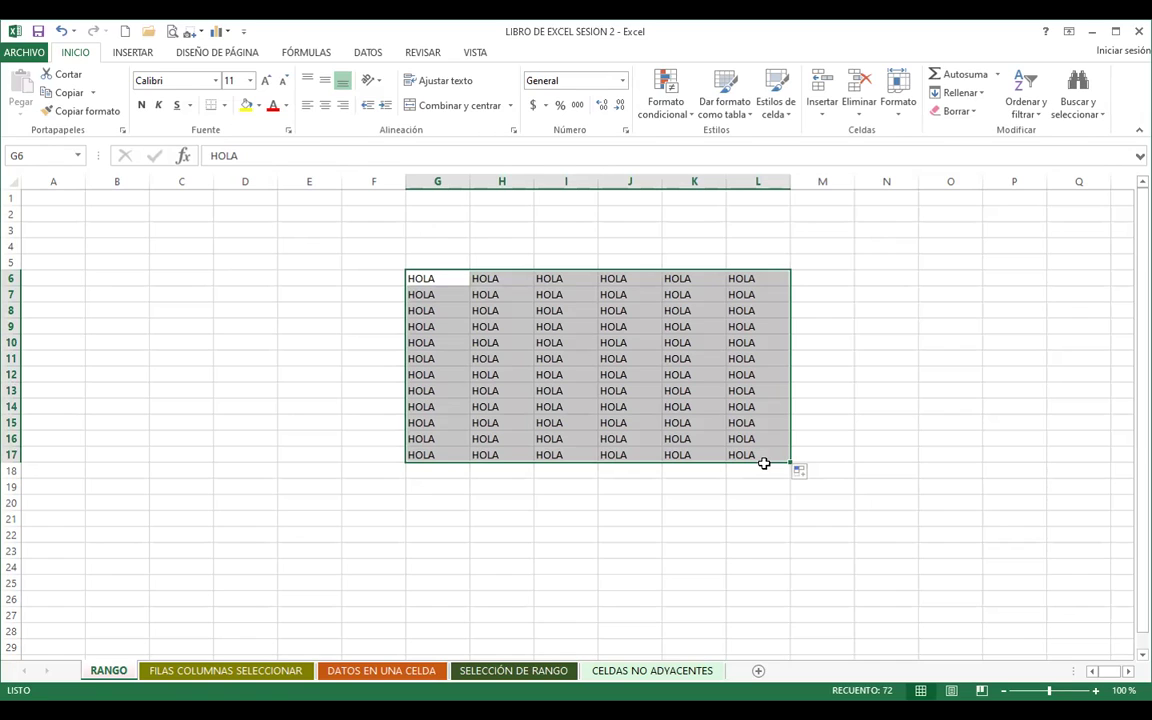
# Clear the HOLA block in G6:L17, undo, empty G6 by editing, then clear the block again.
pyautogui.press('Delete')
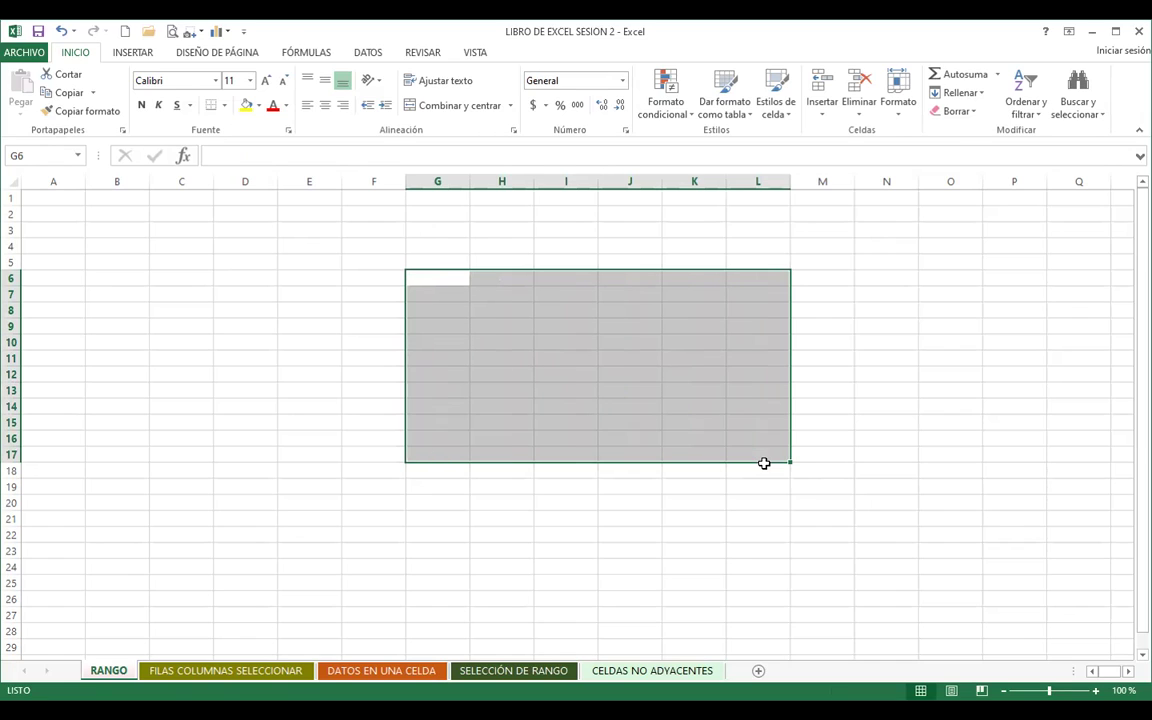
pyautogui.hotkey('ctrl', 'z')
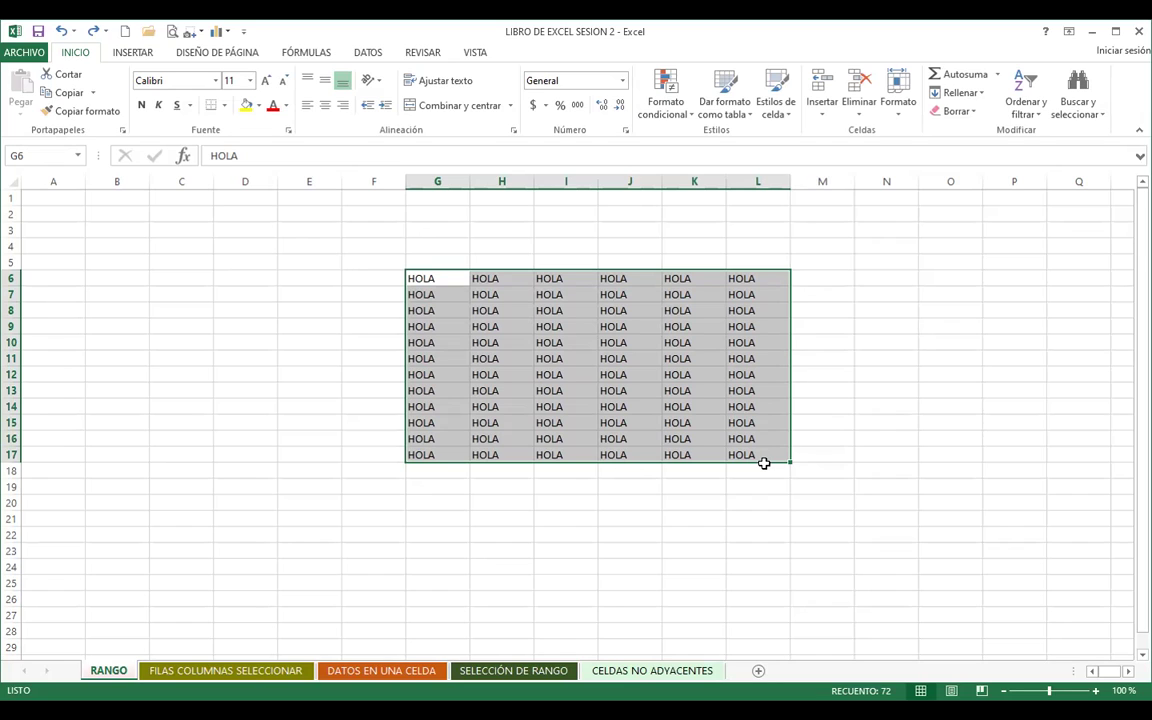
pyautogui.press('BackSpace')
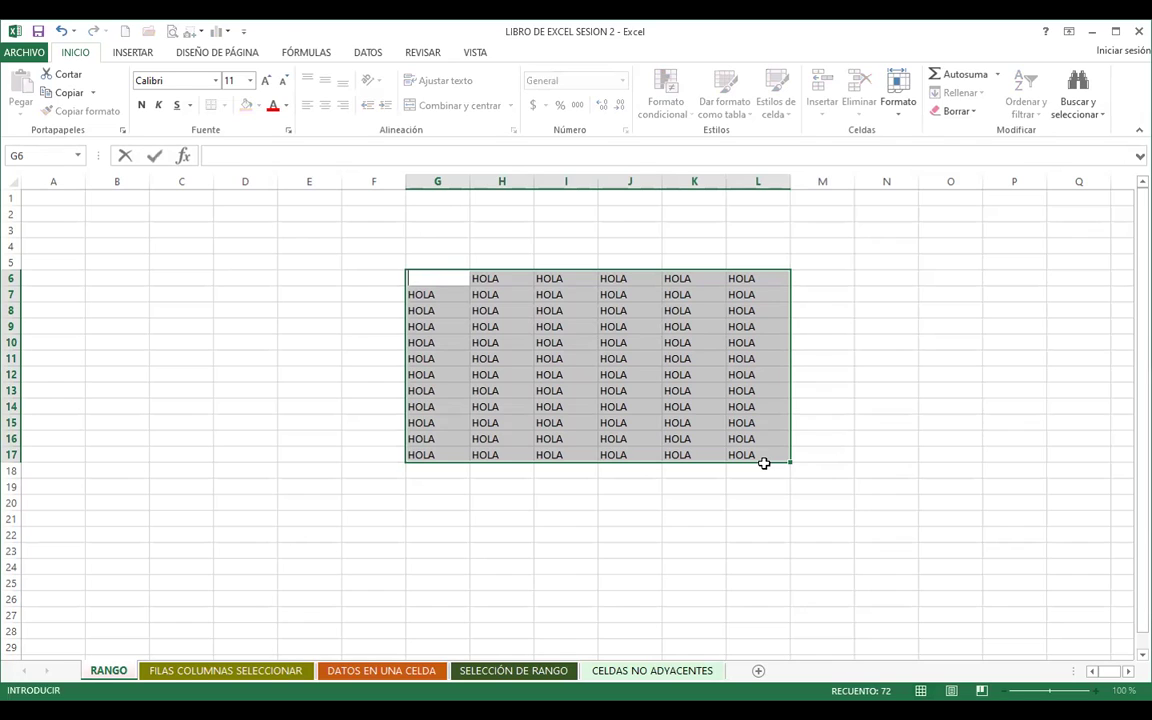
pyautogui.write('HOLA')
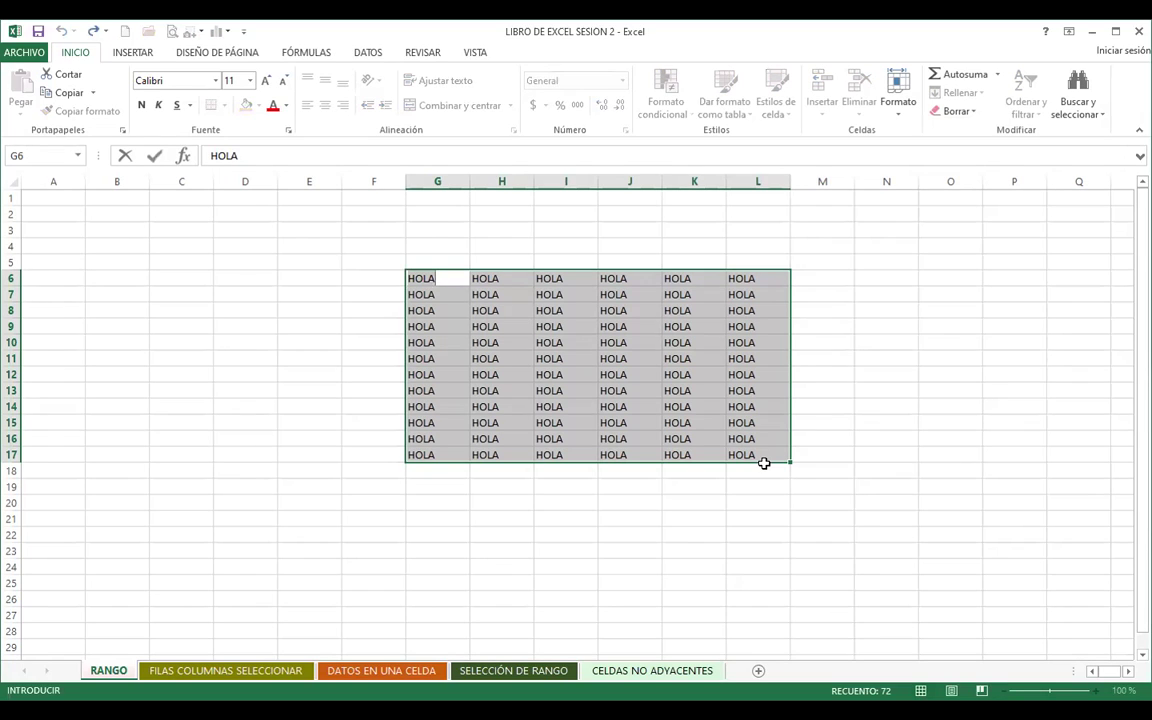
pyautogui.press('BackSpace')
pyautogui.press('BackSpace')
pyautogui.press('BackSpace')
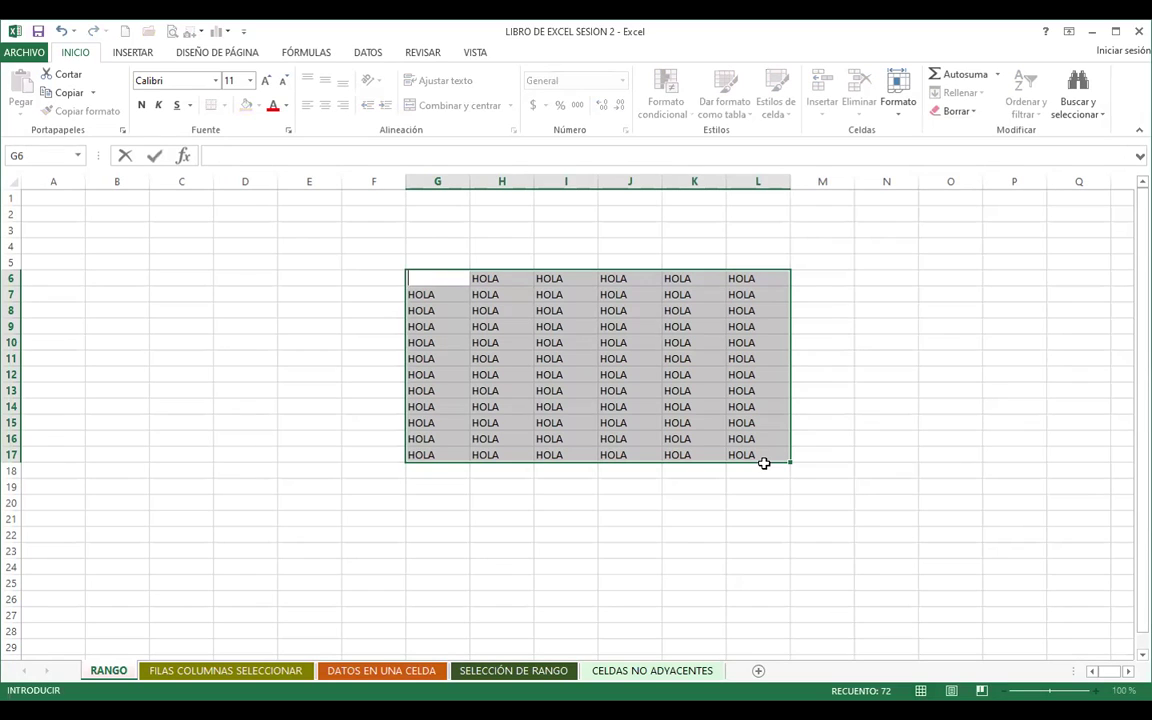
pyautogui.click(617, 368)
pyautogui.moveTo(450, 277)
pyautogui.mouseDown()
pyautogui.moveTo(724, 457)
pyautogui.moveTo(756, 455)
pyautogui.mouseUp()
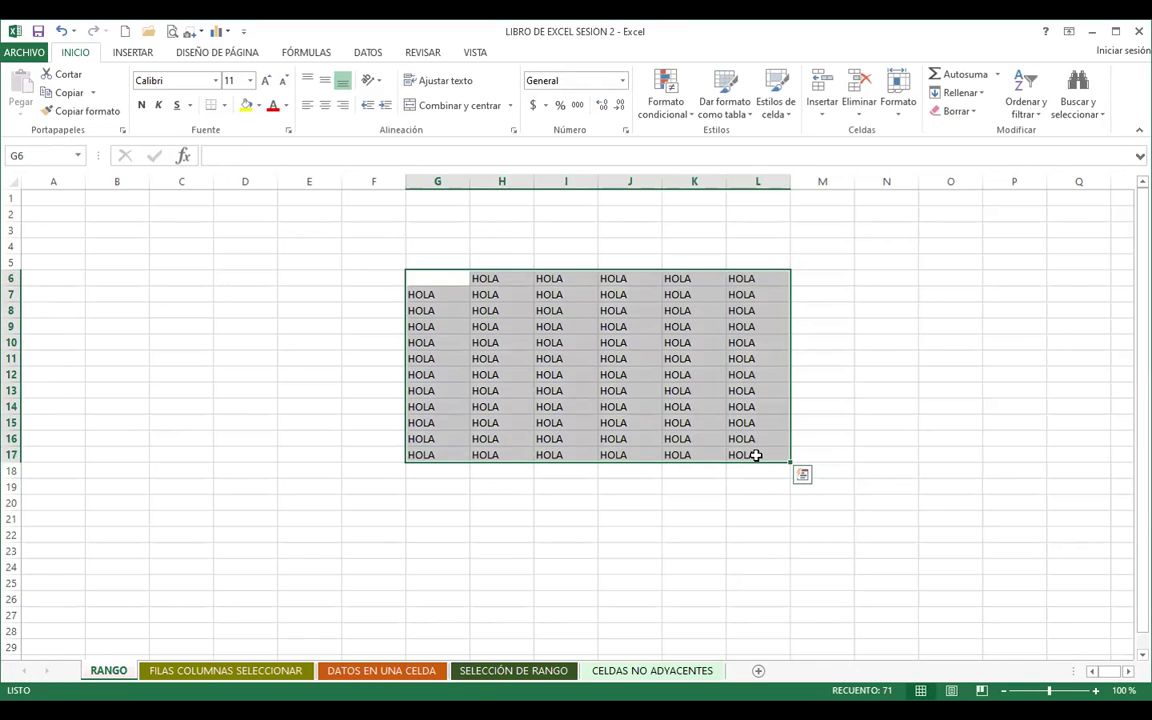
pyautogui.press('Delete')
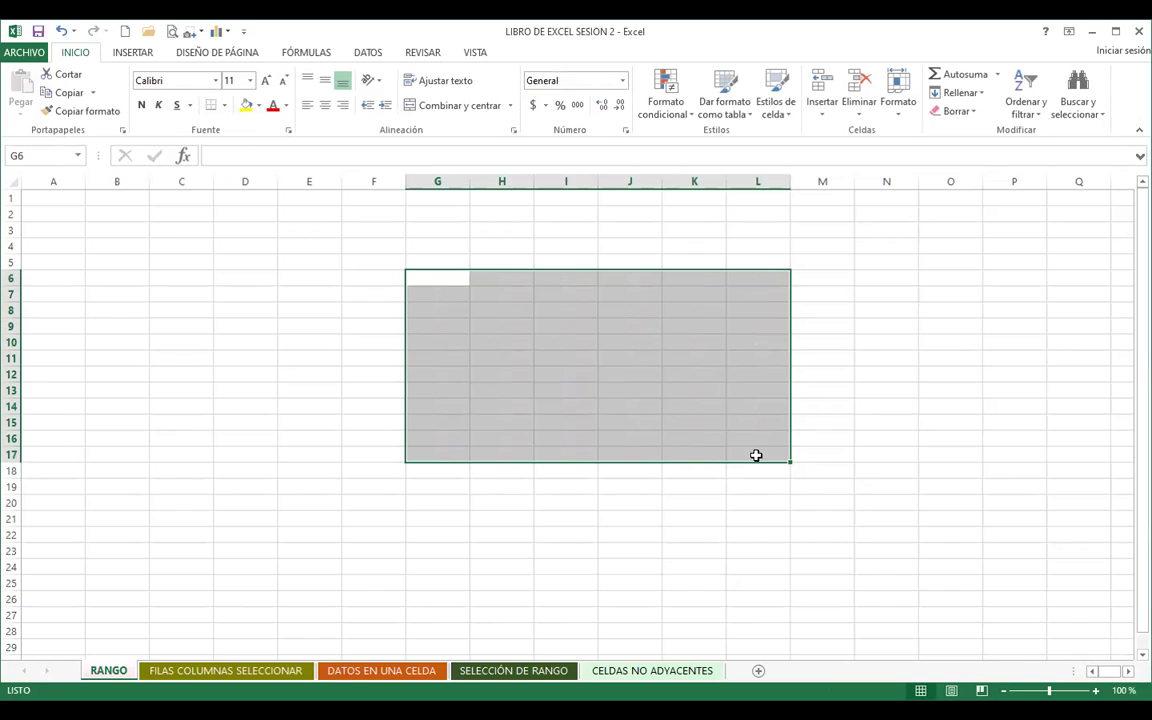
# Deselect G6:L17, make E10 the active cell and display the ribbon KeyTips.
pyautogui.click(589, 522)
pyautogui.click(316, 337)
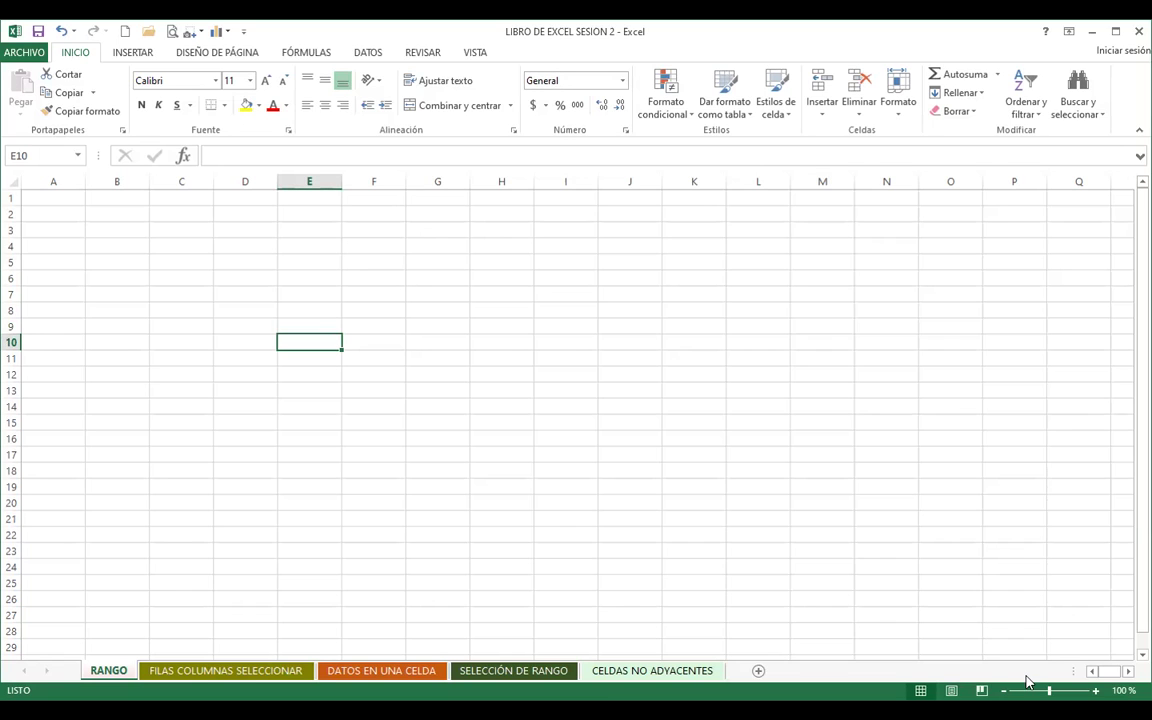
pyautogui.press('alt')
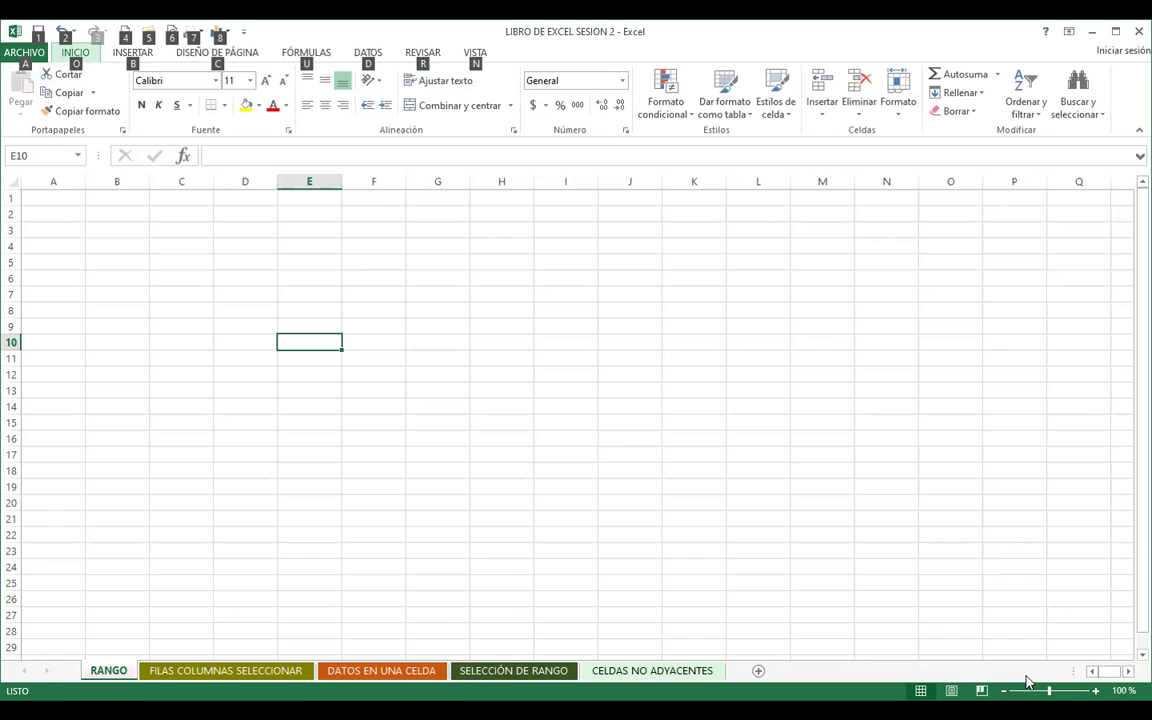
# Go to File > Guardar como via the access keys to list recent folders.
pyautogui.press('alt')
pyautogui.hotkey('alt', 'a')
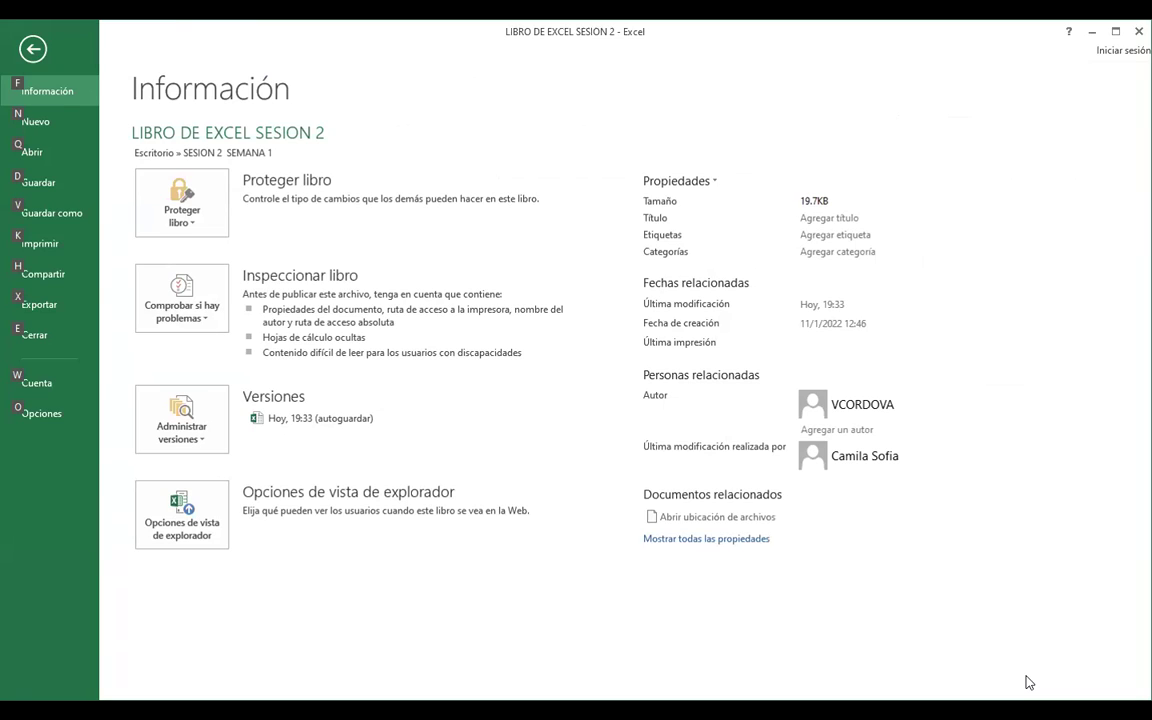
pyautogui.press('alt')
pyautogui.press('alt')
pyautogui.press('alt')
pyautogui.press('alt')
pyautogui.press('Down')
pyautogui.press('Down')
pyautogui.press('Down')
pyautogui.press('v')
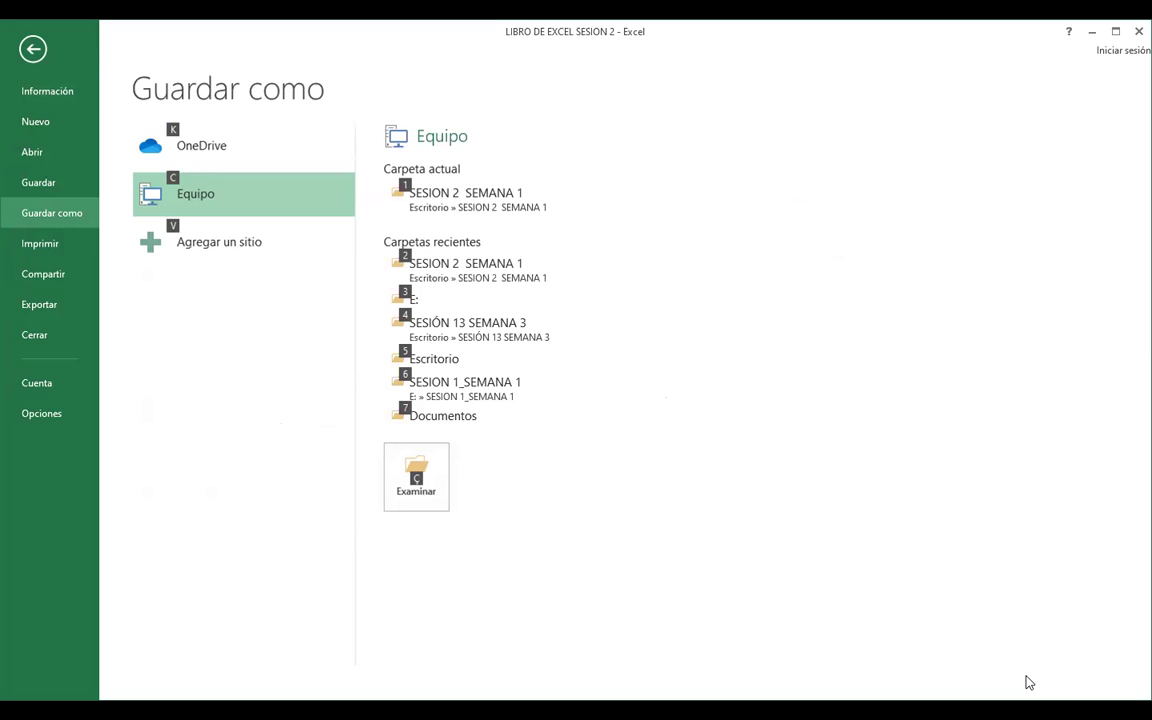
# Choose the Escritorio recent folder to open the Guardar como dialog on the Desktop.
pyautogui.press('5')
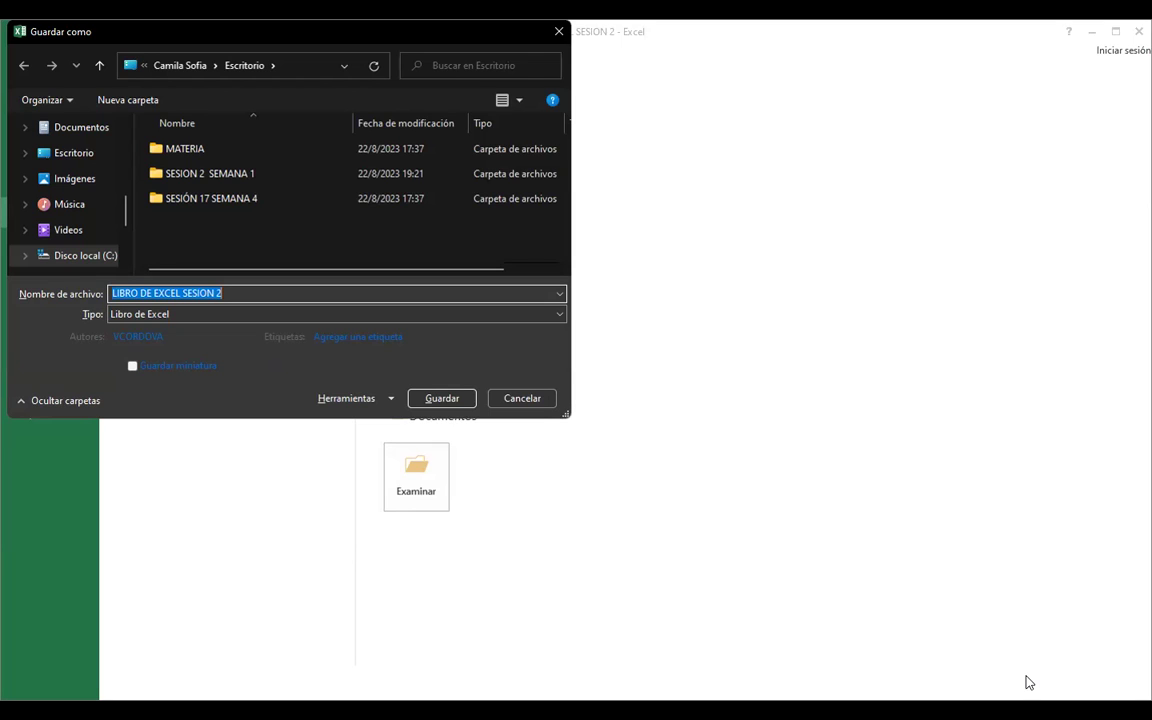
# Append EJERCICIO to the file name and save as 'LIBRO DE EXCEL SESION 2 EJERCICIO'.
pyautogui.press('End')
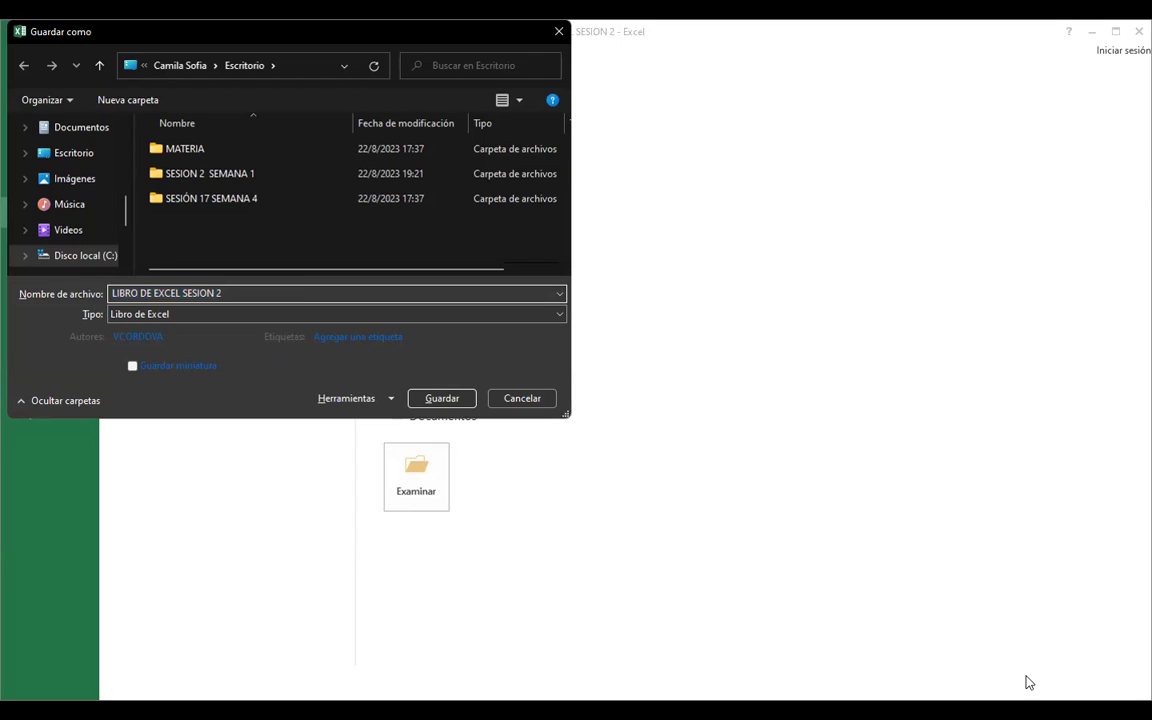
pyautogui.write('EJERCICIO')
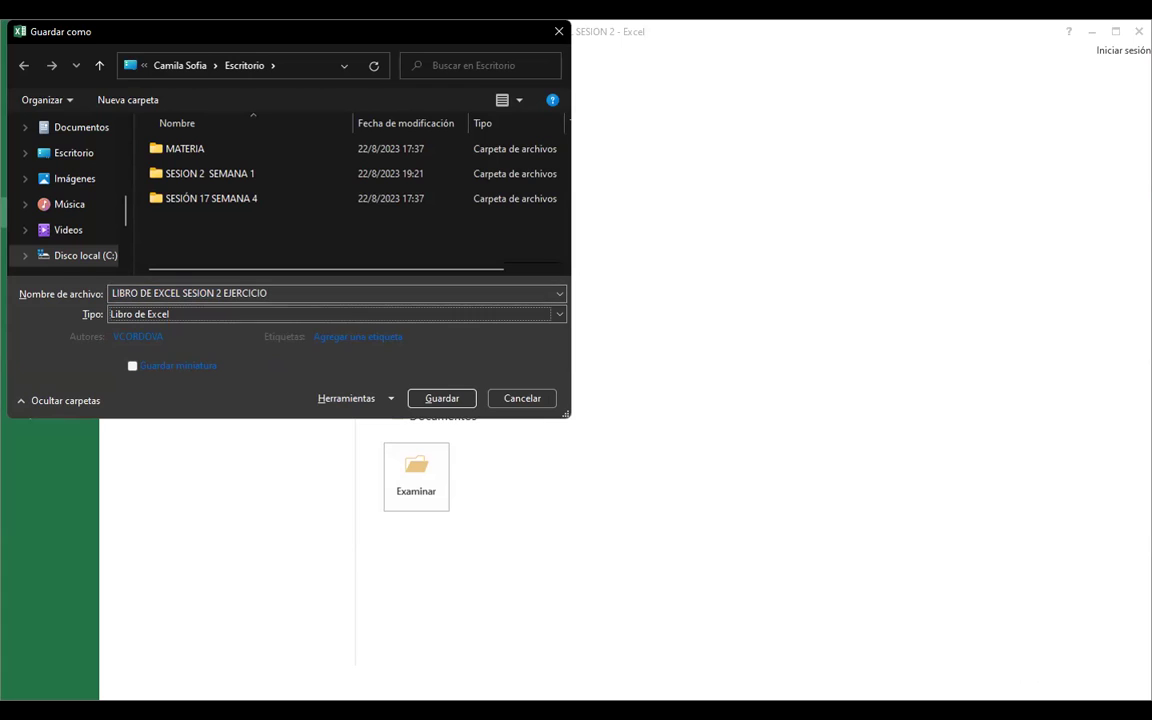
pyautogui.press('Tab')
pyautogui.press('Tab')
pyautogui.press('Tab')
pyautogui.press('Tab')
pyautogui.press('Tab')
pyautogui.press('Tab')
pyautogui.press('Tab')
pyautogui.press('Tab')
pyautogui.press('Tab')
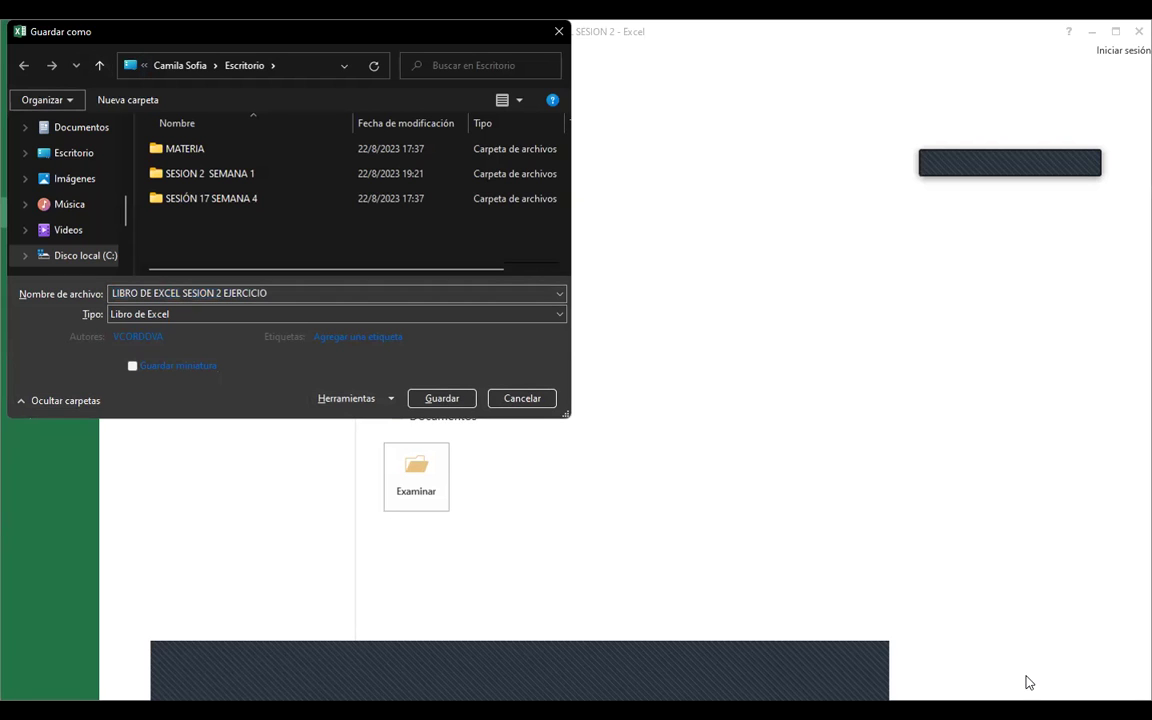
pyautogui.press('Tab')
pyautogui.press('Tab')
pyautogui.press('Tab')
pyautogui.press('Tab')
pyautogui.press('Tab')
pyautogui.press('Tab')
pyautogui.press('Tab')
pyautogui.press('Tab')
pyautogui.press('Tab')
pyautogui.press('Tab')
pyautogui.press('Tab')
pyautogui.press('Tab')
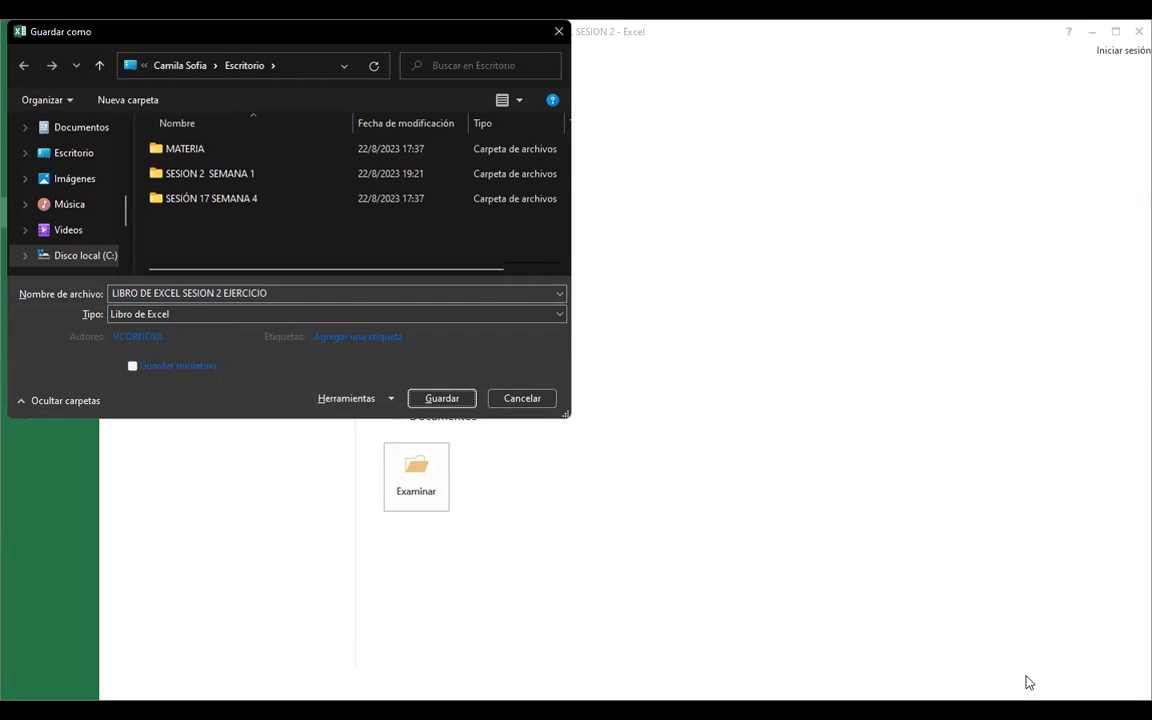
pyautogui.press('Return')
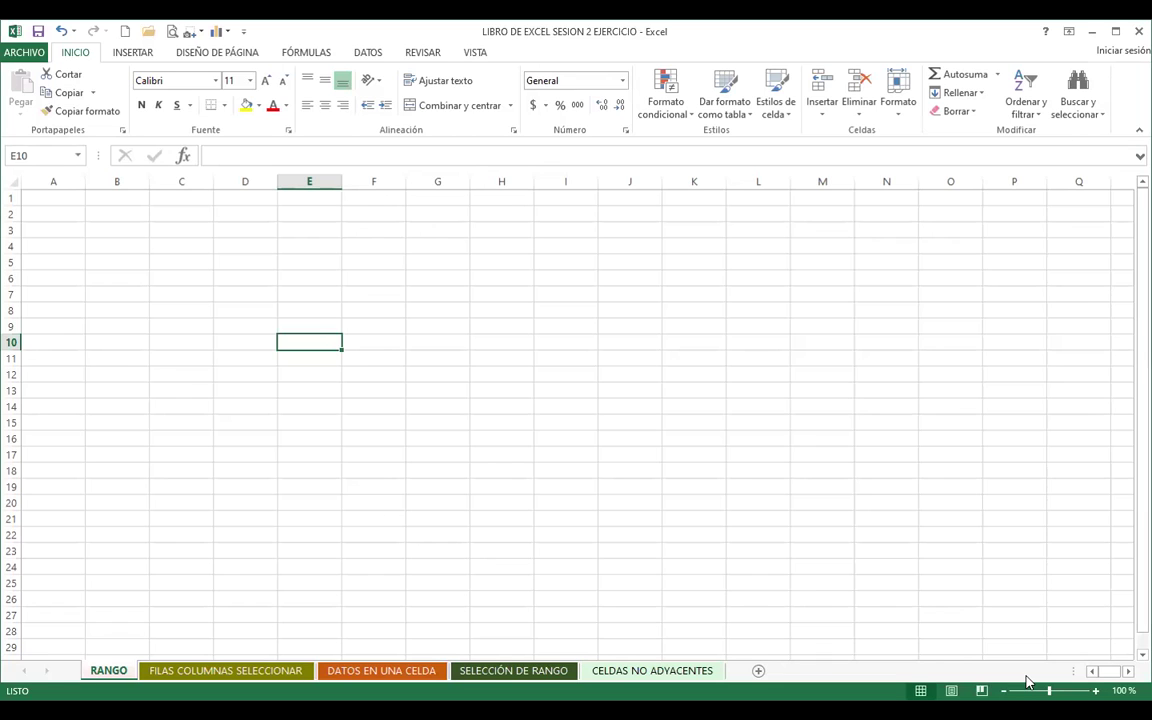
# Turn on bold through the Home access keys and enter HOLA in E10.
pyautogui.press('alt')
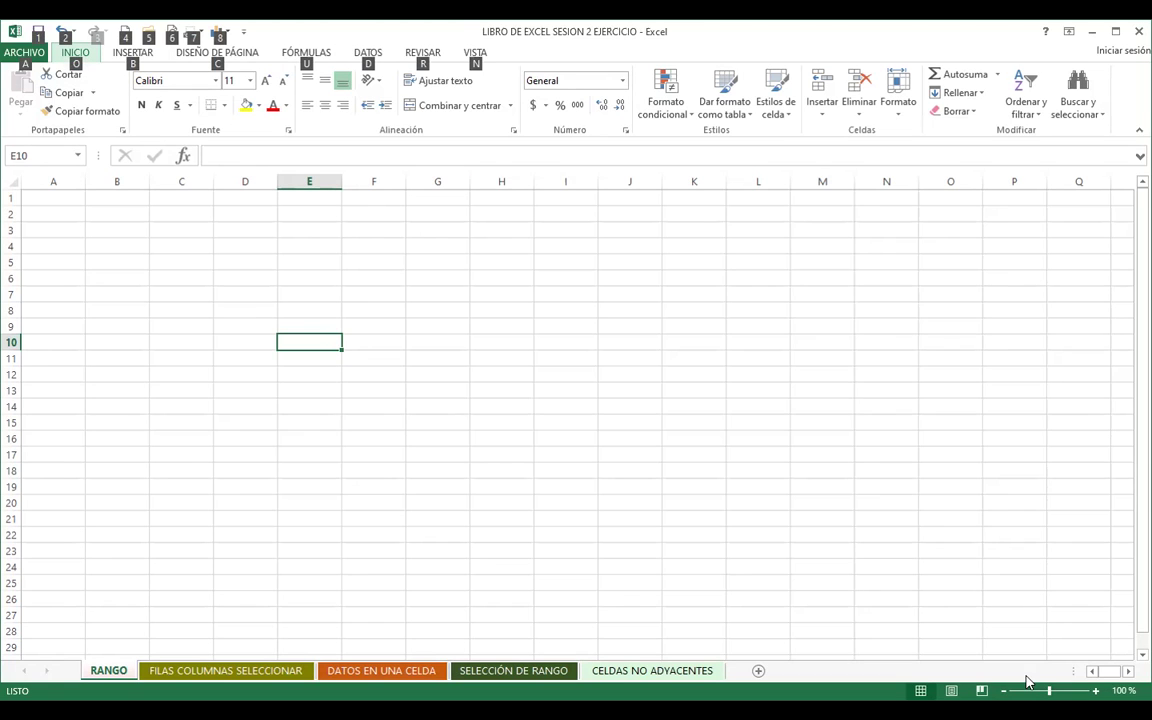
pyautogui.press('2')
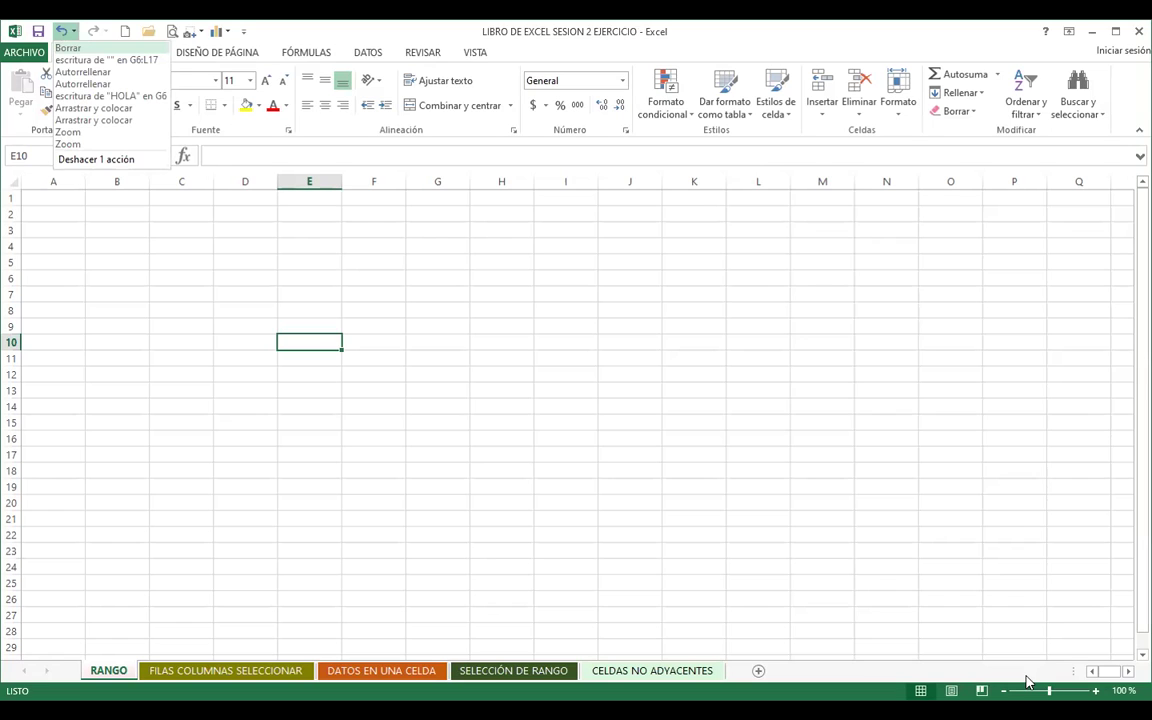
pyautogui.press('Escape')
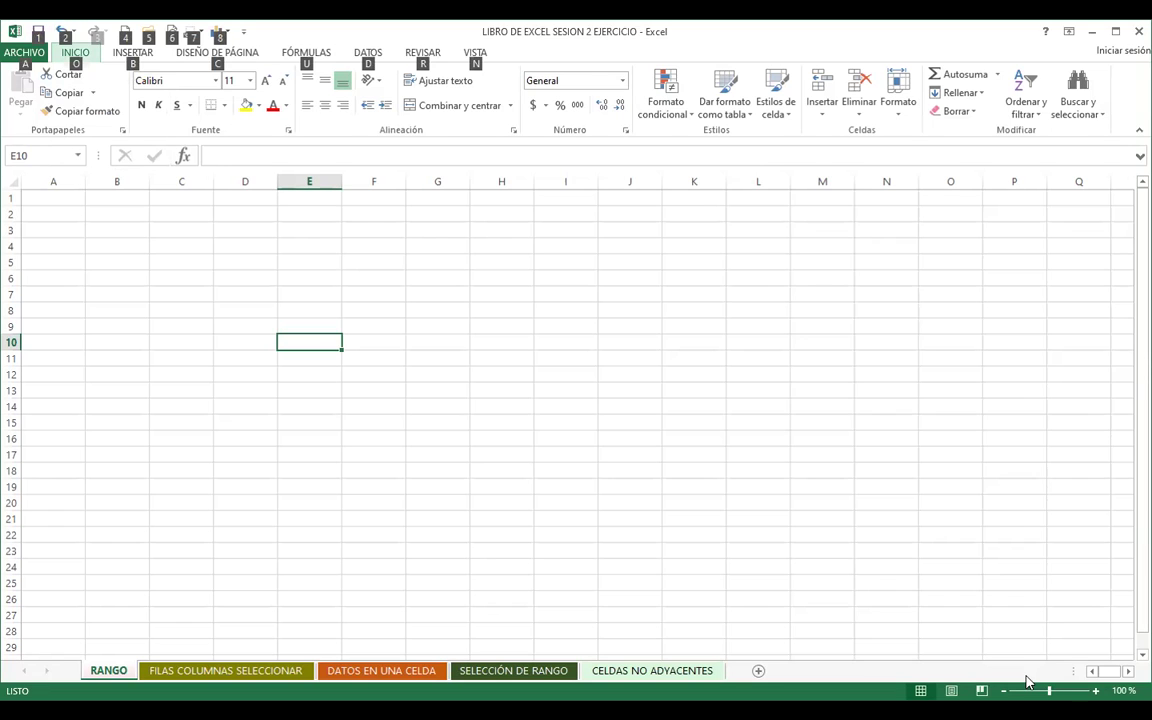
pyautogui.press('o')
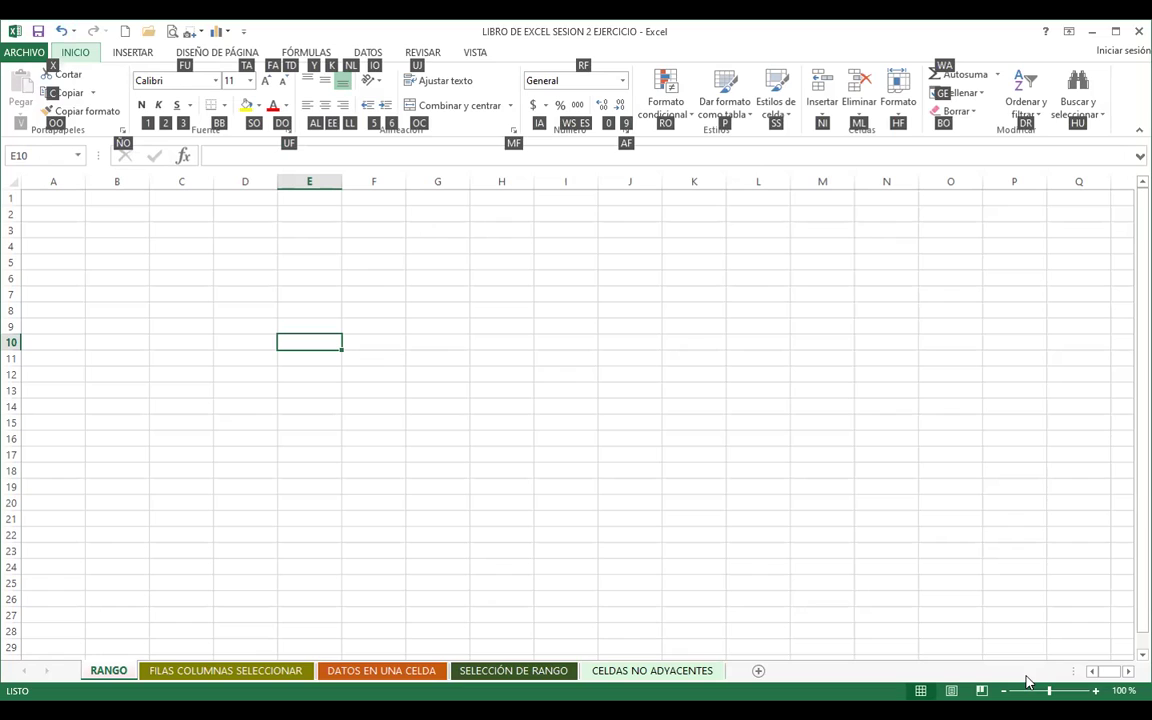
pyautogui.press('1')
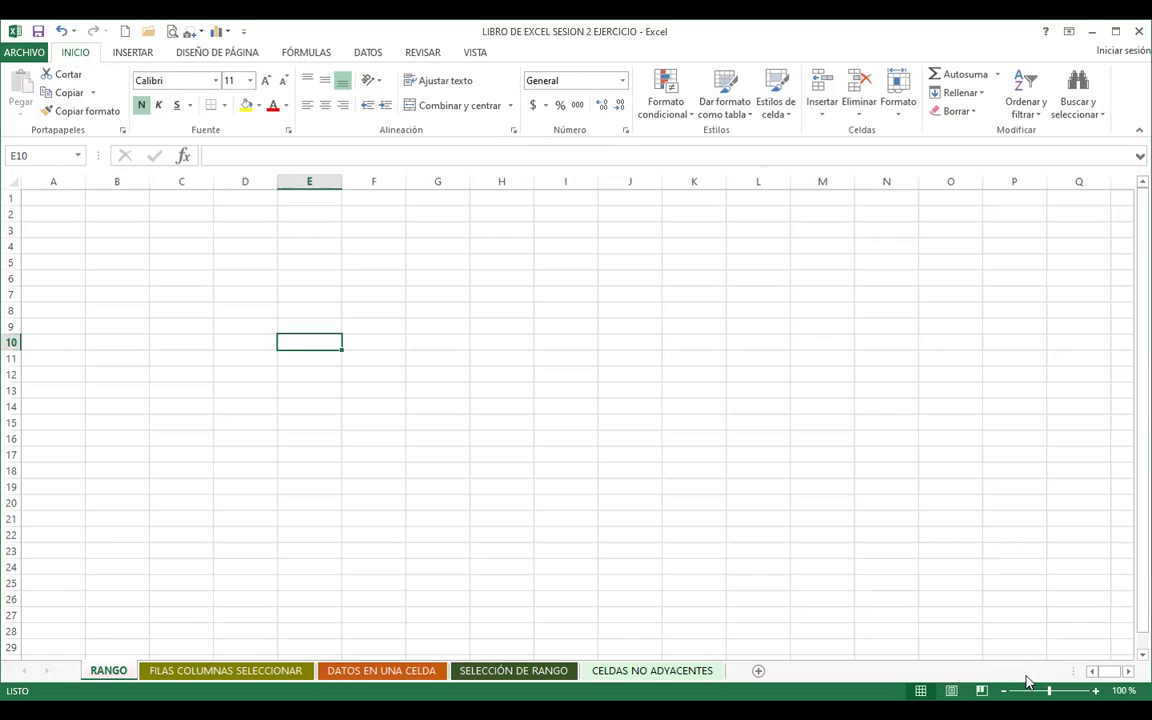
pyautogui.write('H')
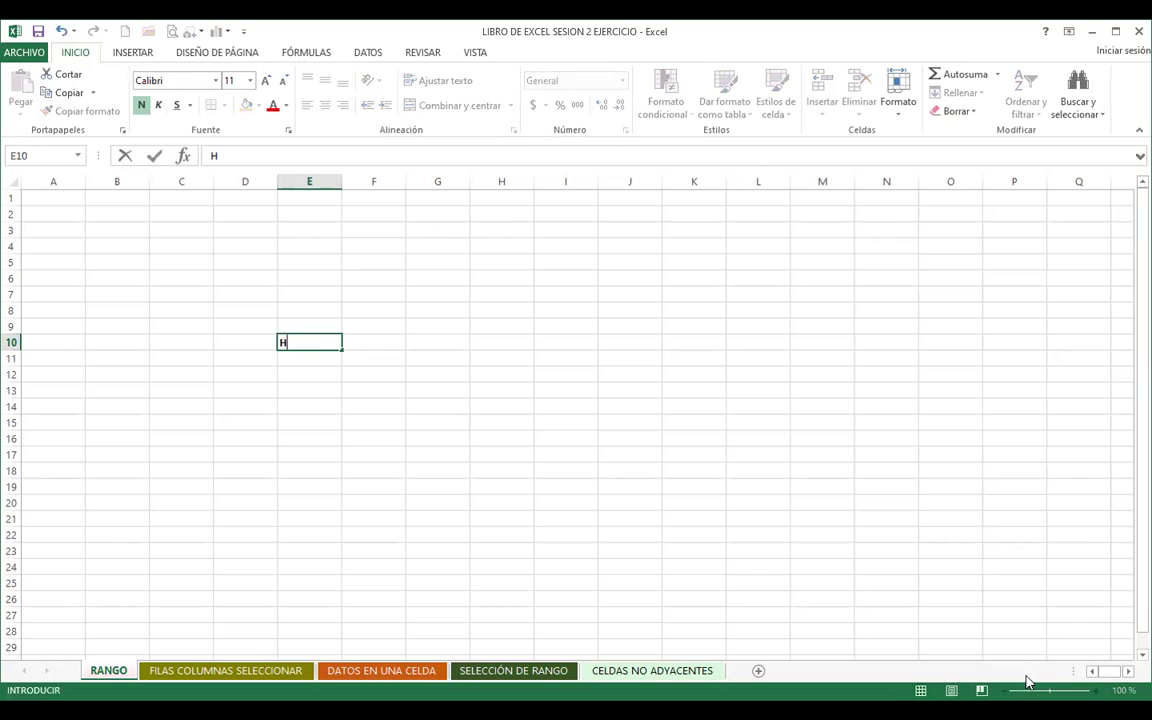
pyautogui.write('OLA')
pyautogui.press('Return')
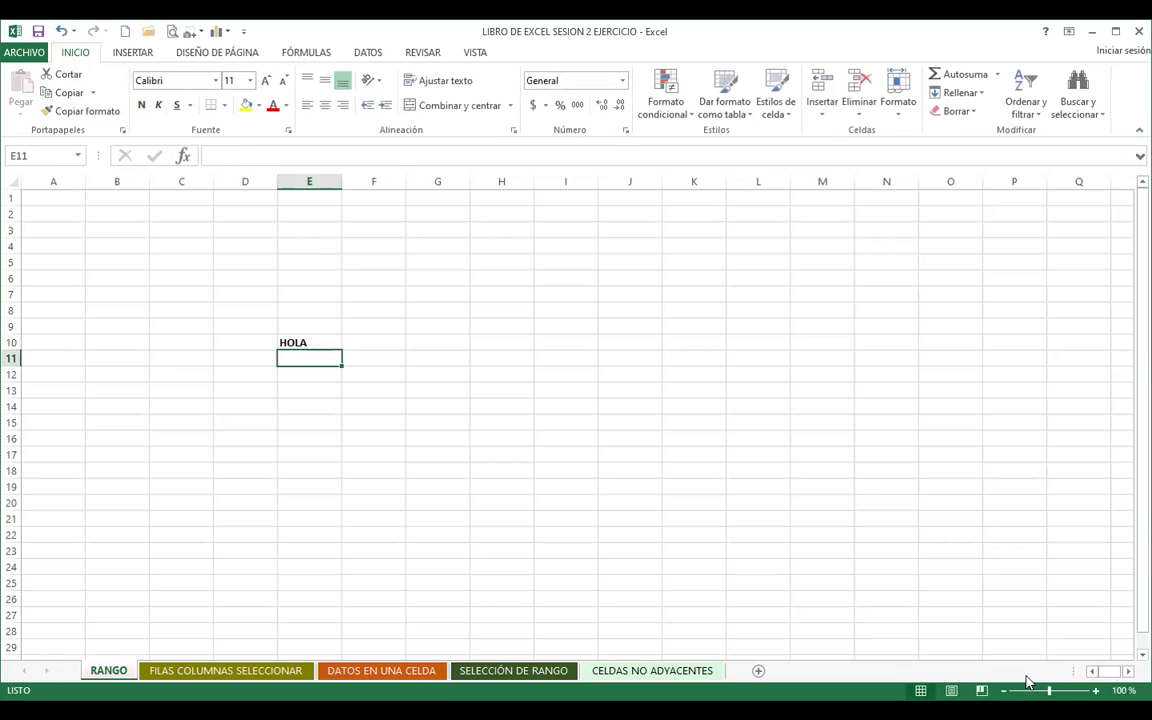
pyautogui.write('HOLA')
# Enter a plain HOLA in E11 and compare its formatting with the bold E10.
pyautogui.press('Return')
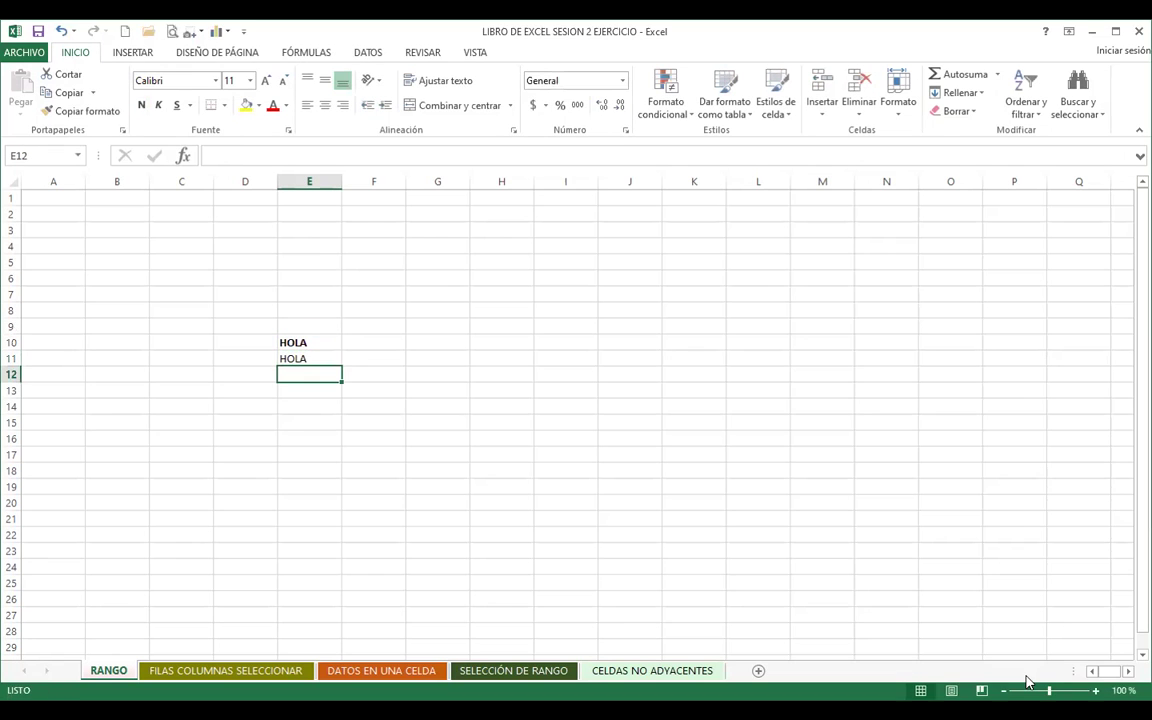
pyautogui.press('Up')
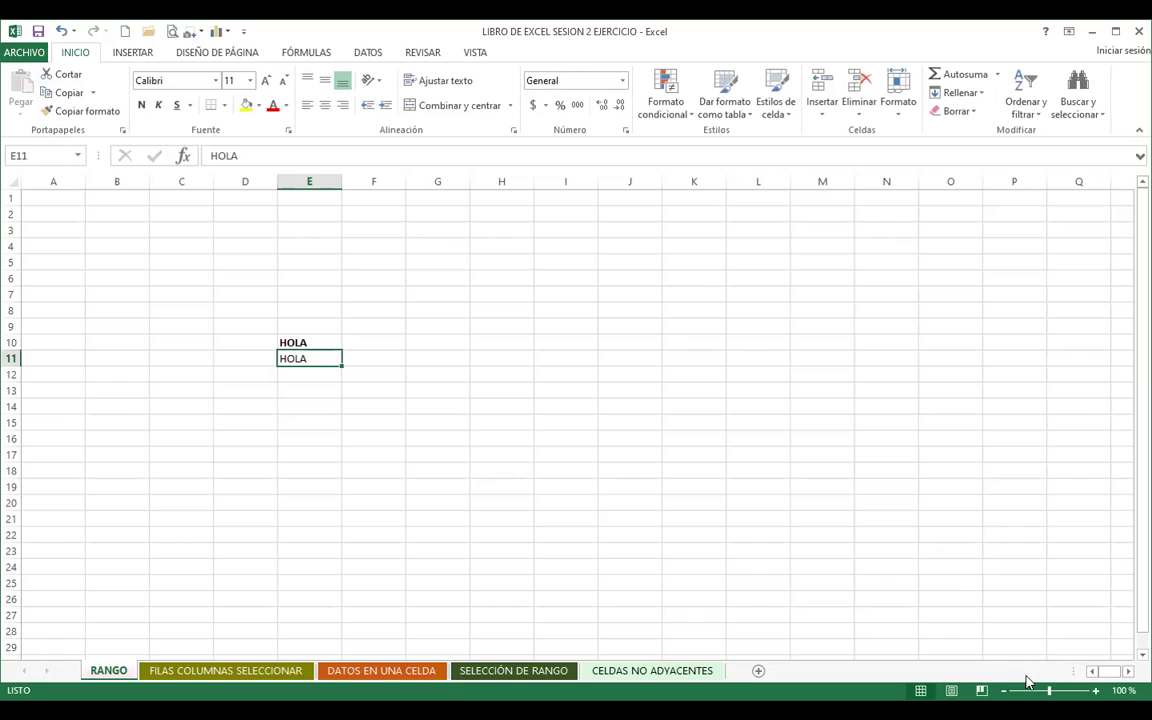
pyautogui.press('Up')
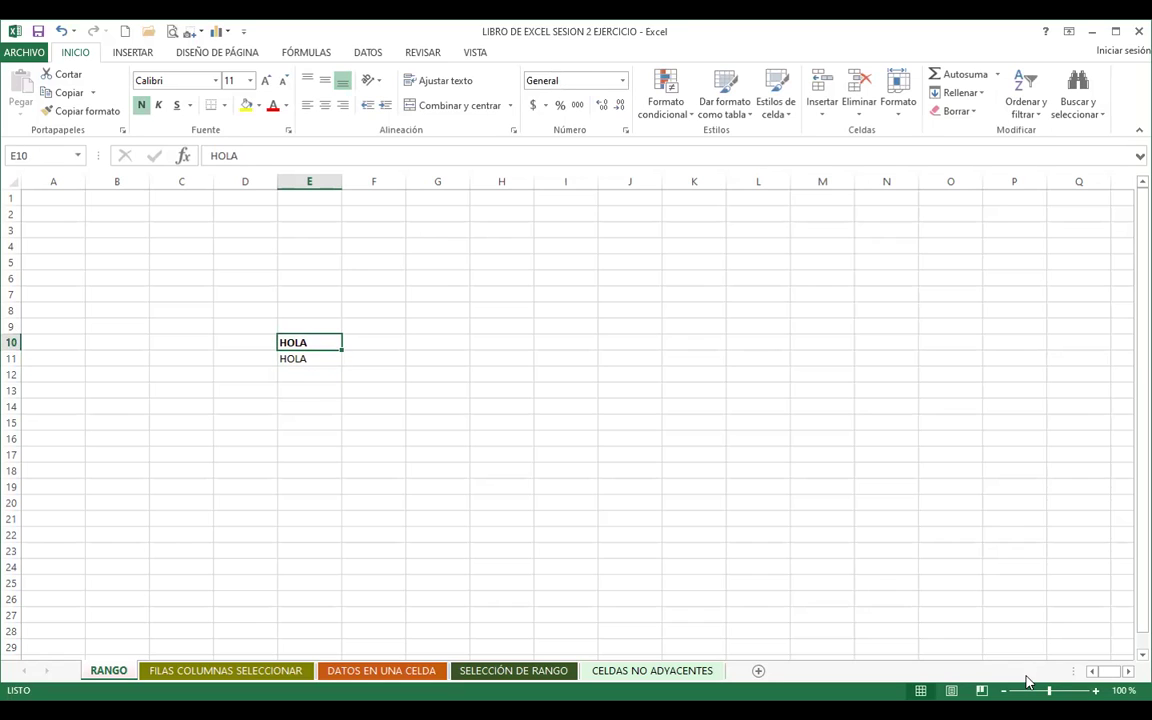
pyautogui.press('Down')
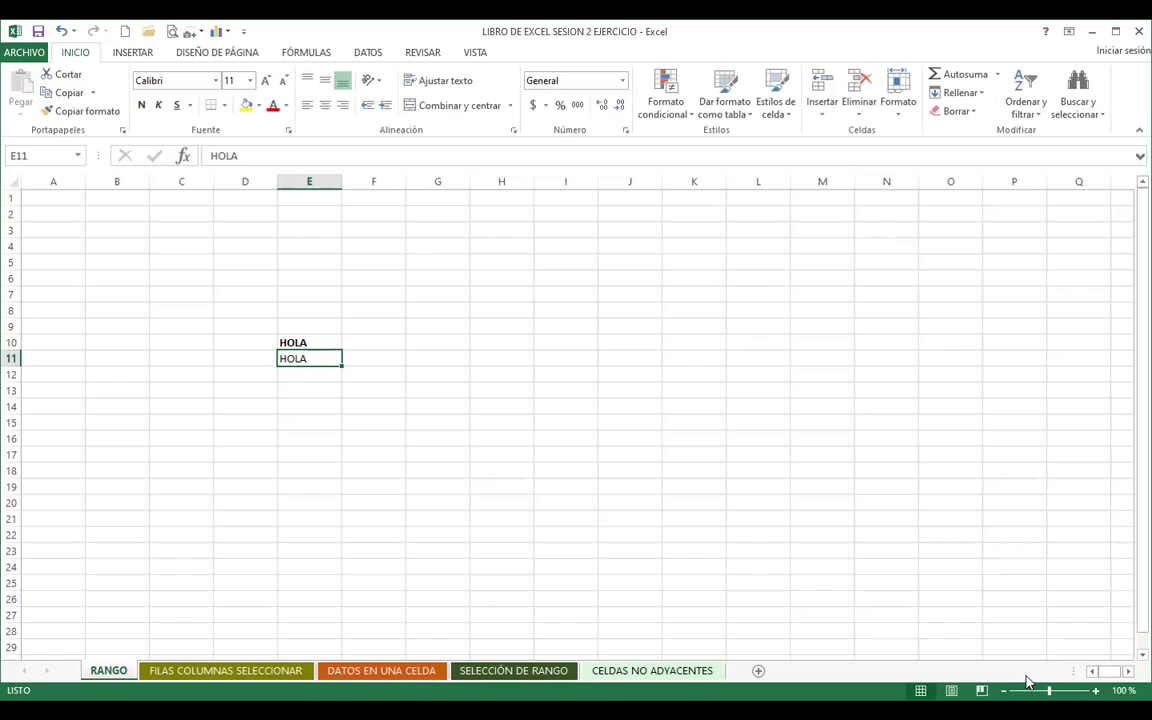
pyautogui.press('Up')
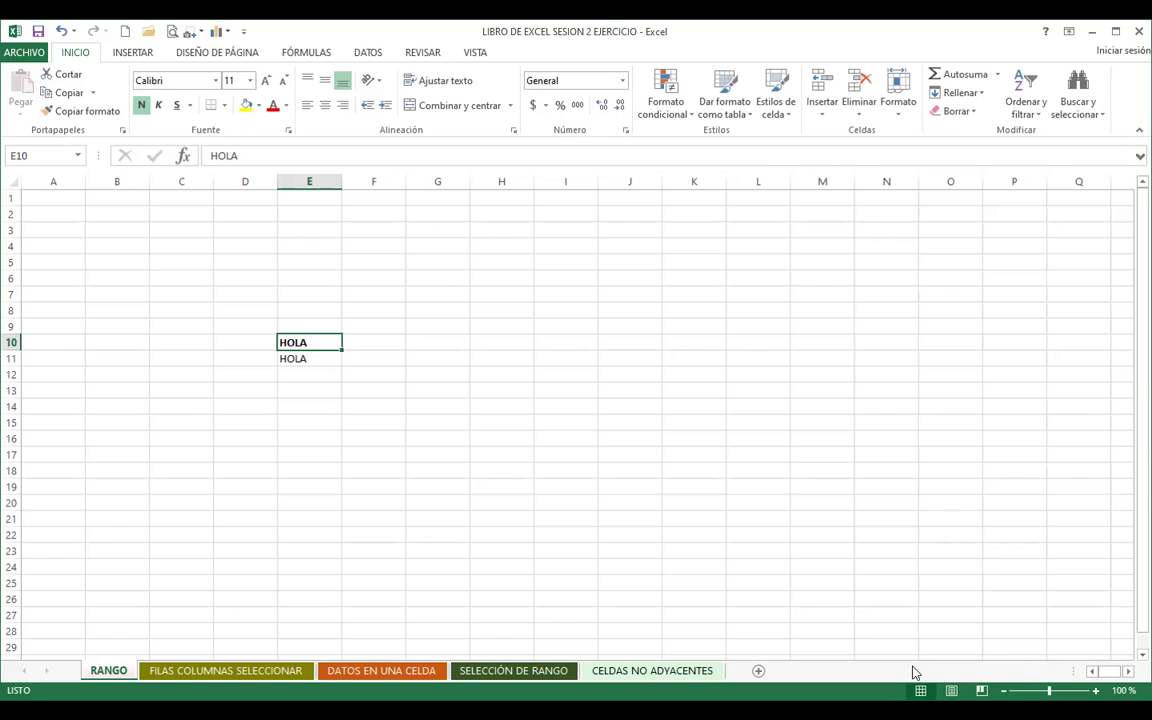
# Select D9, then B4, then switch to the FILAS COLUMNAS SELECCIONAR sheet.
pyautogui.click(268, 326)
pyautogui.click(119, 244)
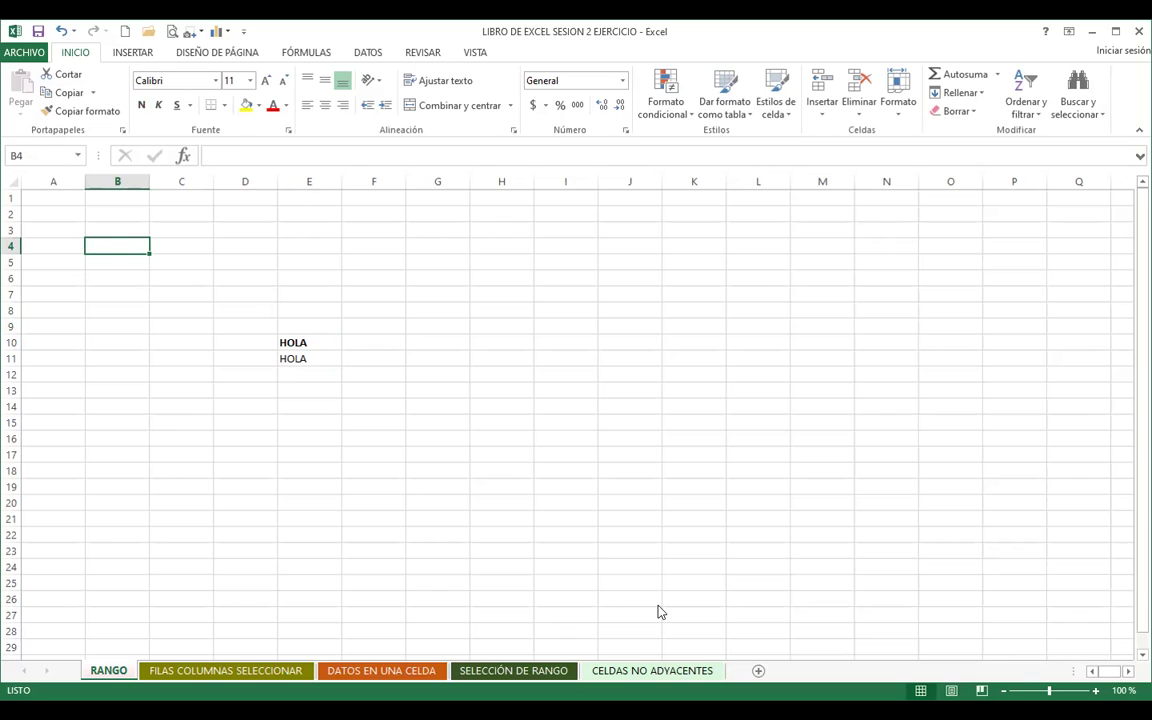
pyautogui.click(213, 673)
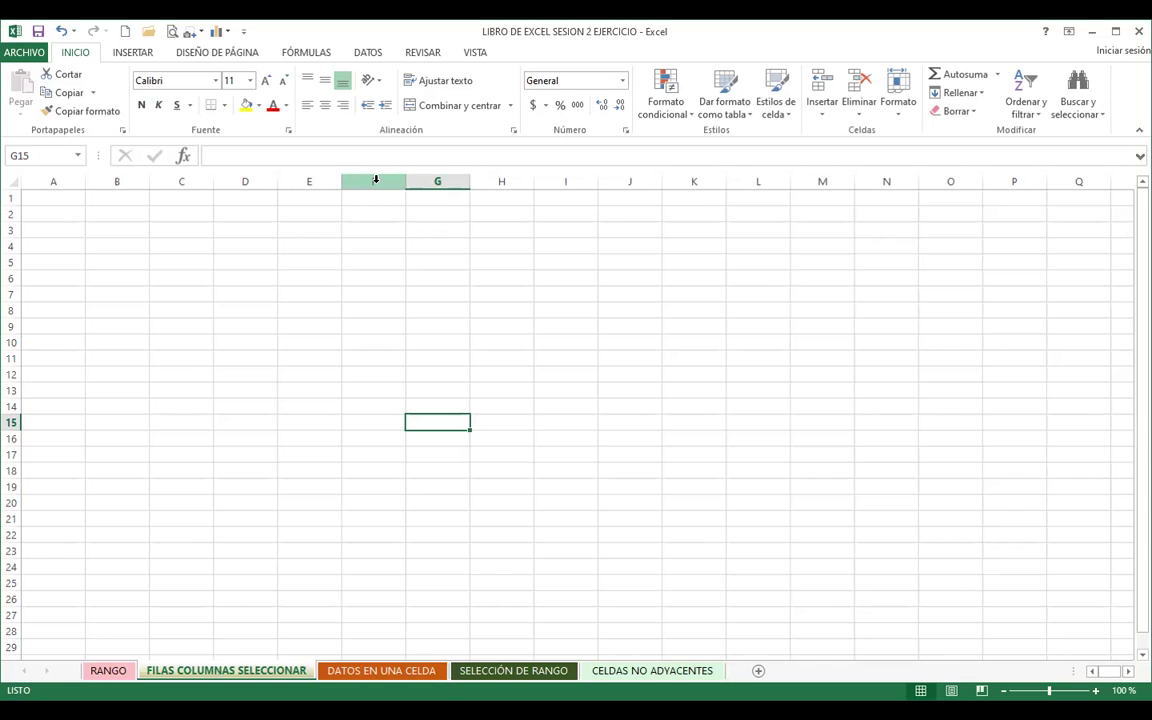
# Select columns F through H from the headers, trying Ctrl+Down and Ctrl+Up along the way.
pyautogui.click(376, 179)
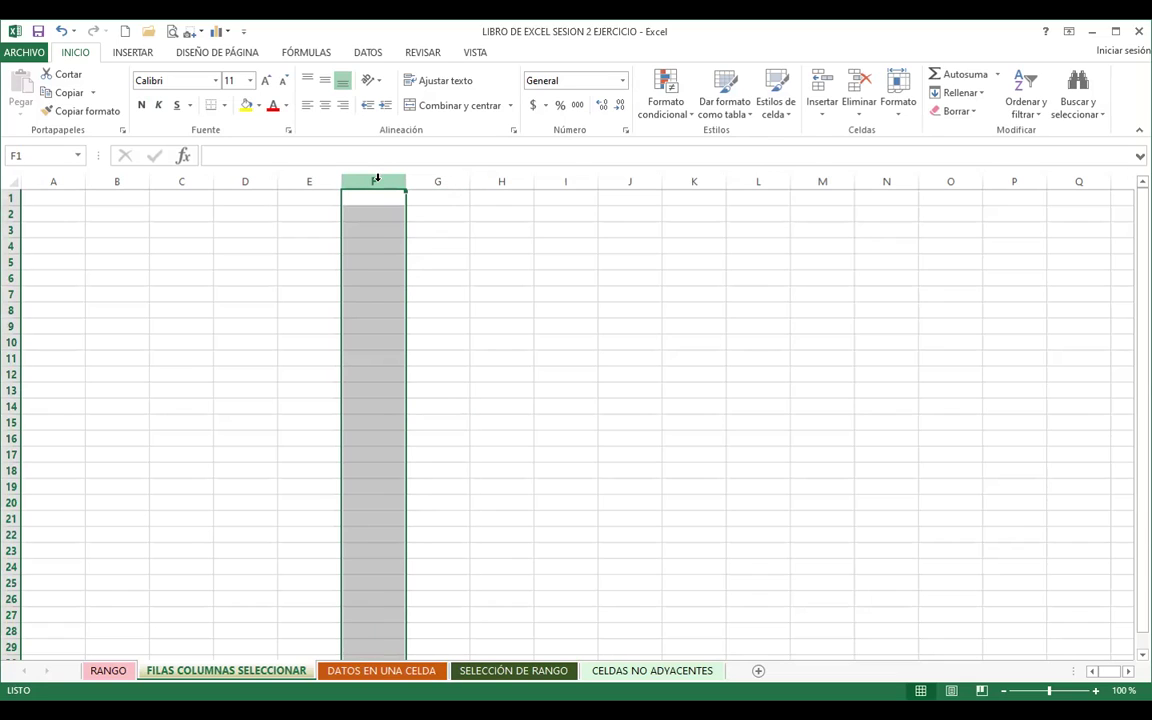
pyautogui.moveTo(376, 179); pyautogui.dragTo(561, 181)
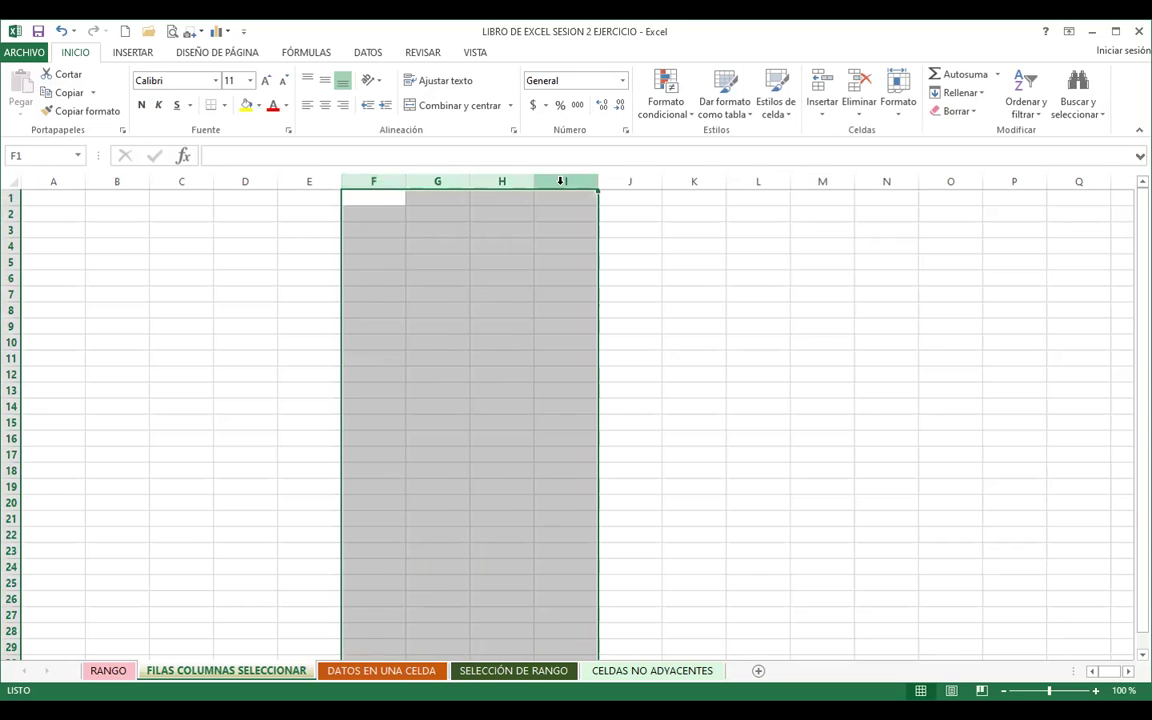
pyautogui.hotkey('ctrl', 'Down')
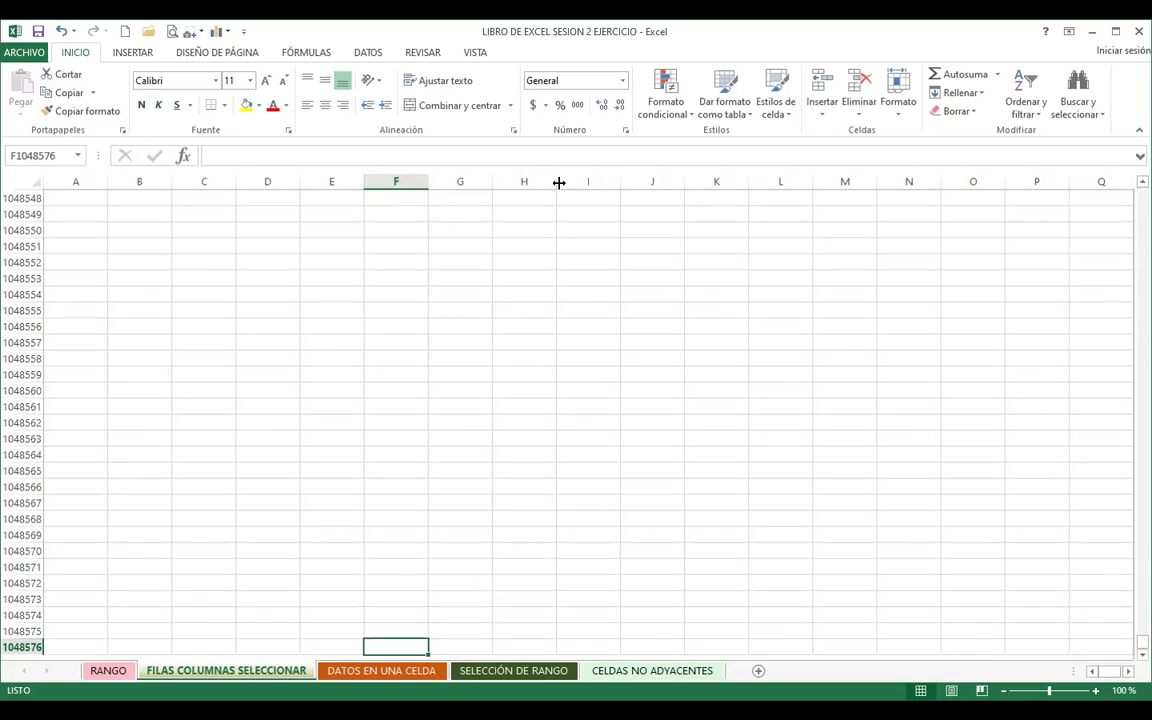
pyautogui.hotkey('ctrl', 'Up')
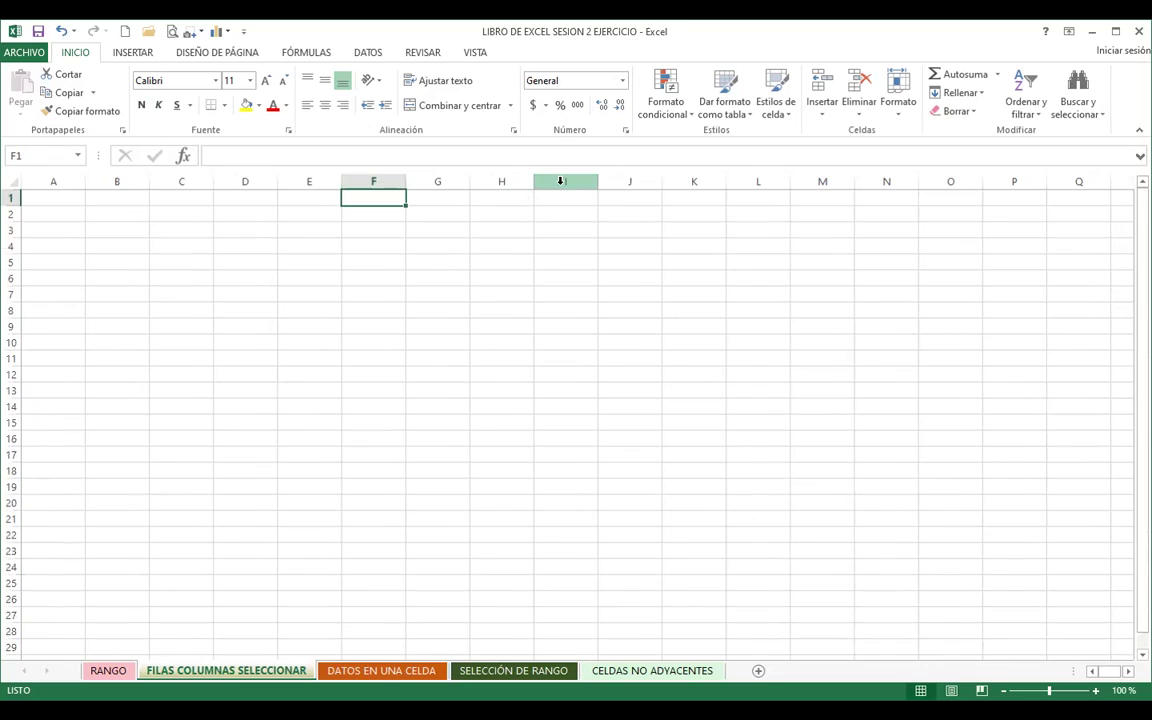
pyautogui.moveTo(373, 181); pyautogui.dragTo(489, 175)
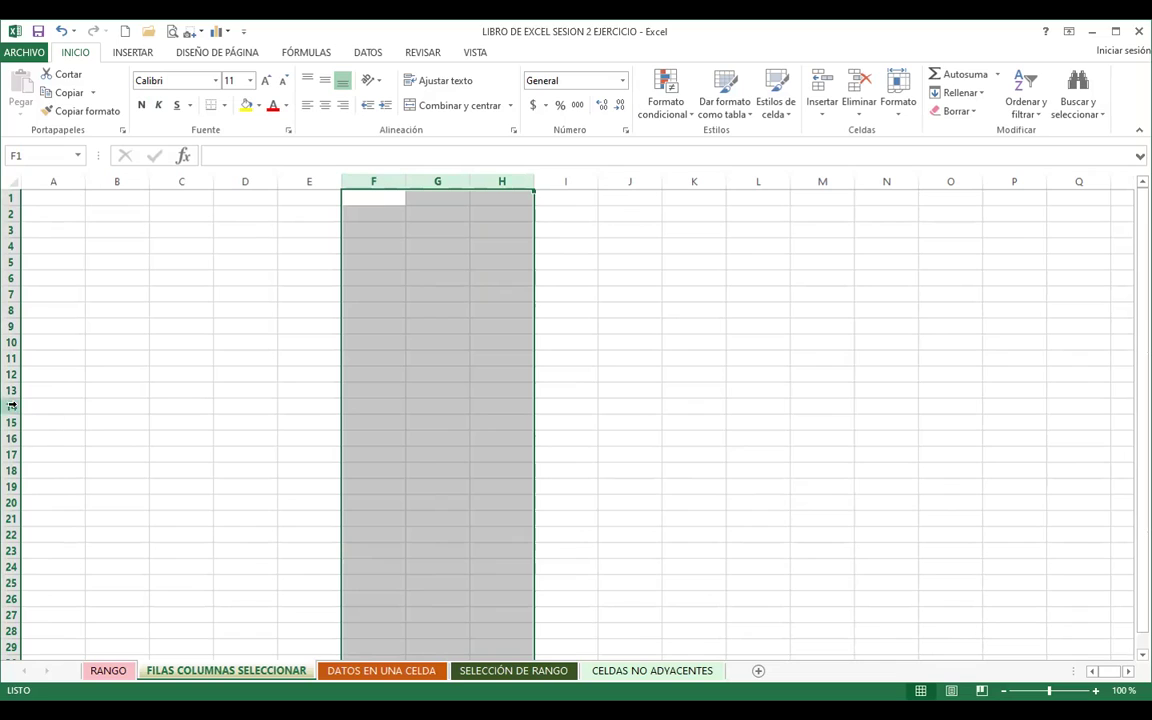
# Add rows 10–15 to the F:H selection, then click E7 to keep one cell selected.
pyautogui.keyDown('ctrl'); pyautogui.click(10, 342); pyautogui.keyUp('ctrl')
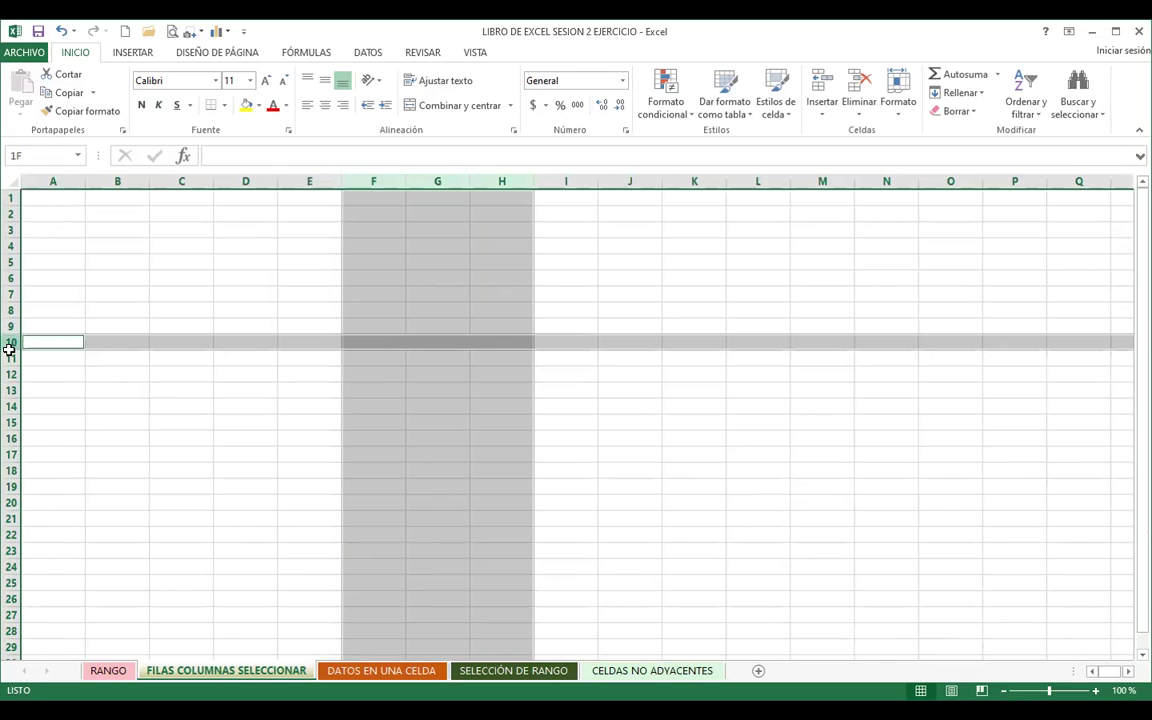
pyautogui.moveTo(9, 348); pyautogui.dragTo(9, 422)
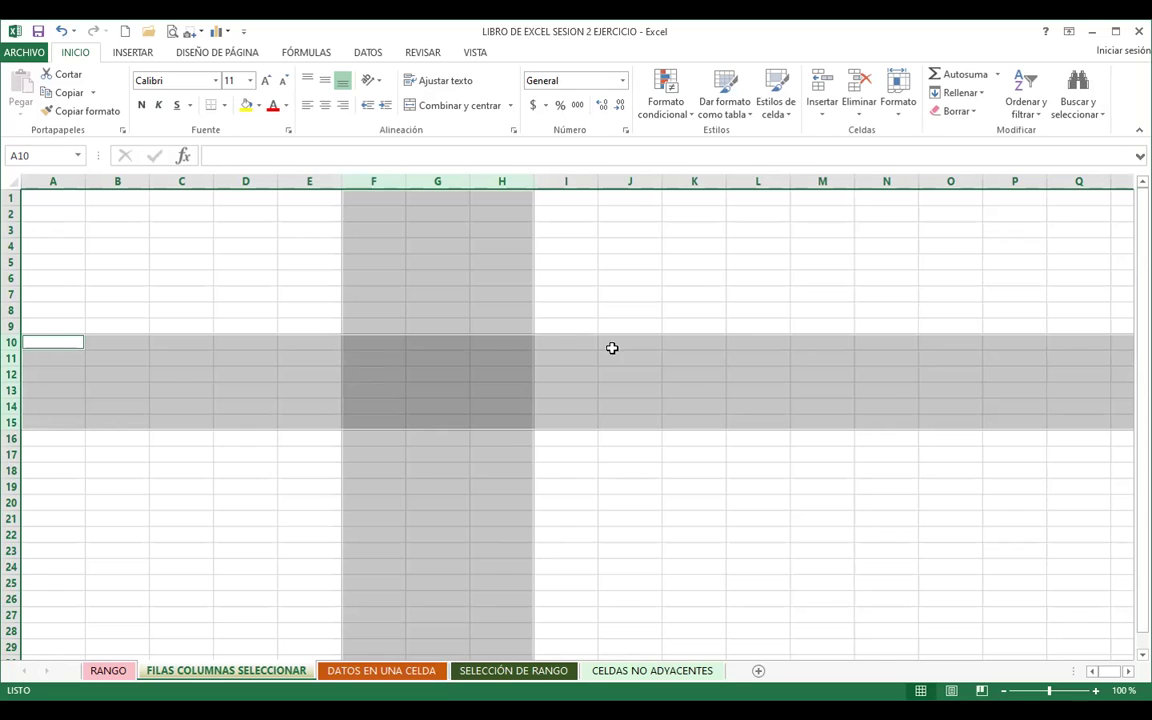
pyautogui.click(292, 293)
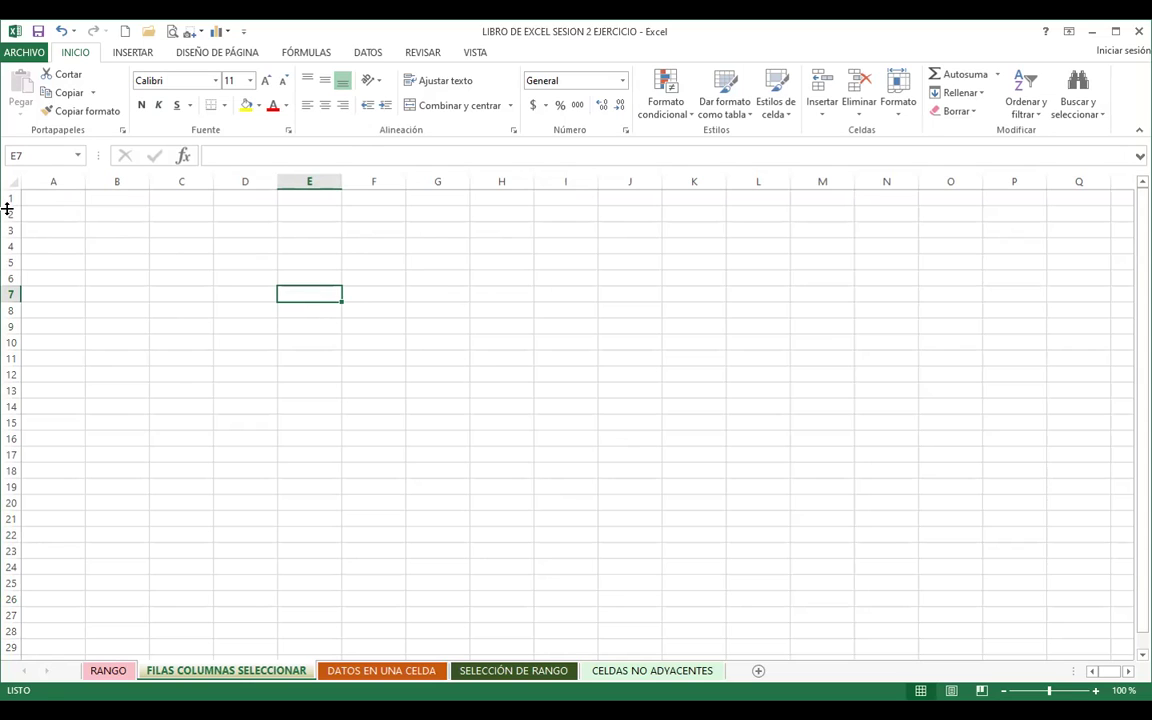
# Select the whole sheet, return to G7 and A1, repeat, then select column A with Ctrl+Space.
pyautogui.click(12, 180)
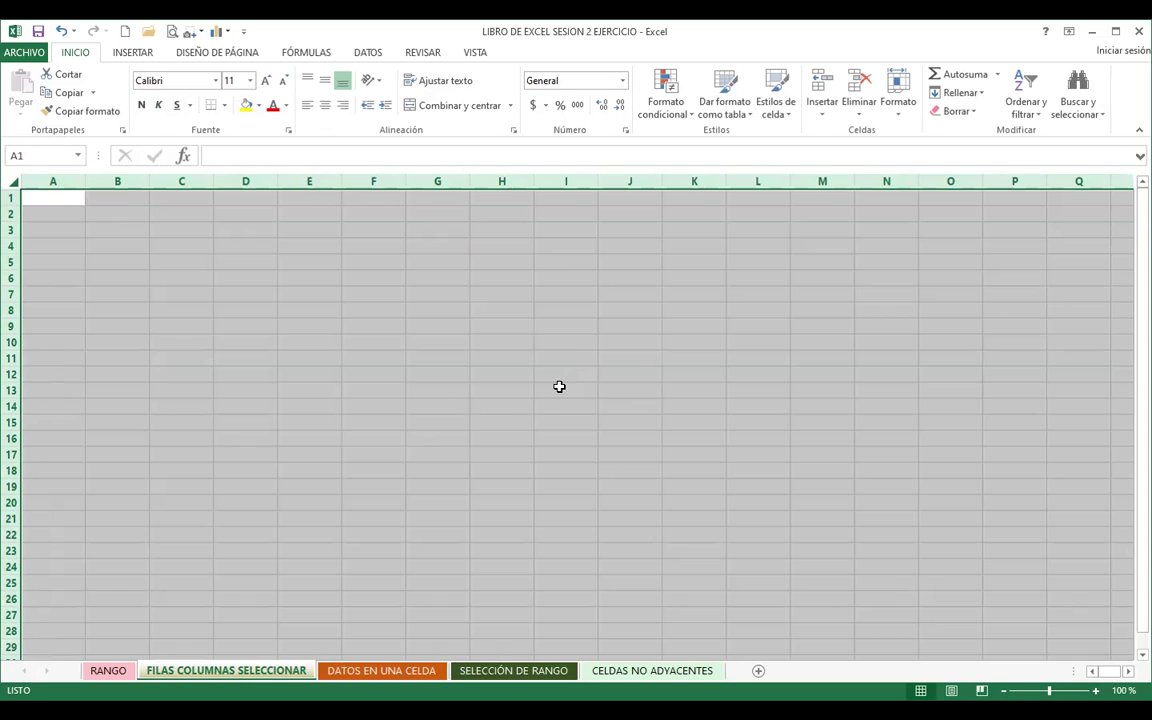
pyautogui.click(440, 296)
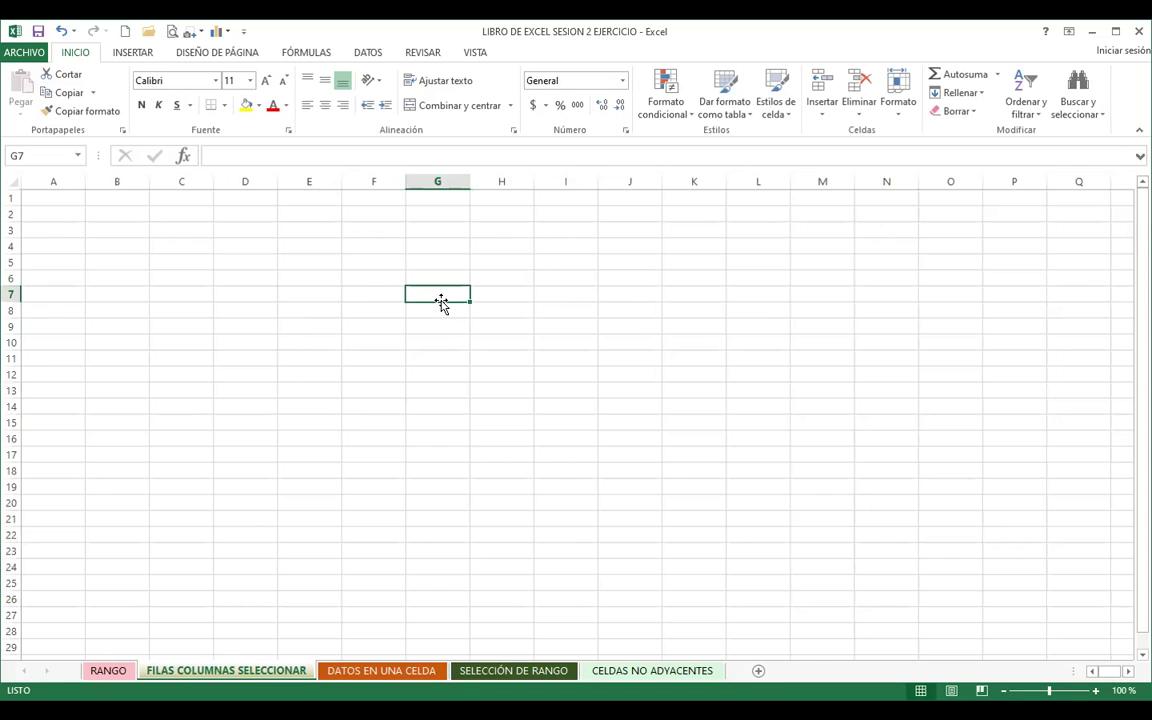
pyautogui.click(64, 200)
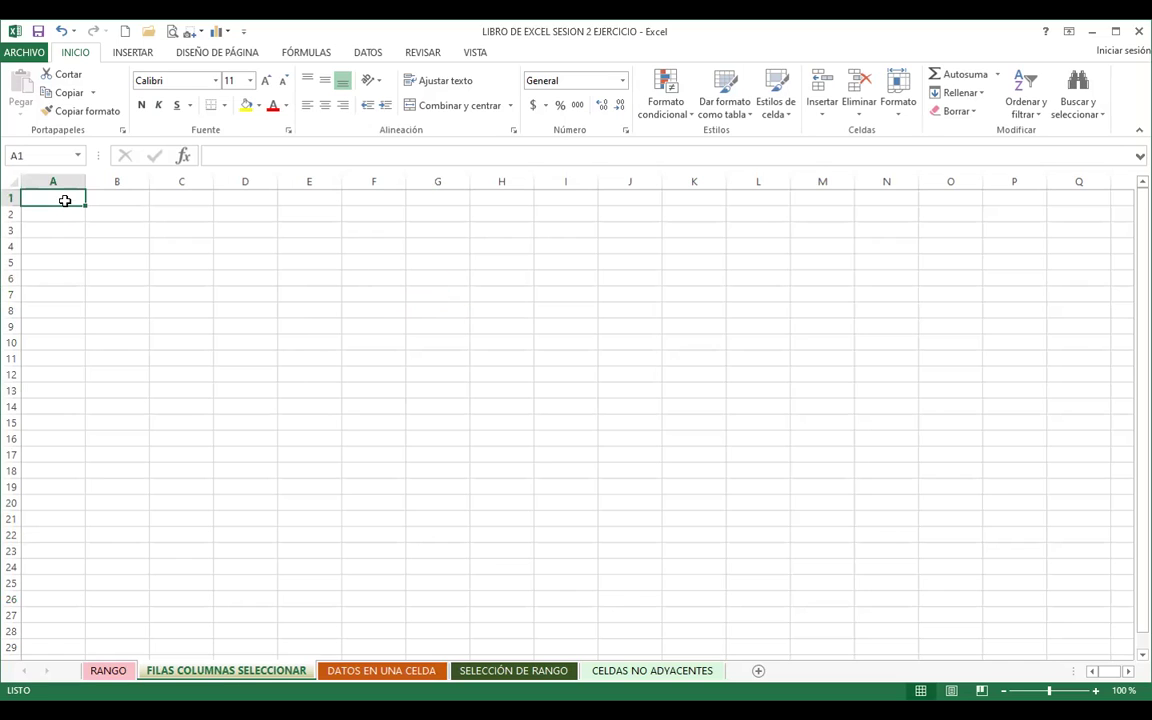
pyautogui.hotkey('ctrl', 'e')
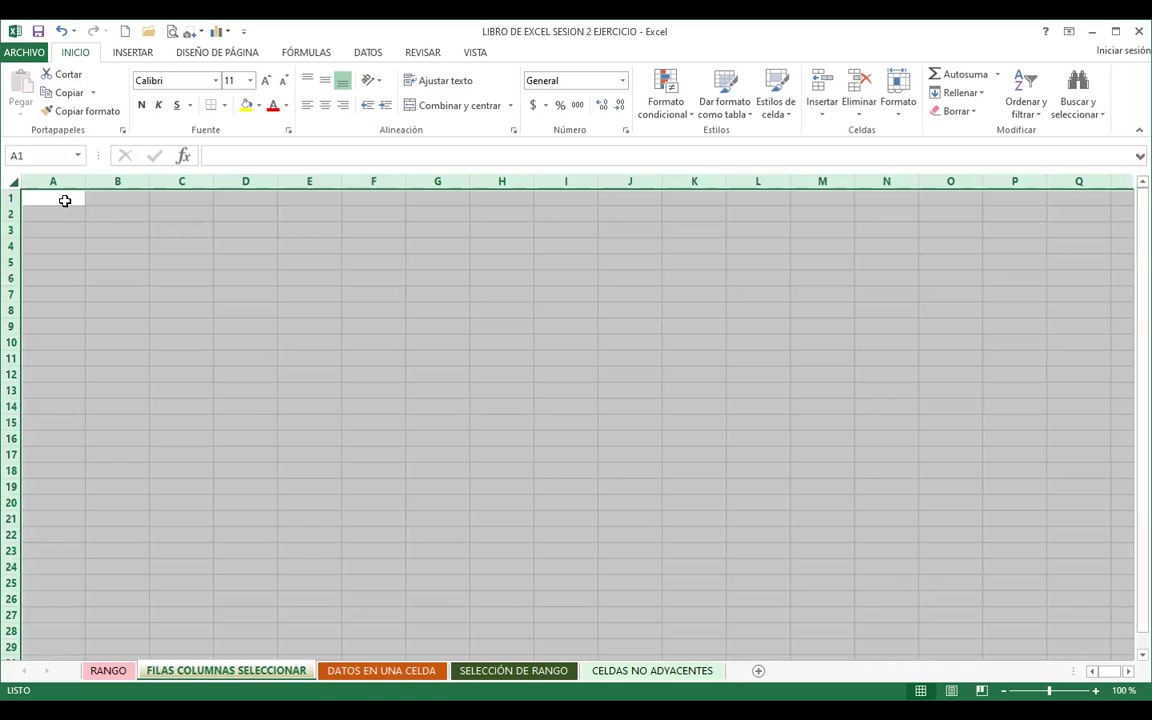
pyautogui.click(64, 201)
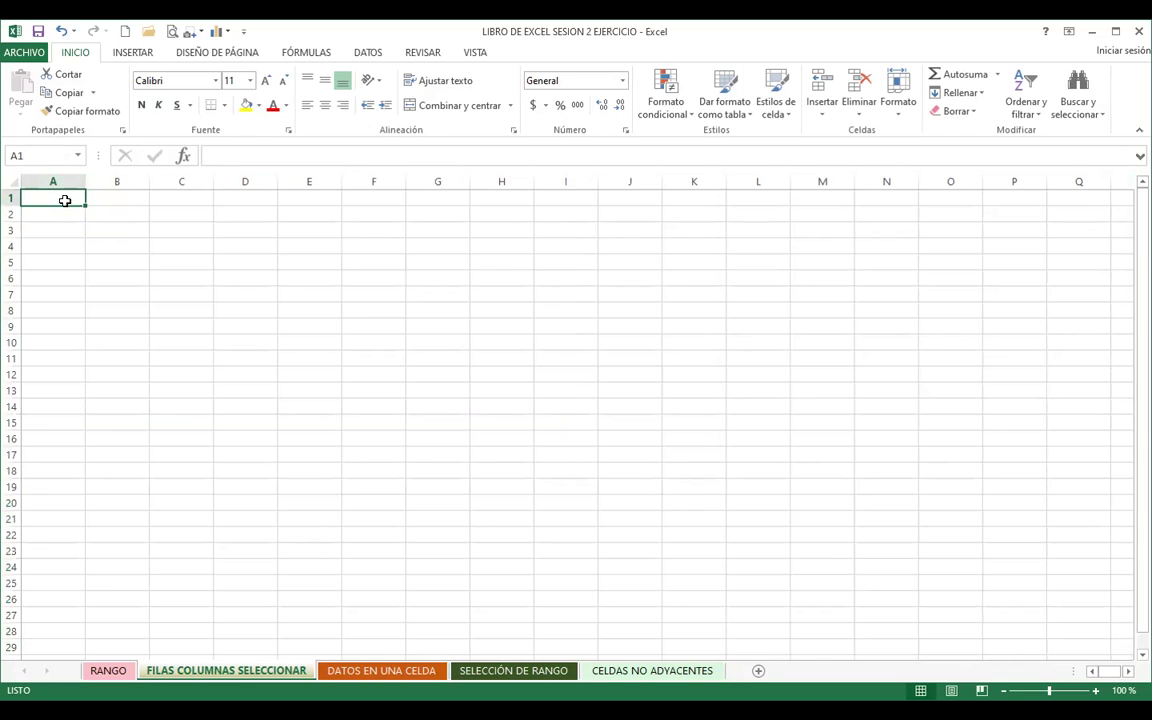
pyautogui.moveTo(64, 201); pyautogui.dragTo(64, 214)
pyautogui.click(64, 201)
pyautogui.hotkey('ctrl', 'space')
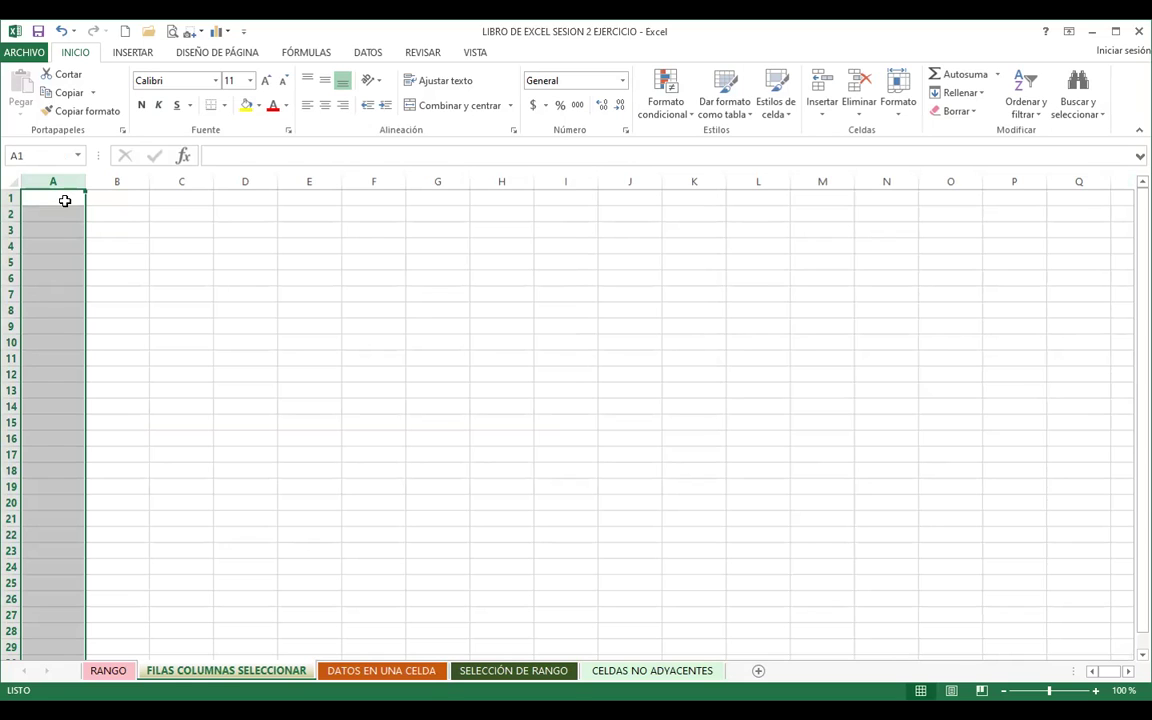
# Alternate between selecting the whole sheet and column A, returning to A1 in between.
pyautogui.hotkey('ctrl', 'a')
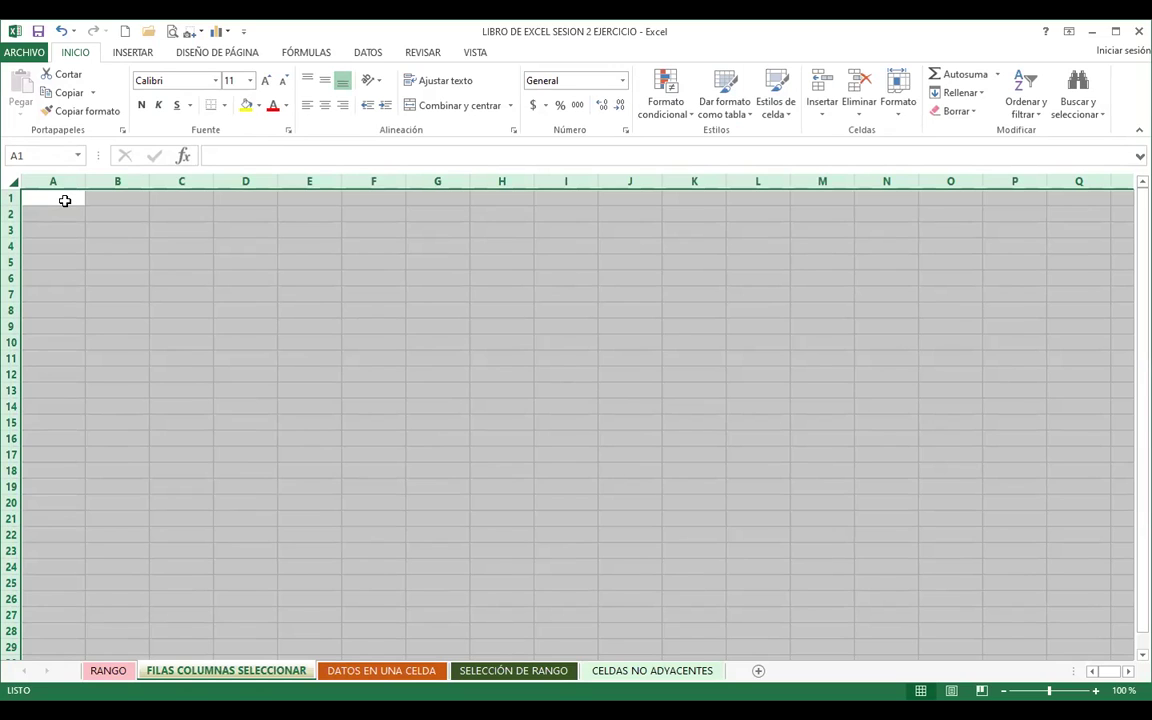
pyautogui.click(64, 201)
pyautogui.hotkey('ctrl', 'space')
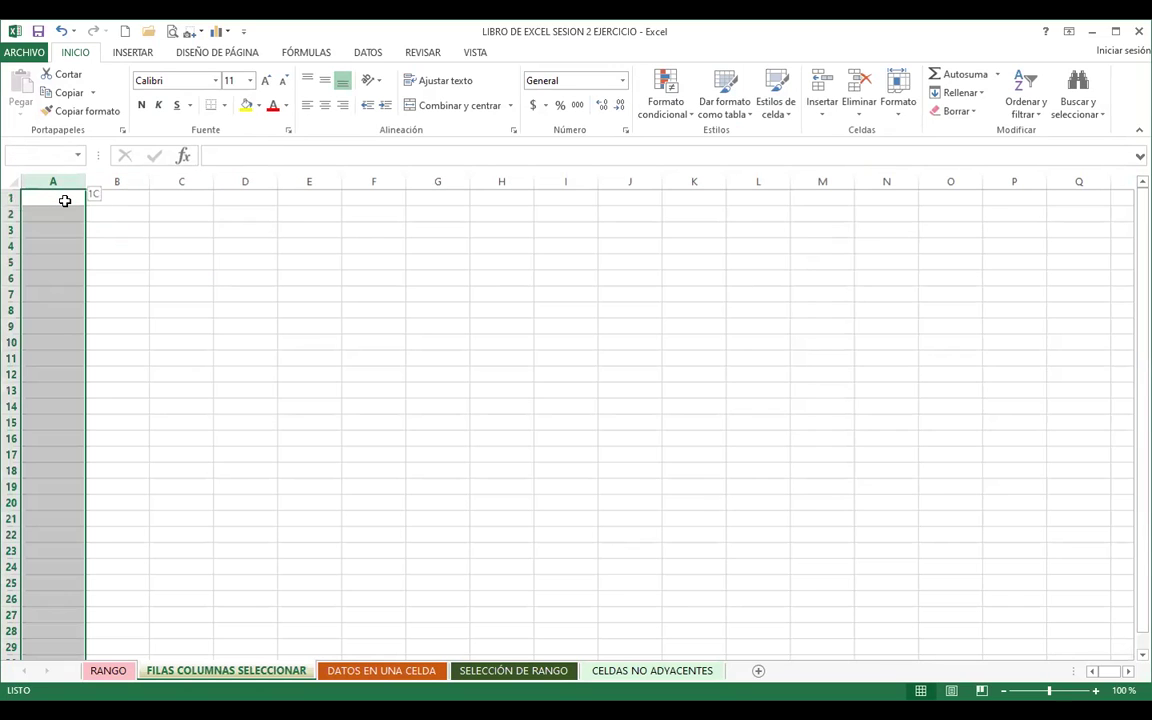
pyautogui.hotkey('ctrl', 'a')
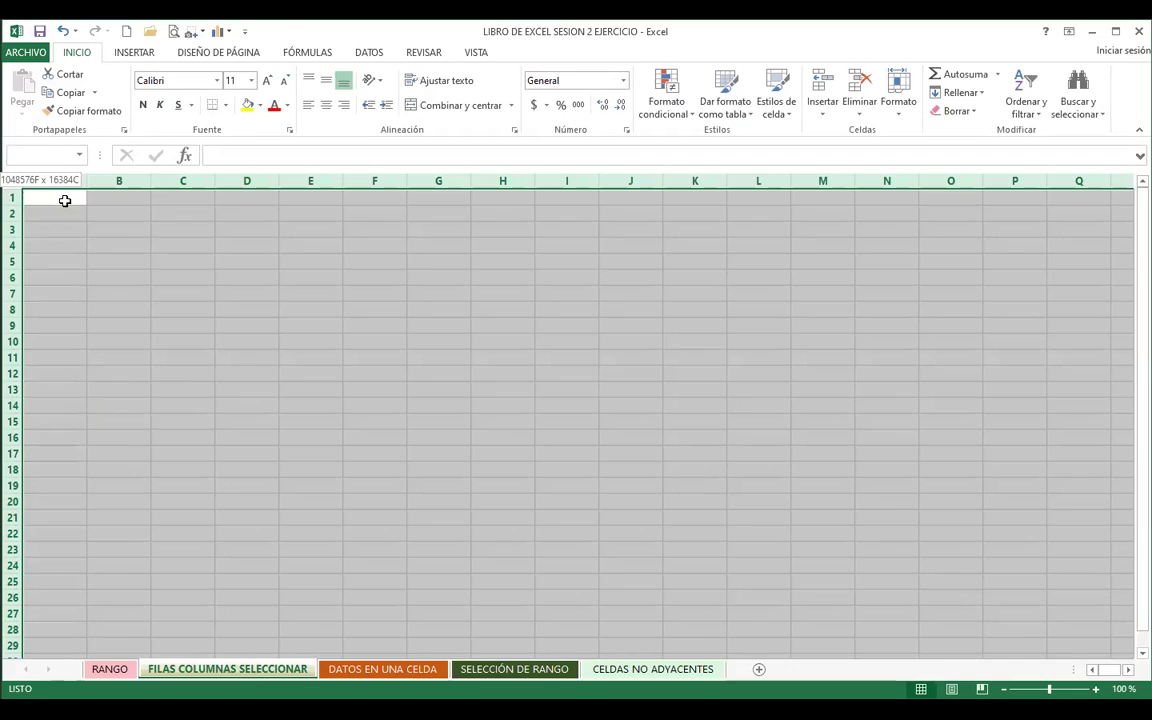
pyautogui.click(64, 201)
pyautogui.hotkey('ctrl', 'space')
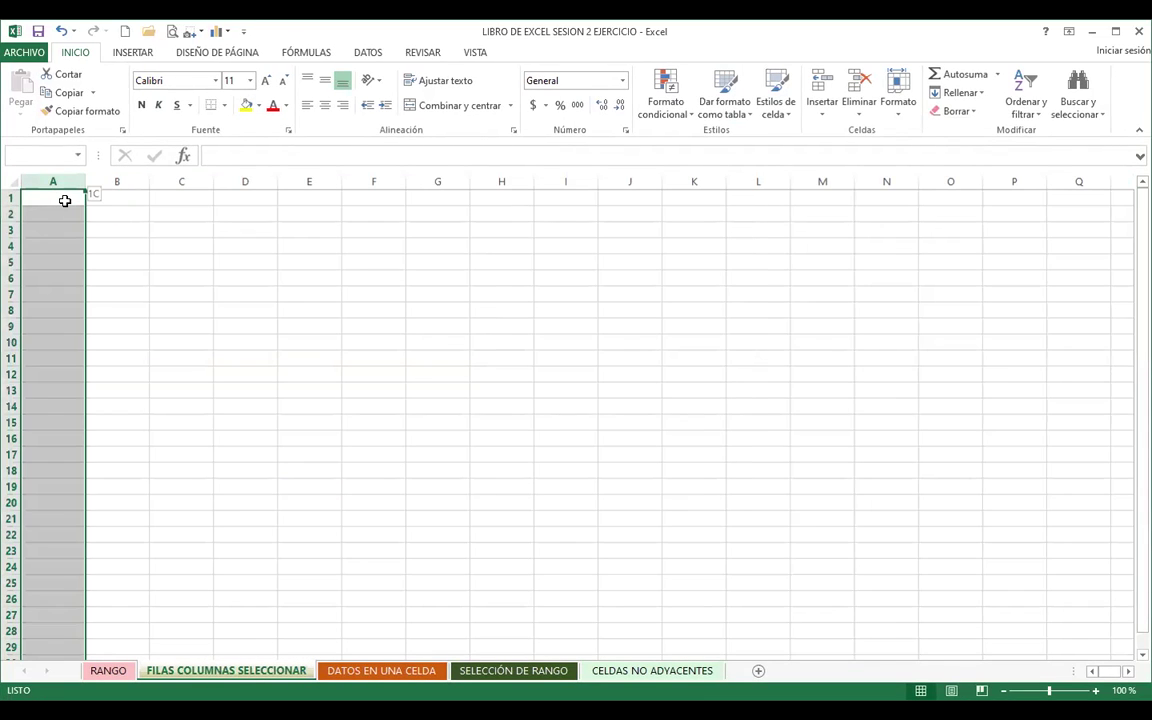
# Jump to column XFD and back, reselect column A and the sheet, ending on A1 alone.
pyautogui.hotkey('ctrl', 'Right')
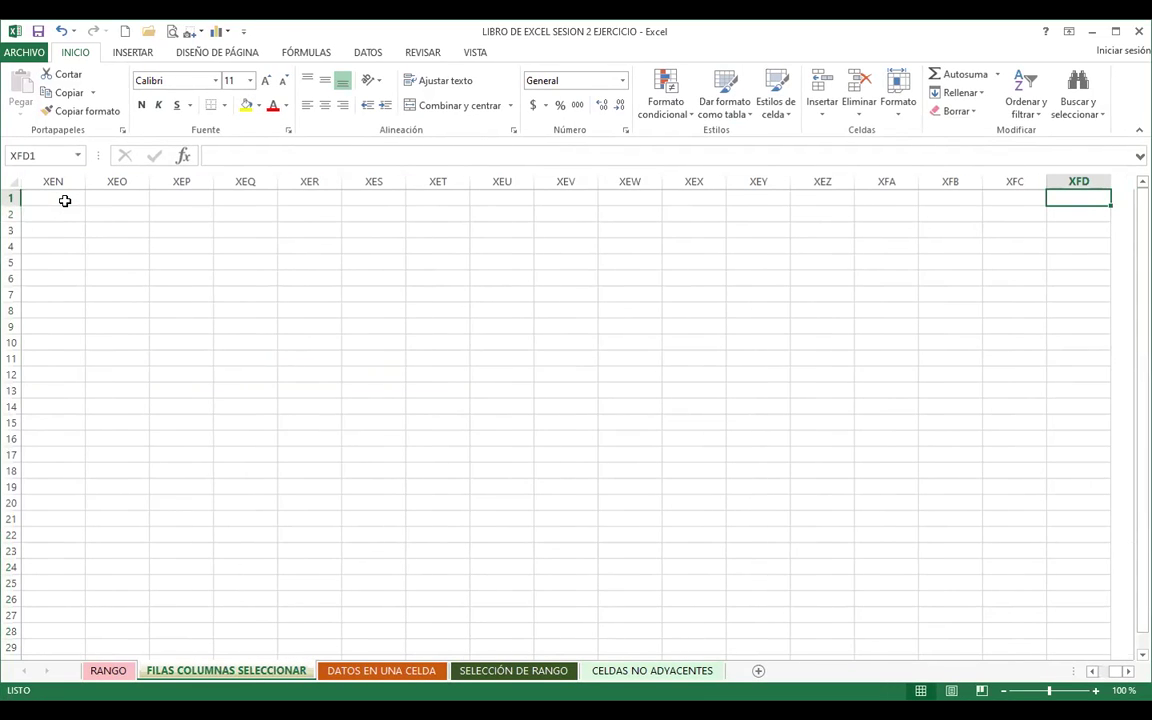
pyautogui.hotkey('ctrl', 'Left')
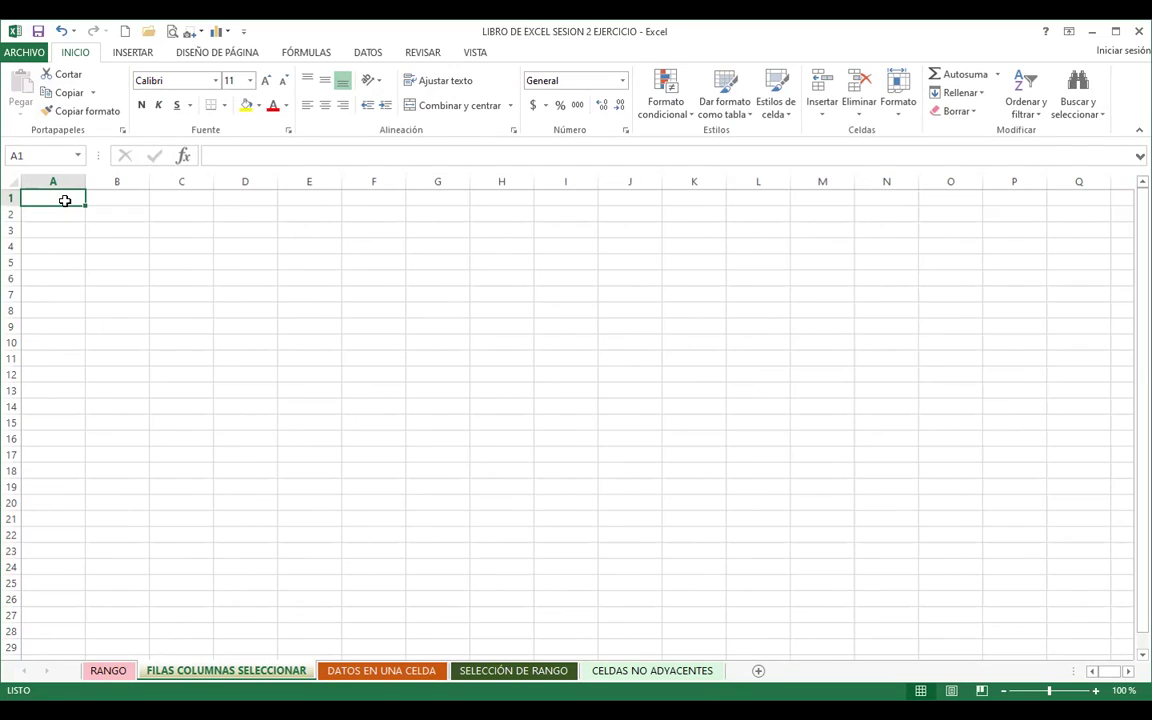
pyautogui.hotkey('ctrl', 'shift', 'Down')
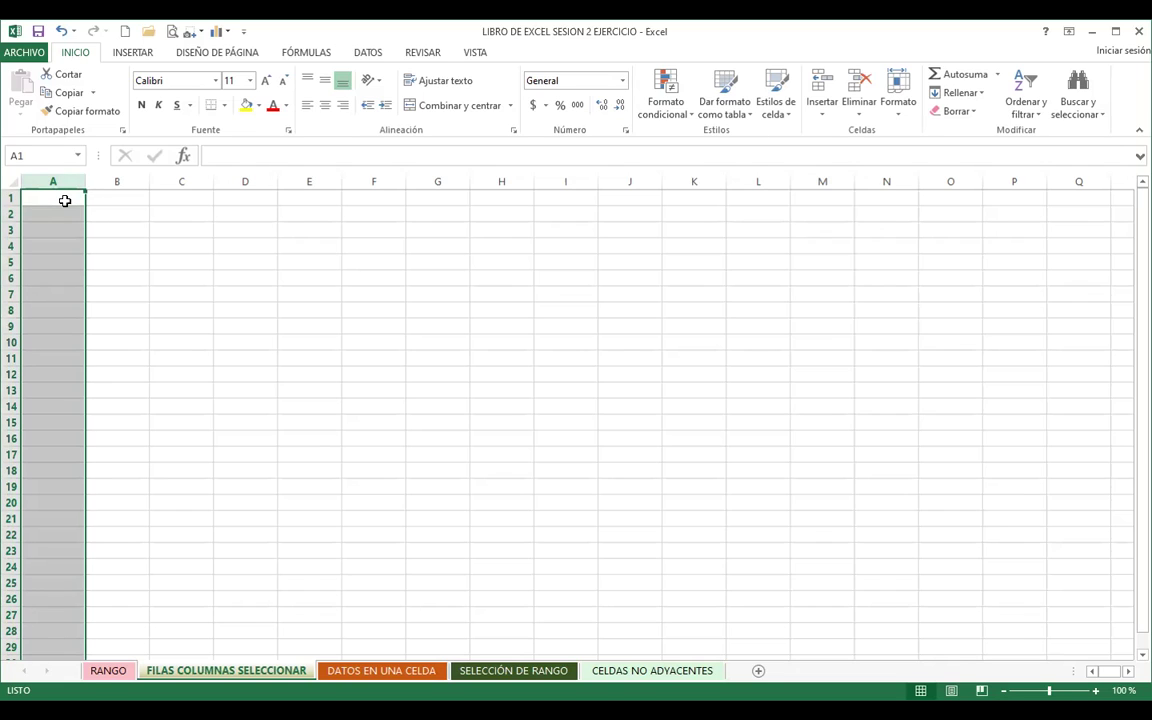
pyautogui.hotkey('ctrl', 'shift', 'Right')
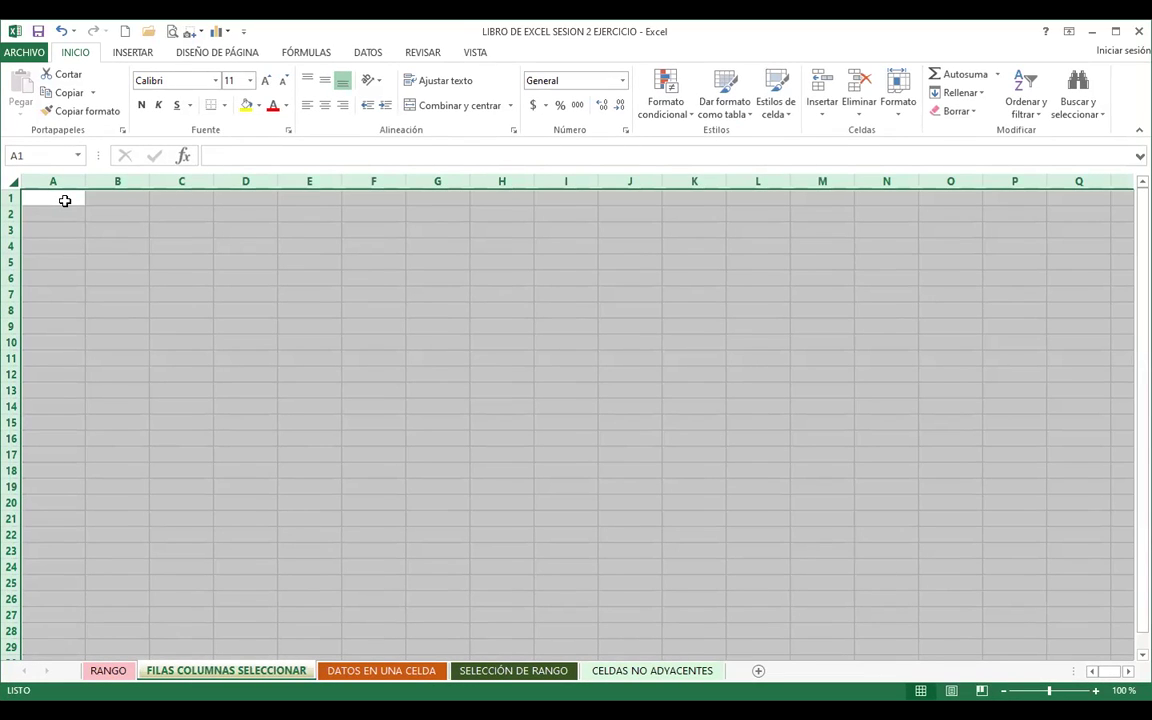
pyautogui.click(64, 201)
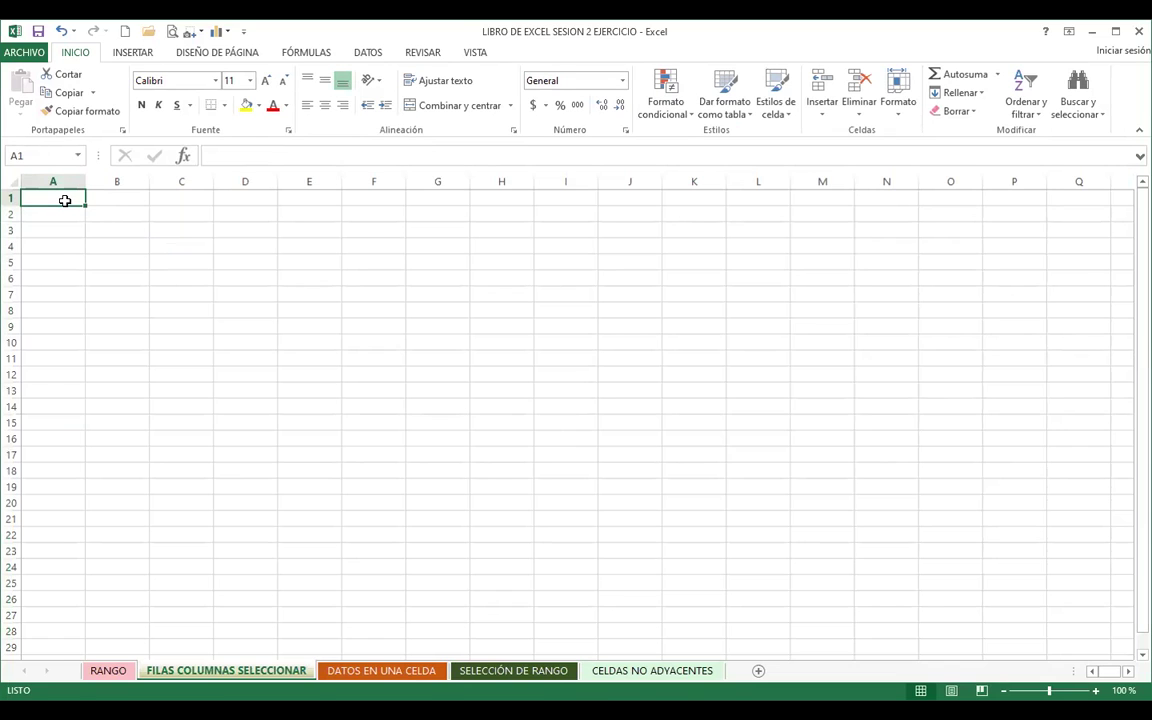
pyautogui.hotkey('ctrl', 'e')
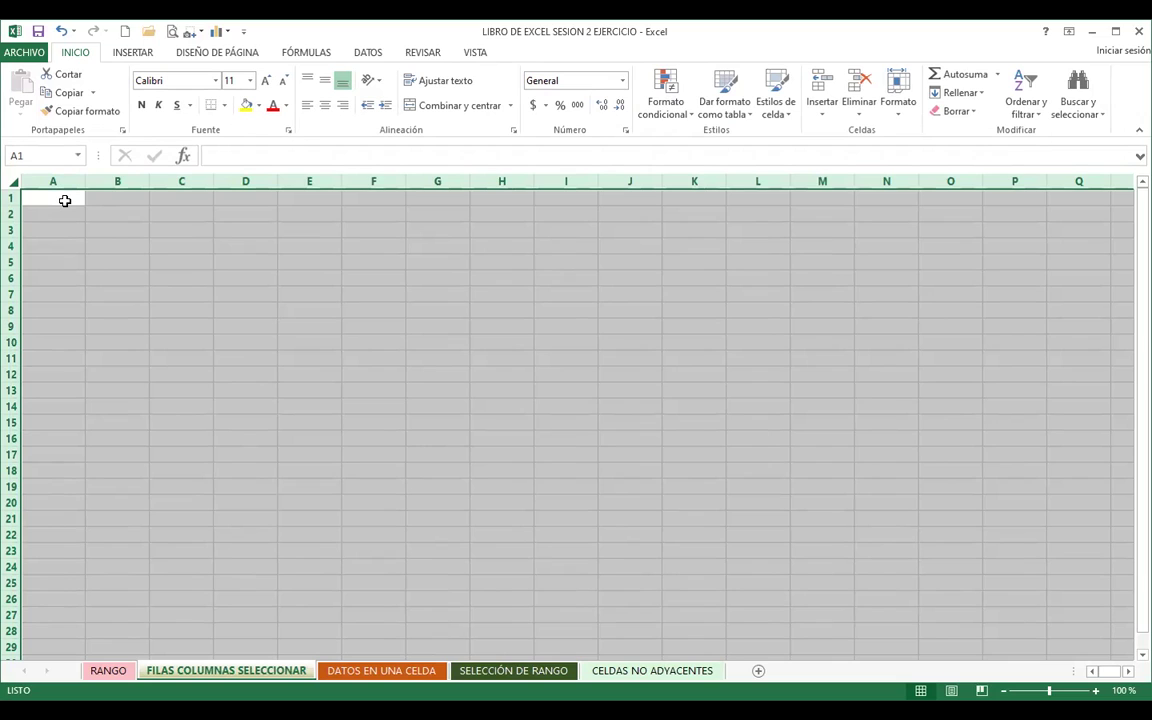
pyautogui.click(64, 201)
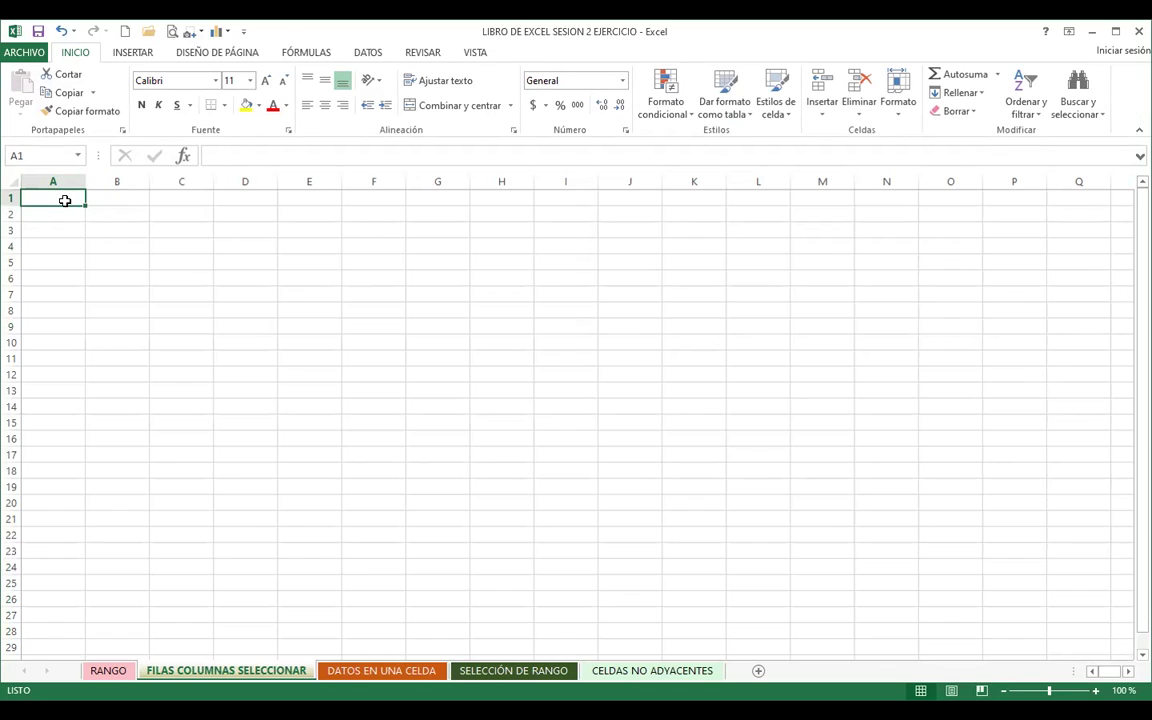
# Select the entire worksheet twice, returning to A1 in between, then leave only cell F8 selected.
pyautogui.click(8, 176)
pyautogui.click(40, 193)
pyautogui.hotkey('ctrl', 'e')
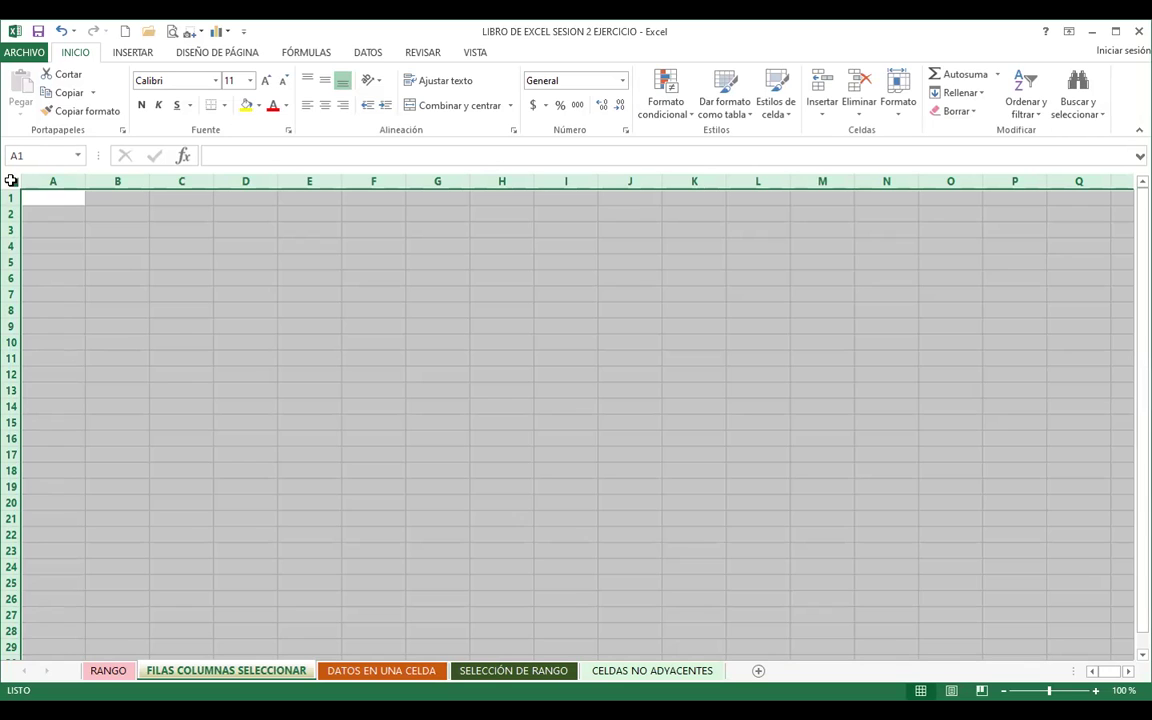
pyautogui.click(346, 311)
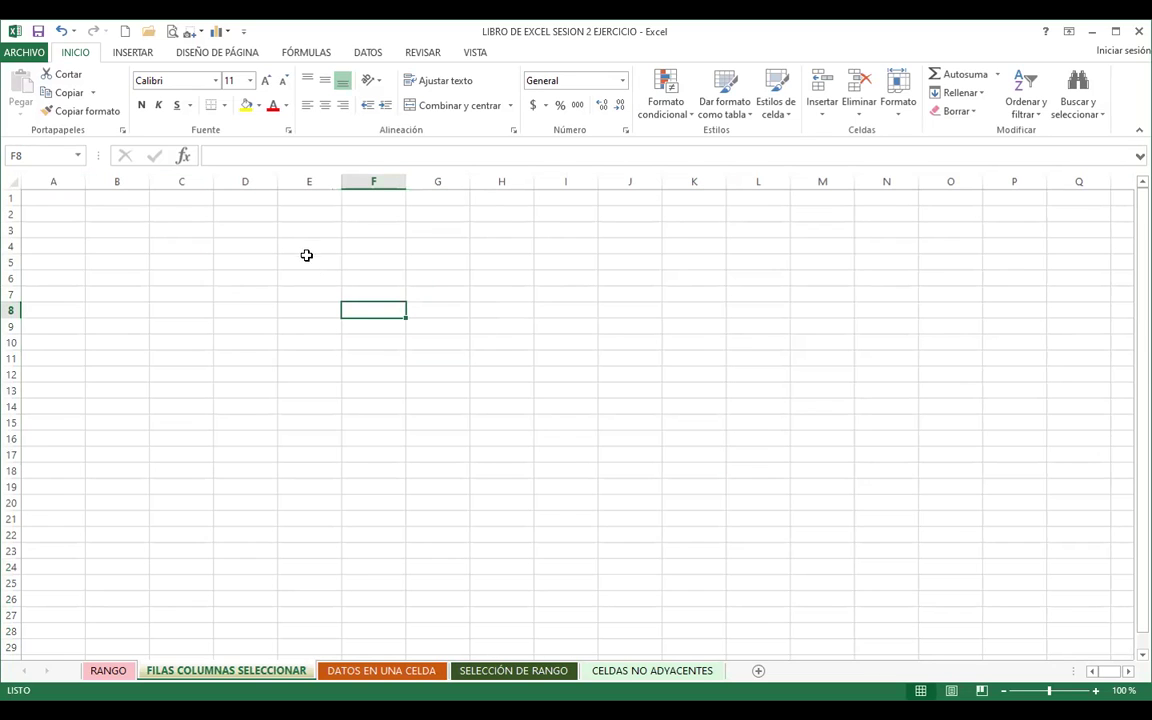
# Select C2, view the sales table on SELECCIÓN DE RANGO, then move to DATOS EN UNA CELDA.
pyautogui.click(151, 220)
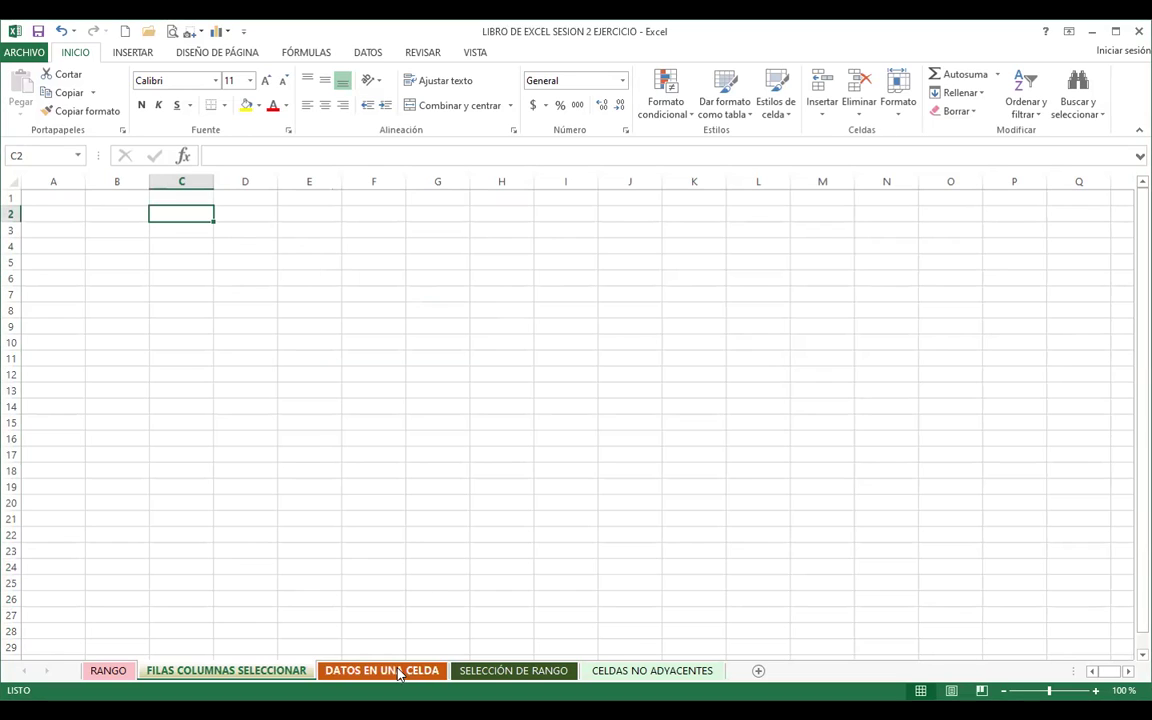
pyautogui.click(505, 670)
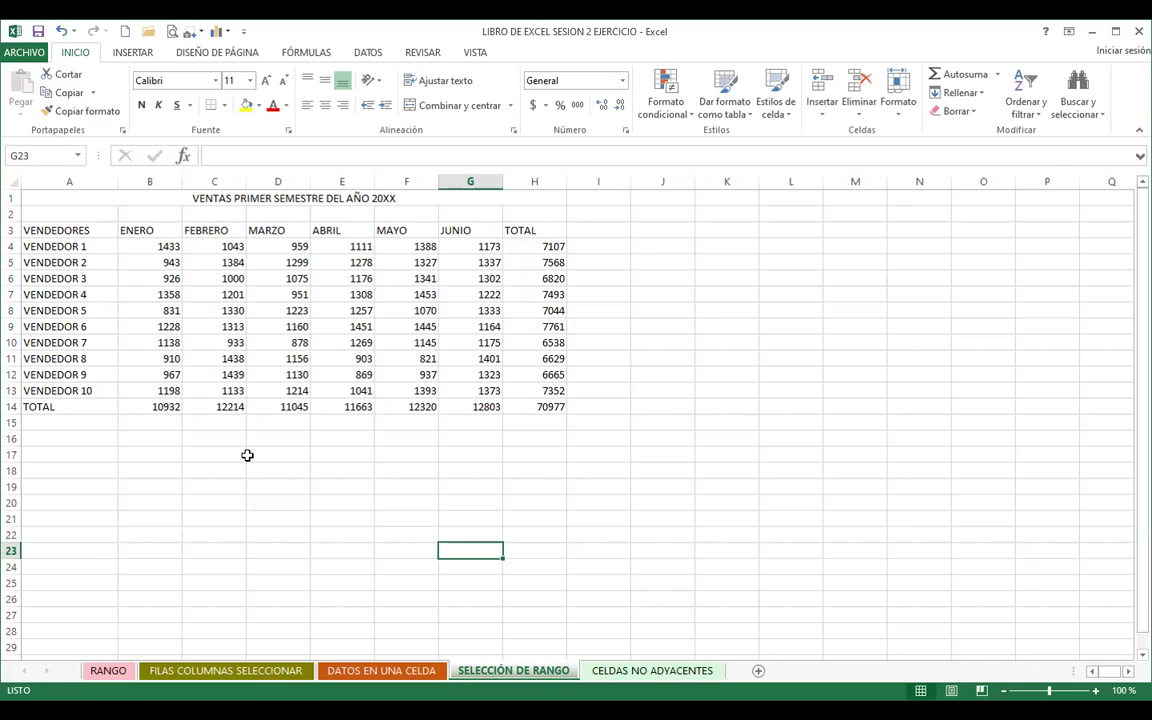
pyautogui.hotkey('ctrl', 'pageup')
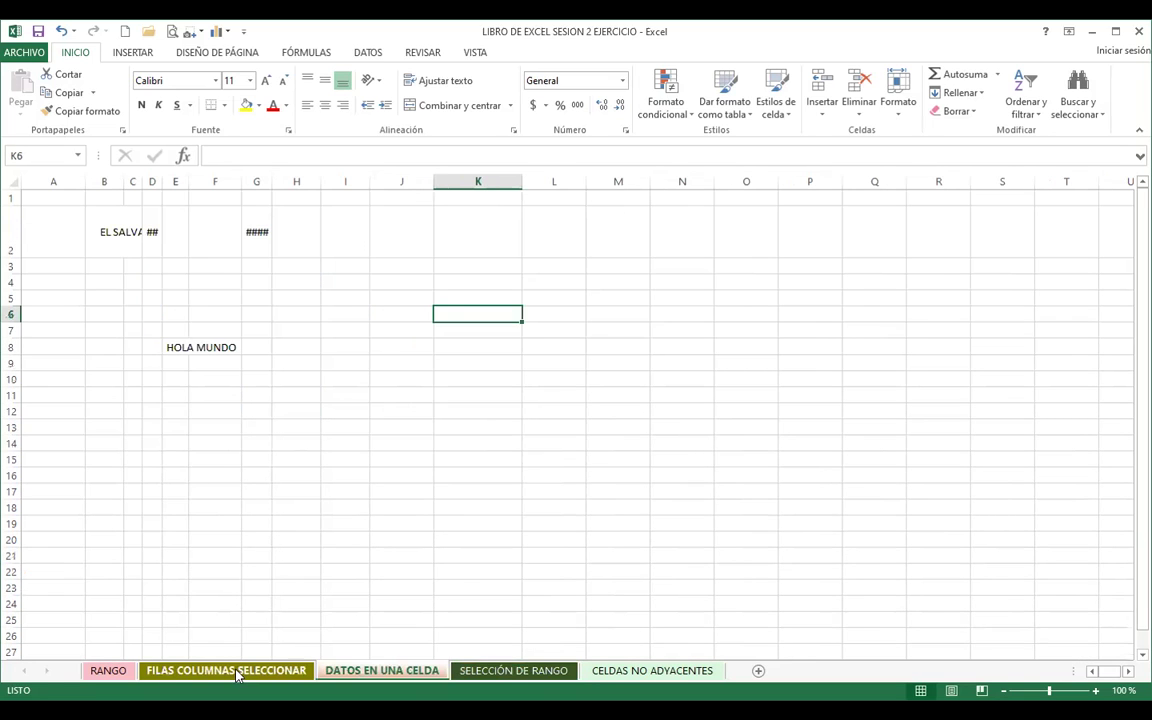
# On FILAS COLUMNAS SELECCIONAR, select column A from A1, extend to the whole sheet, then go to SELECCIÓN DE RANGO.
pyautogui.click(232, 671)
pyautogui.click(53, 197)
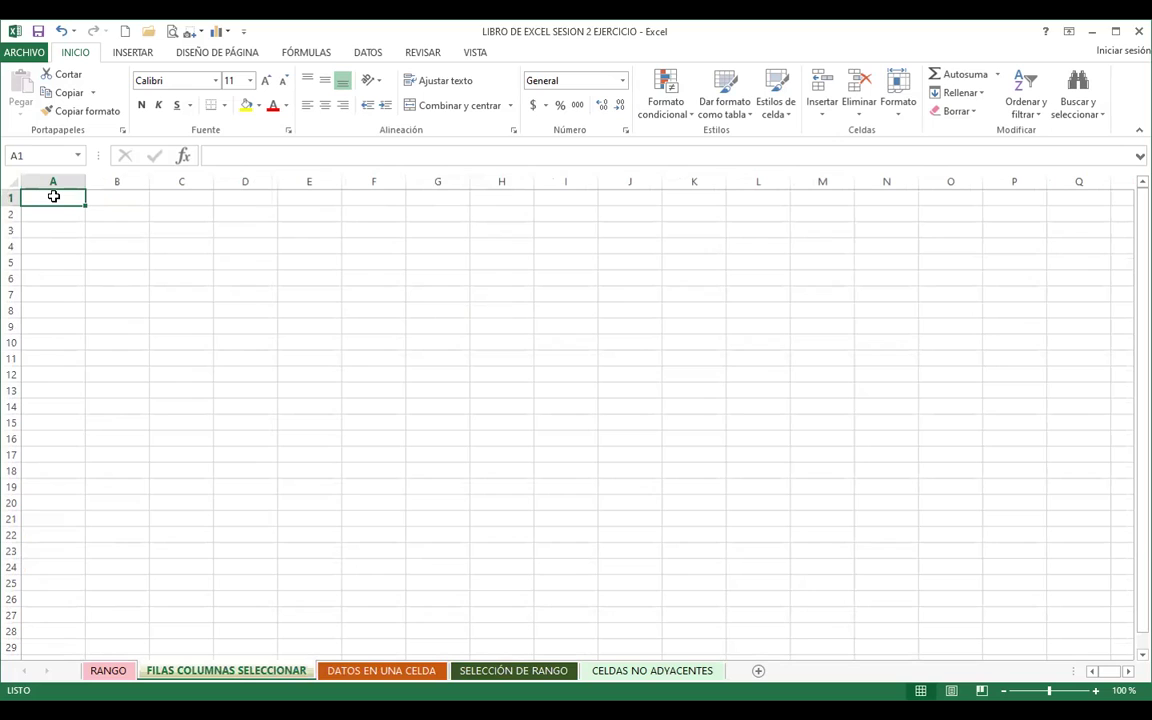
pyautogui.hotkey('ctrl', 'space')
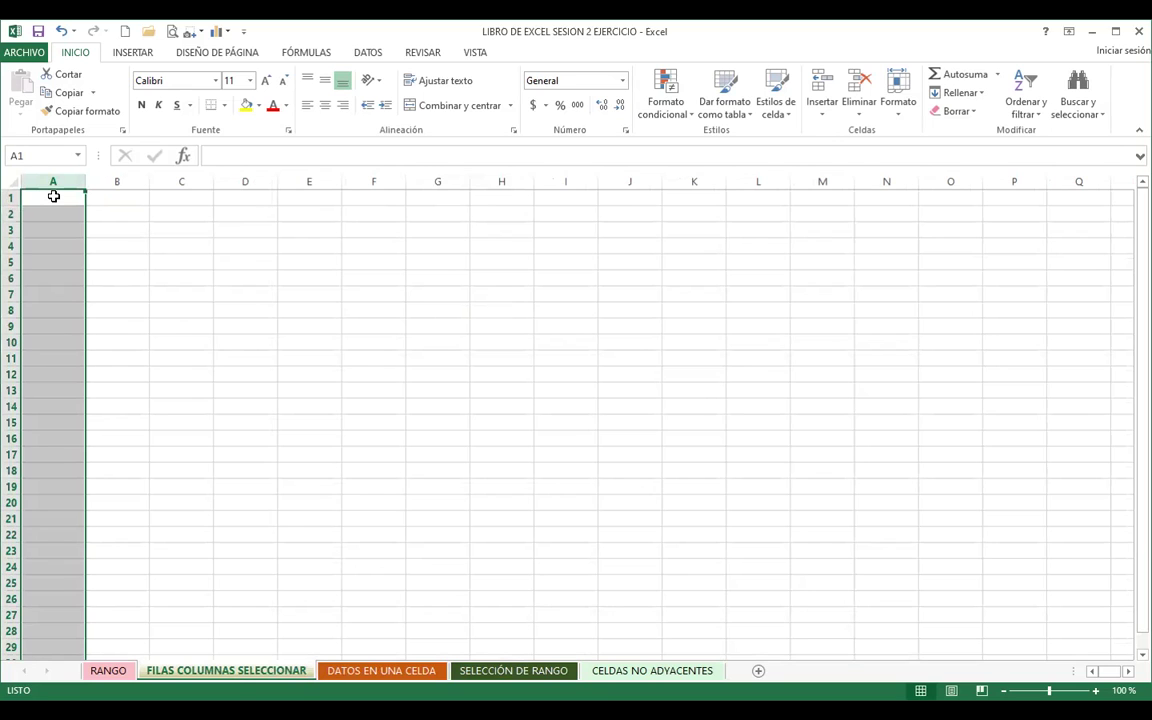
pyautogui.hotkey('ctrl', 'a')
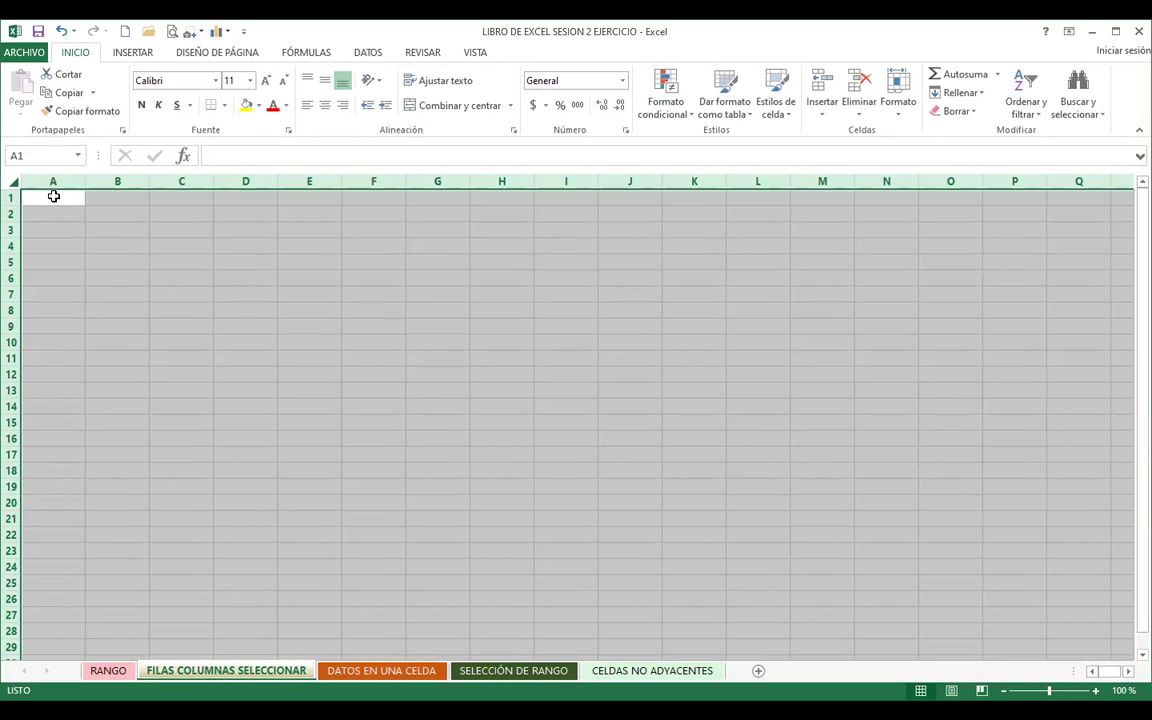
pyautogui.click(525, 670)
# Select the sales table A3:H14 from A3 using Ctrl+Shift+Down and Ctrl+Shift+Right.
pyautogui.click(283, 390)
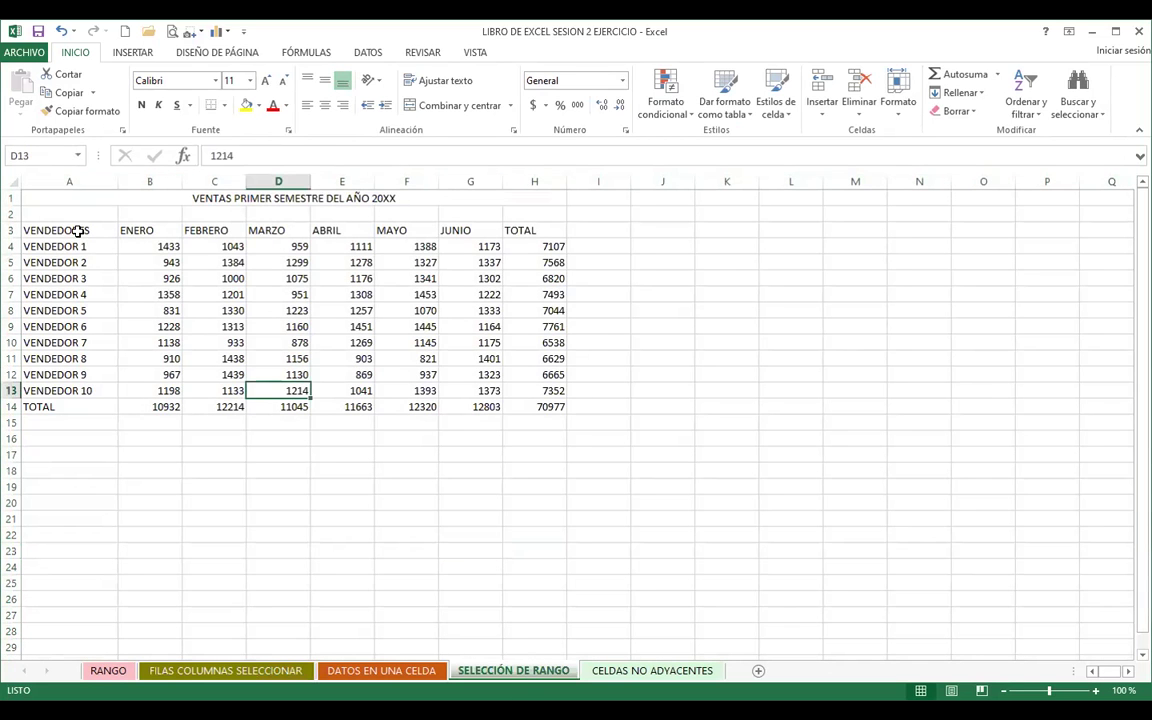
pyautogui.click(77, 231)
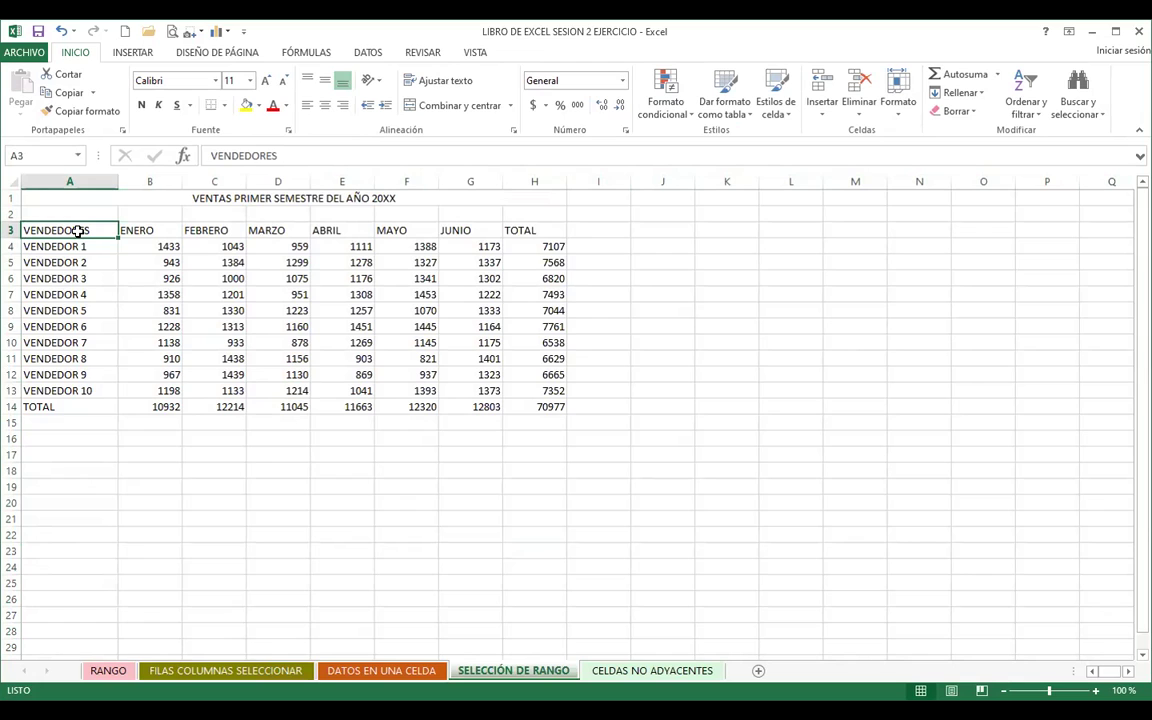
pyautogui.hotkey('ctrl', 'shift', 'Down')
pyautogui.hotkey('ctrl', 'shift', 'Right')
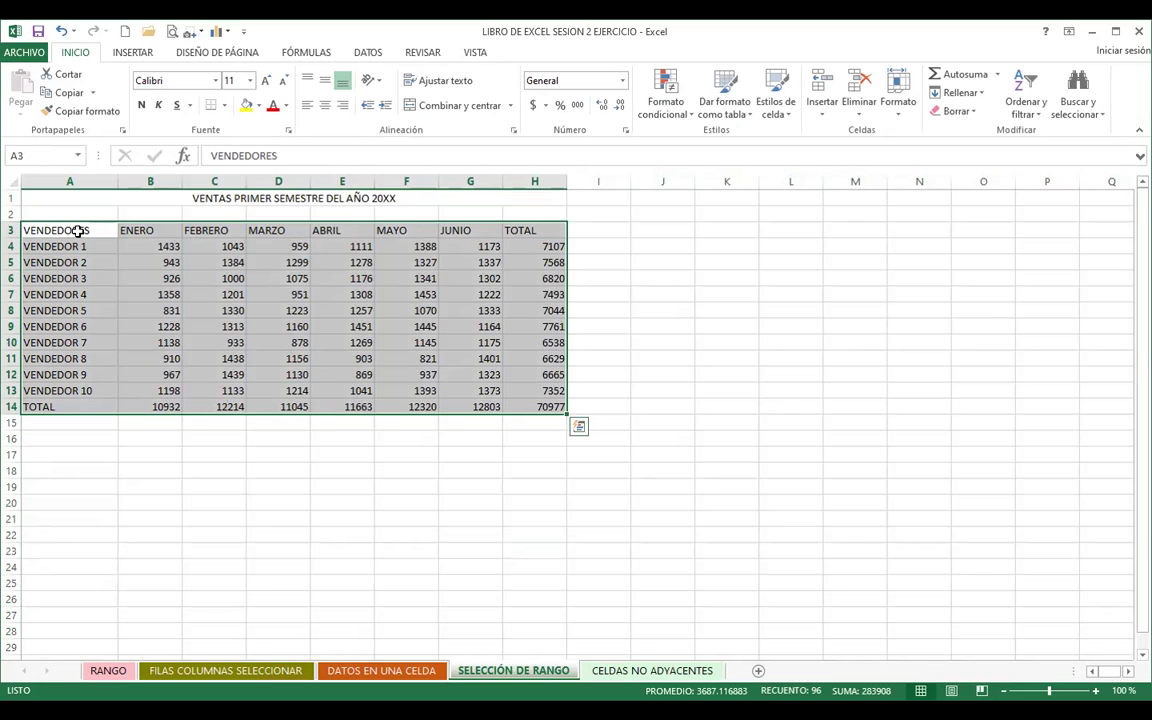
# Reselect A3:H14 by dragging, then once more from A3 with the keyboard shortcuts.
pyautogui.click(919, 360)
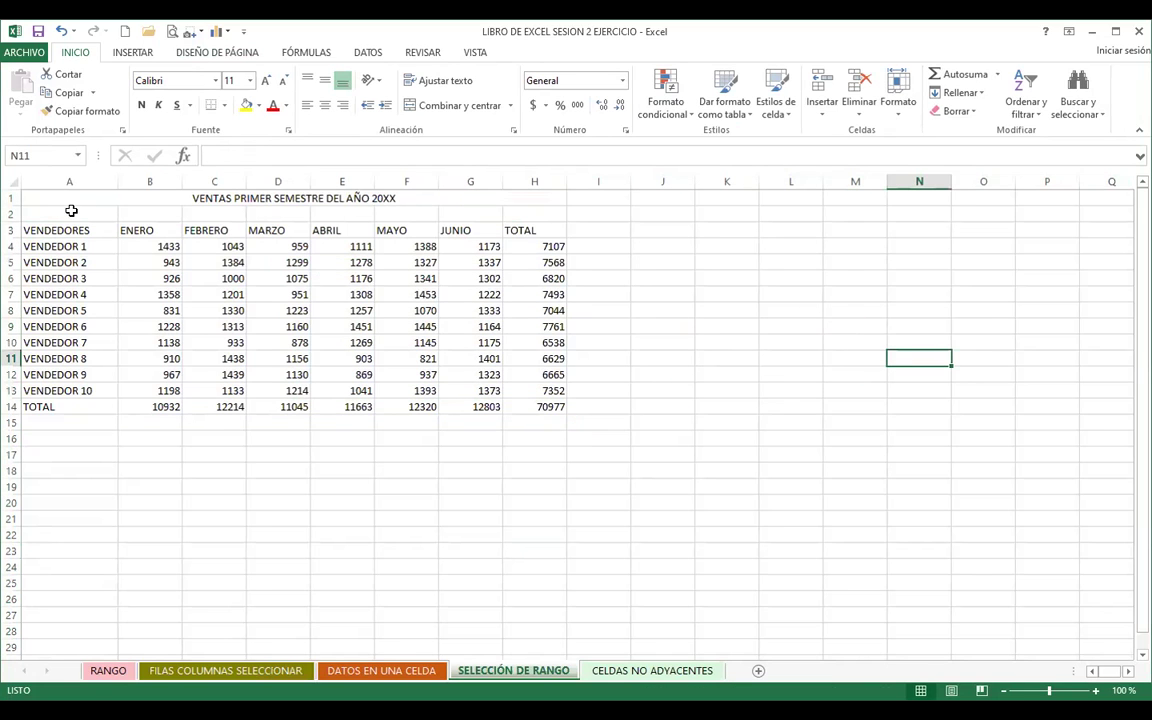
pyautogui.moveTo(63, 229); pyautogui.dragTo(519, 412)
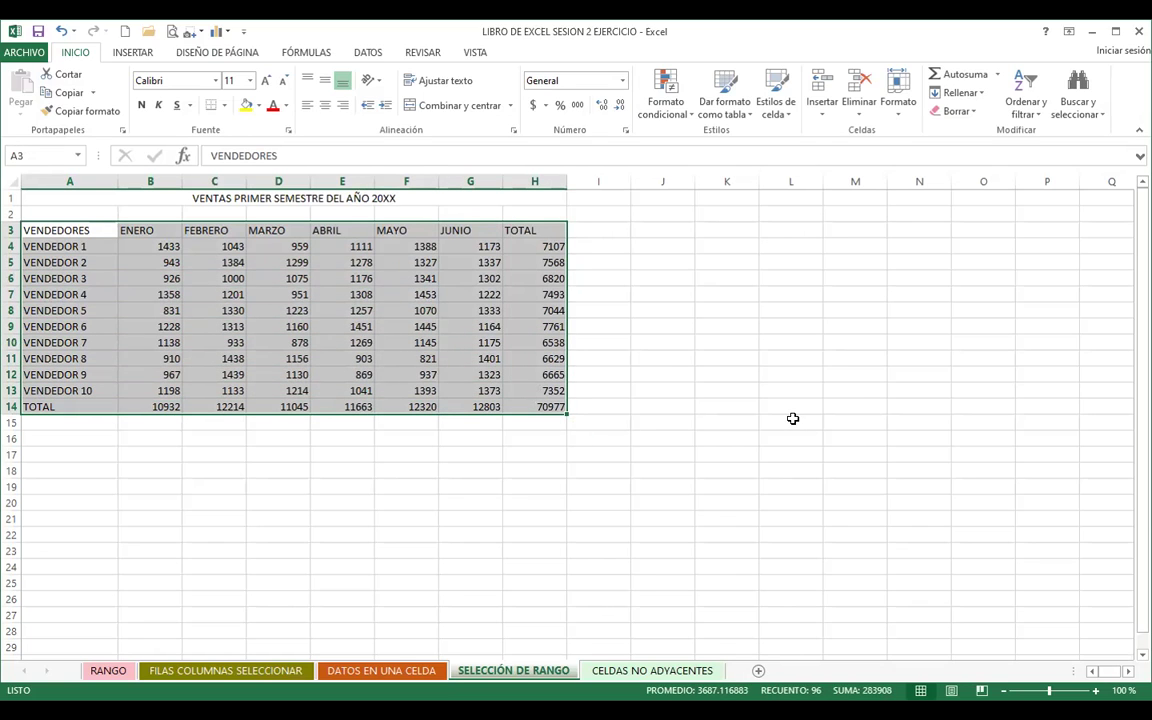
pyautogui.click(792, 420)
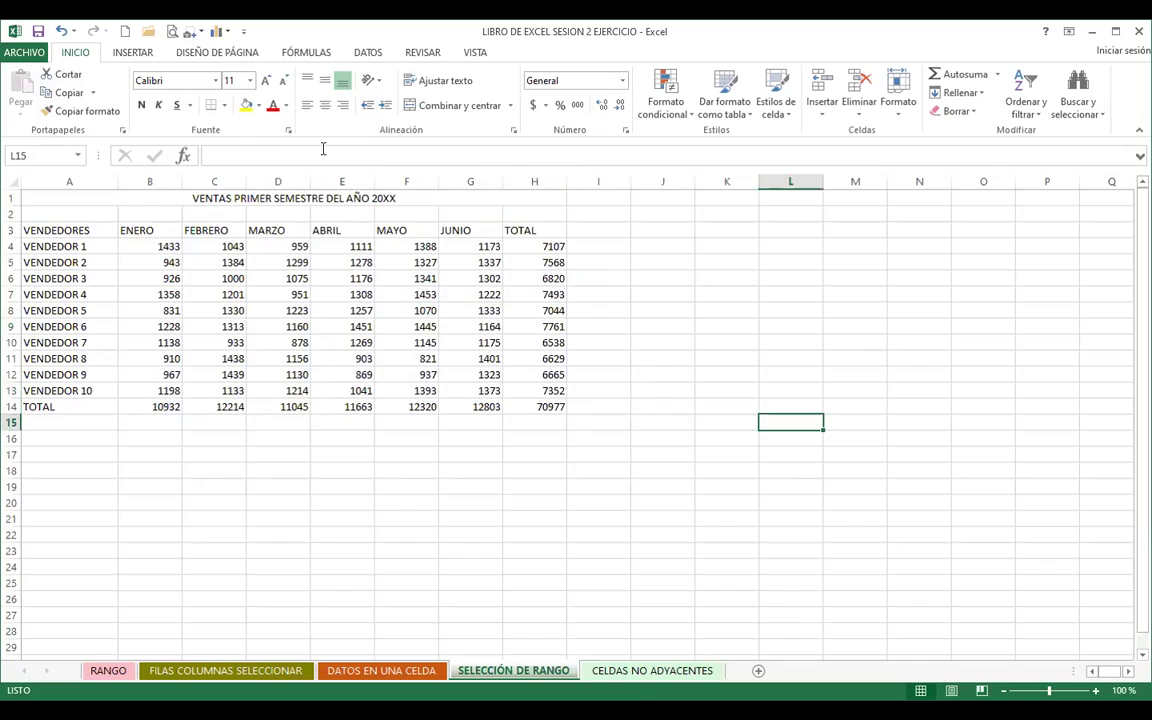
pyautogui.click(54, 227)
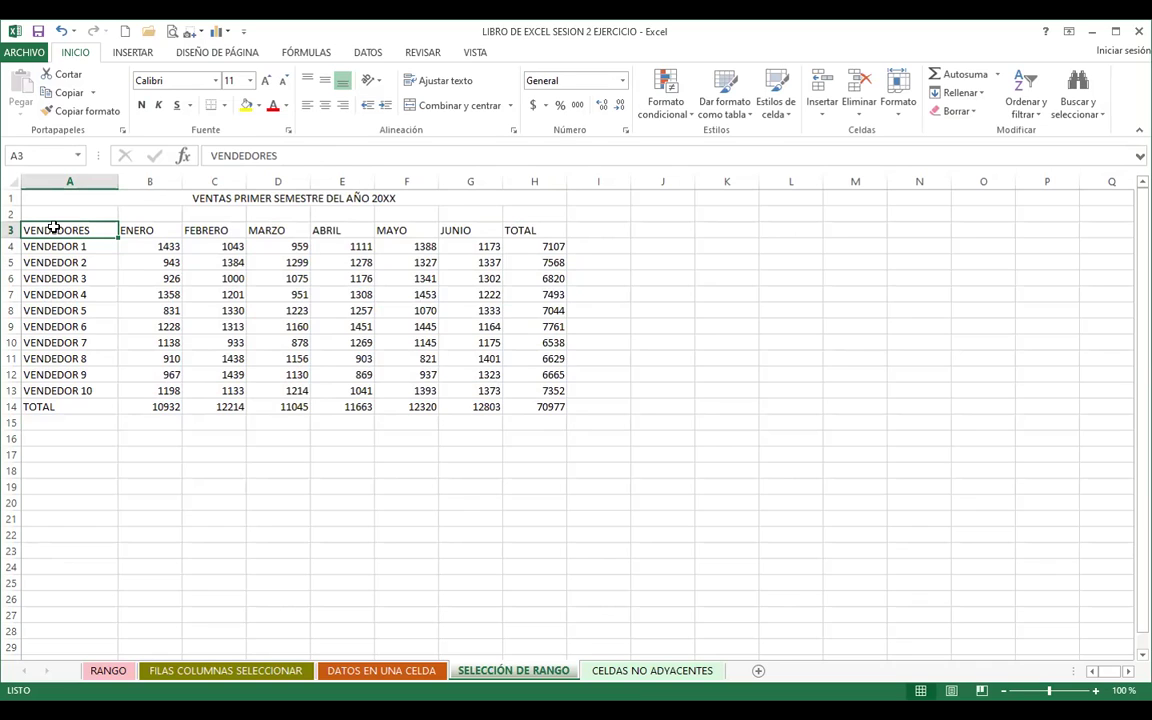
pyautogui.hotkey('ctrl', 'shift', 'Down')
pyautogui.hotkey('ctrl', 'shift', 'Right')
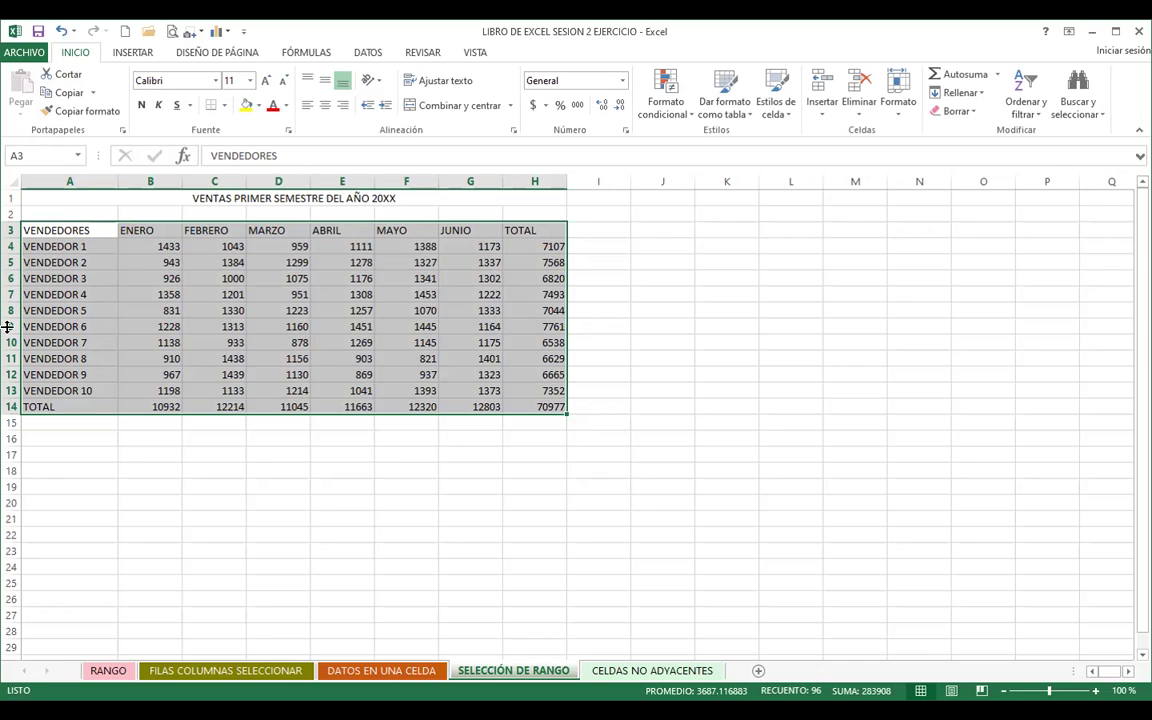
# On DATOS EN UNA CELDA, inspect B2's contents without changes, then select the EL SALVADOR cell C2.
pyautogui.click(274, 449)
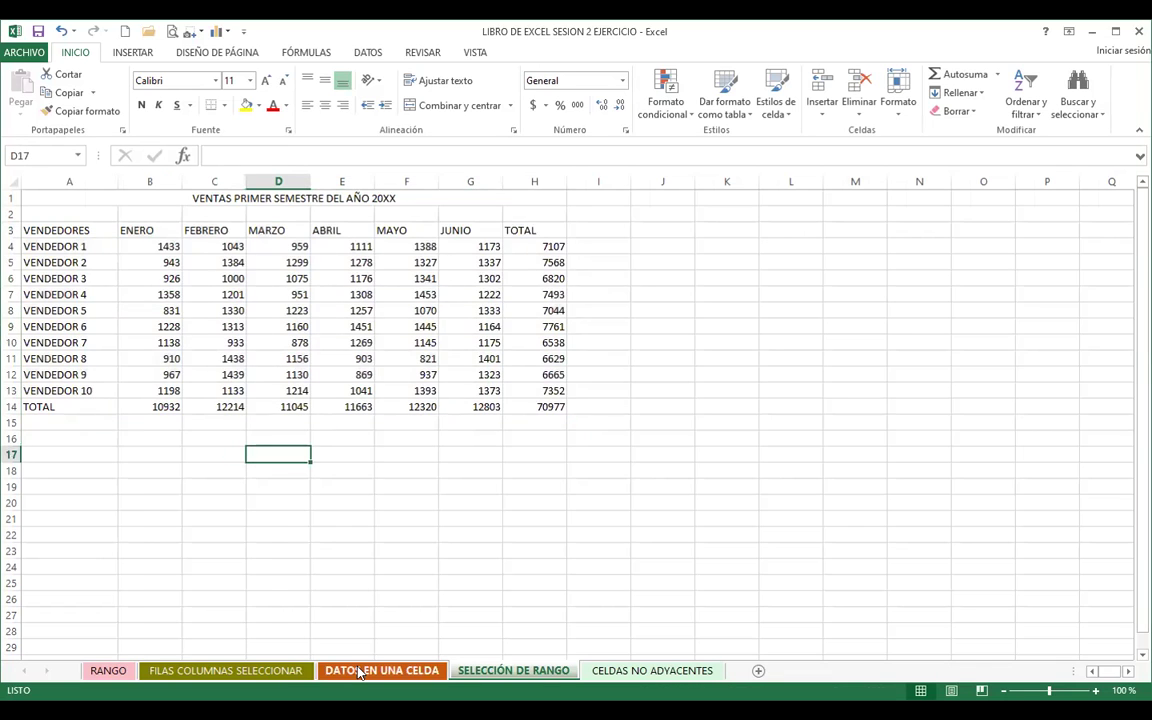
pyautogui.click(363, 669)
pyautogui.click(313, 453)
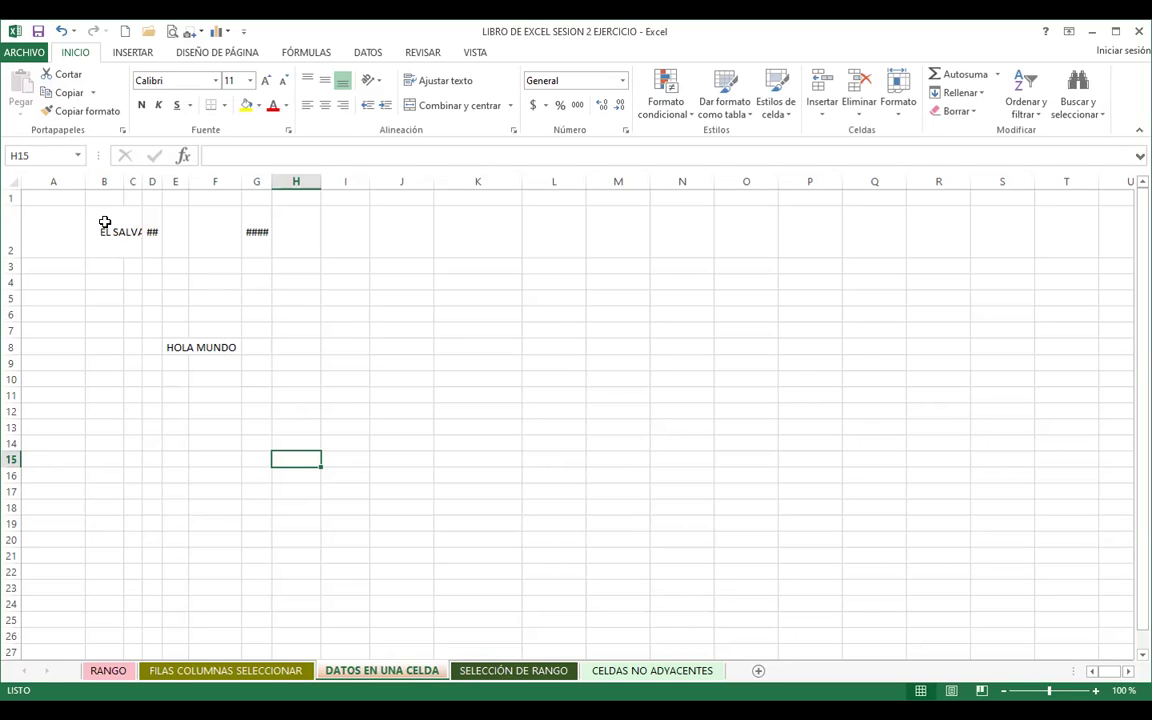
pyautogui.click(105, 233)
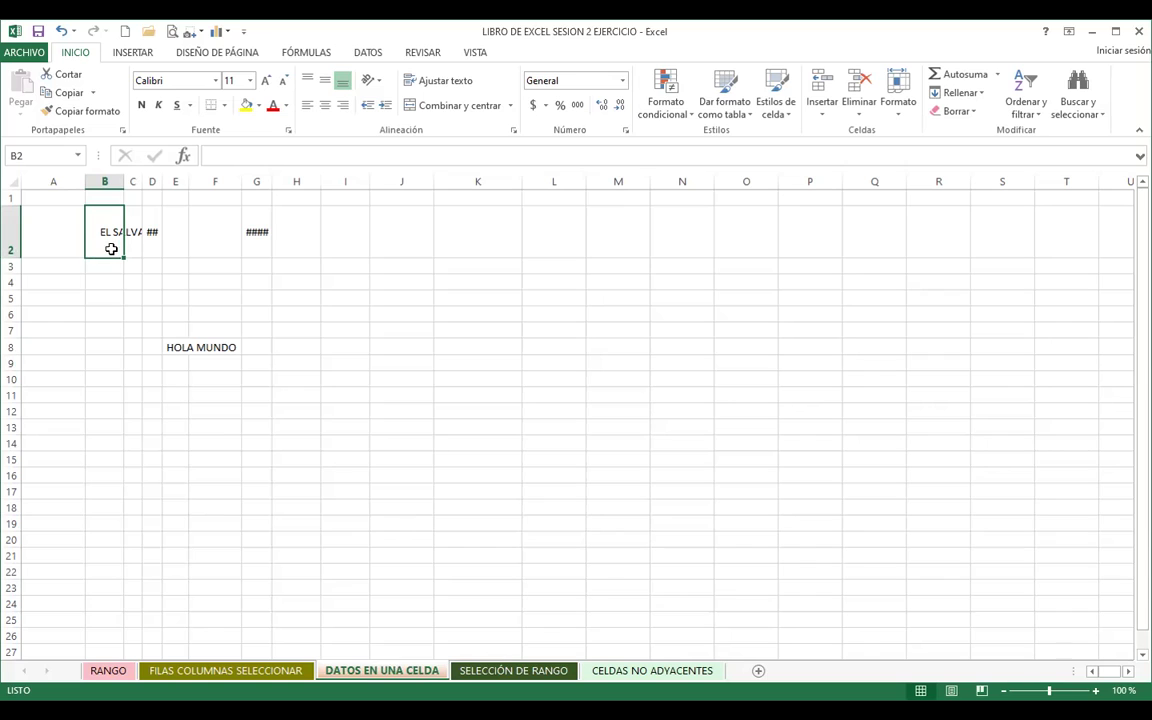
pyautogui.click(203, 155)
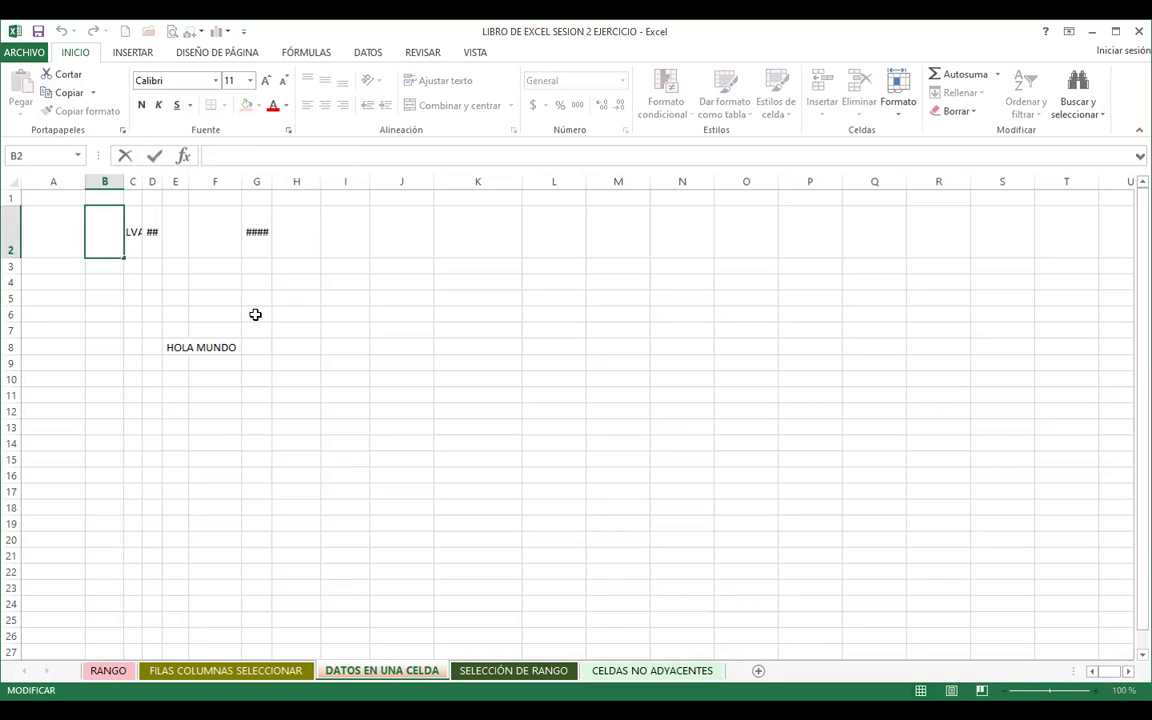
pyautogui.click(226, 308)
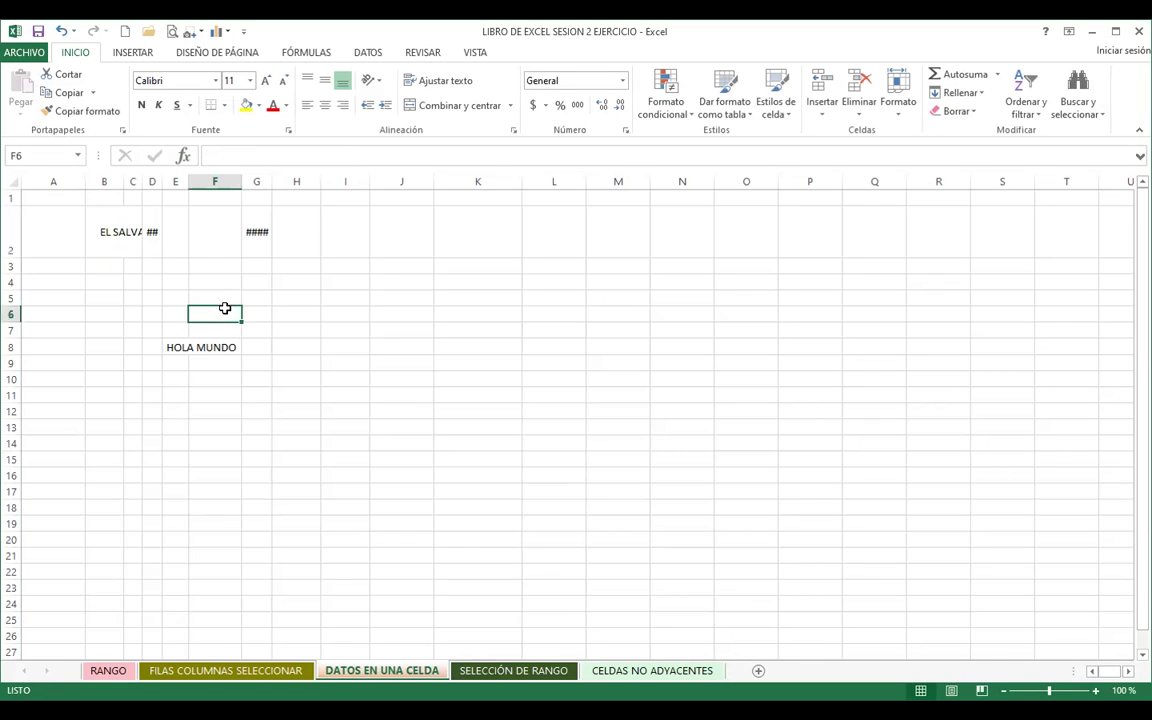
pyautogui.click(137, 229)
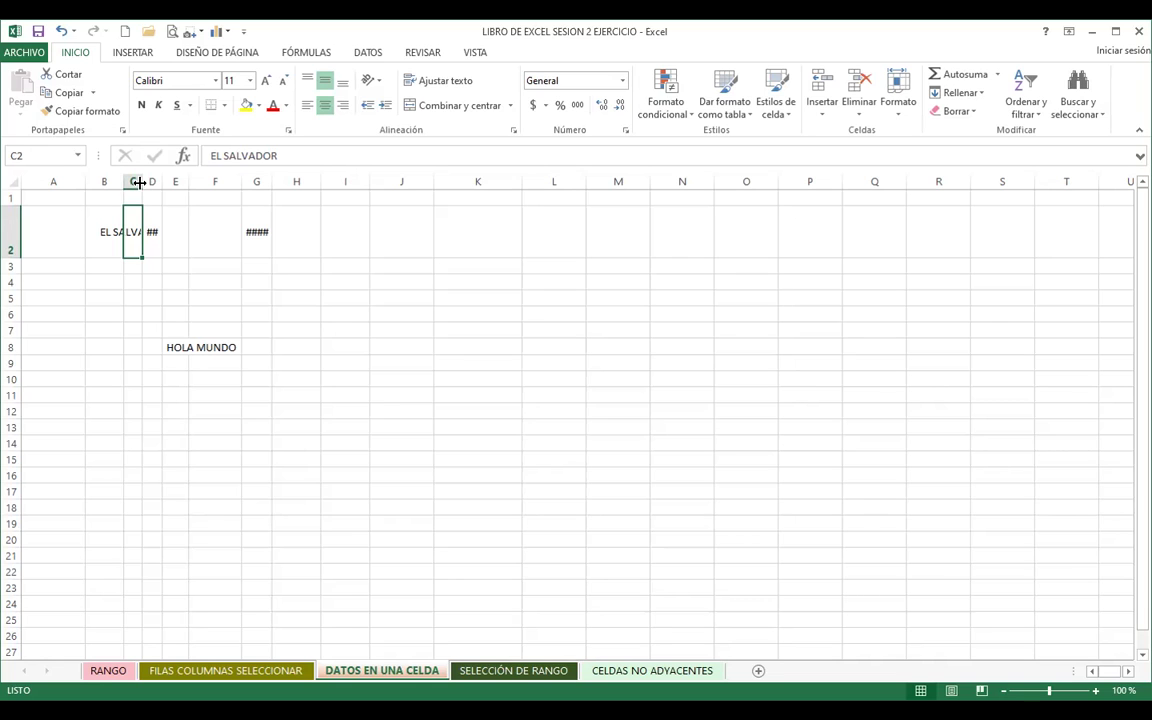
pyautogui.doubleClick(139, 182)
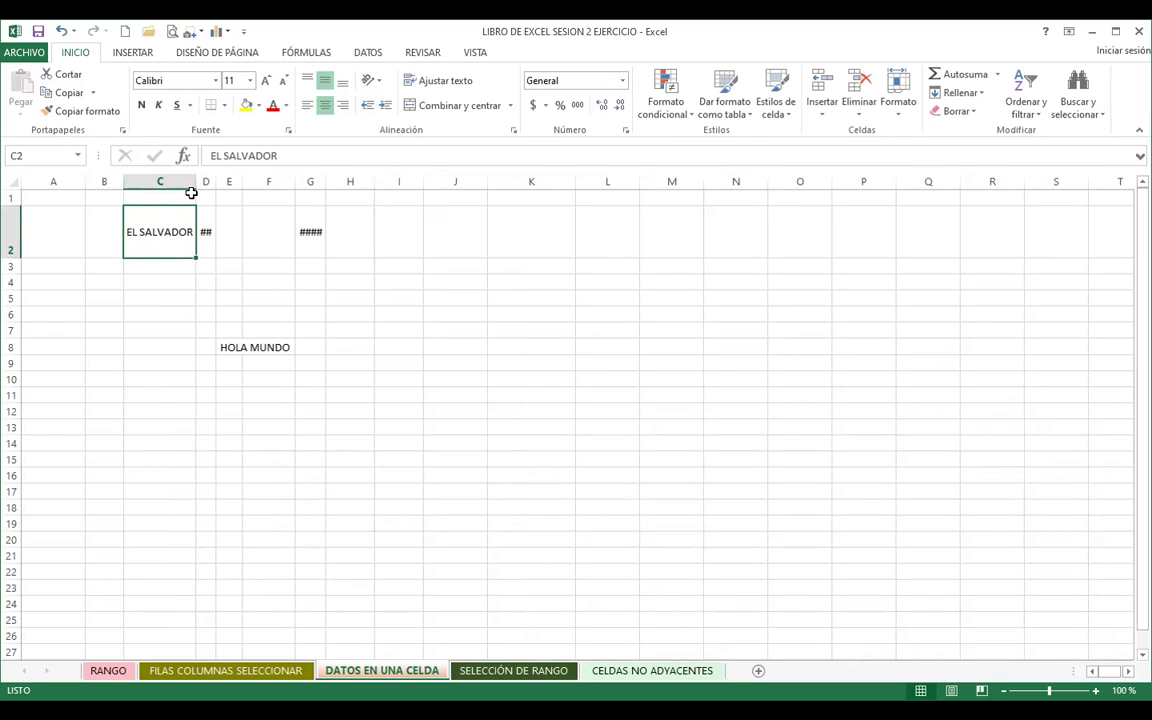
pyautogui.moveTo(196, 181); pyautogui.dragTo(143, 181)
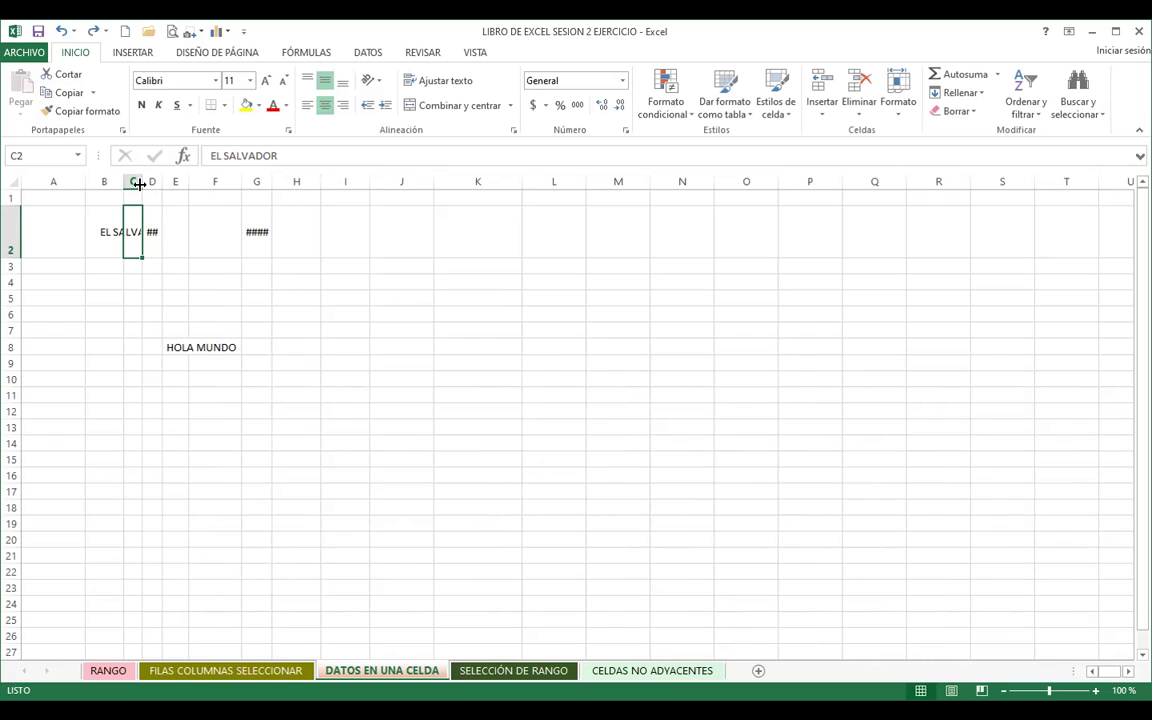
pyautogui.moveTo(139, 184); pyautogui.dragTo(139, 184)
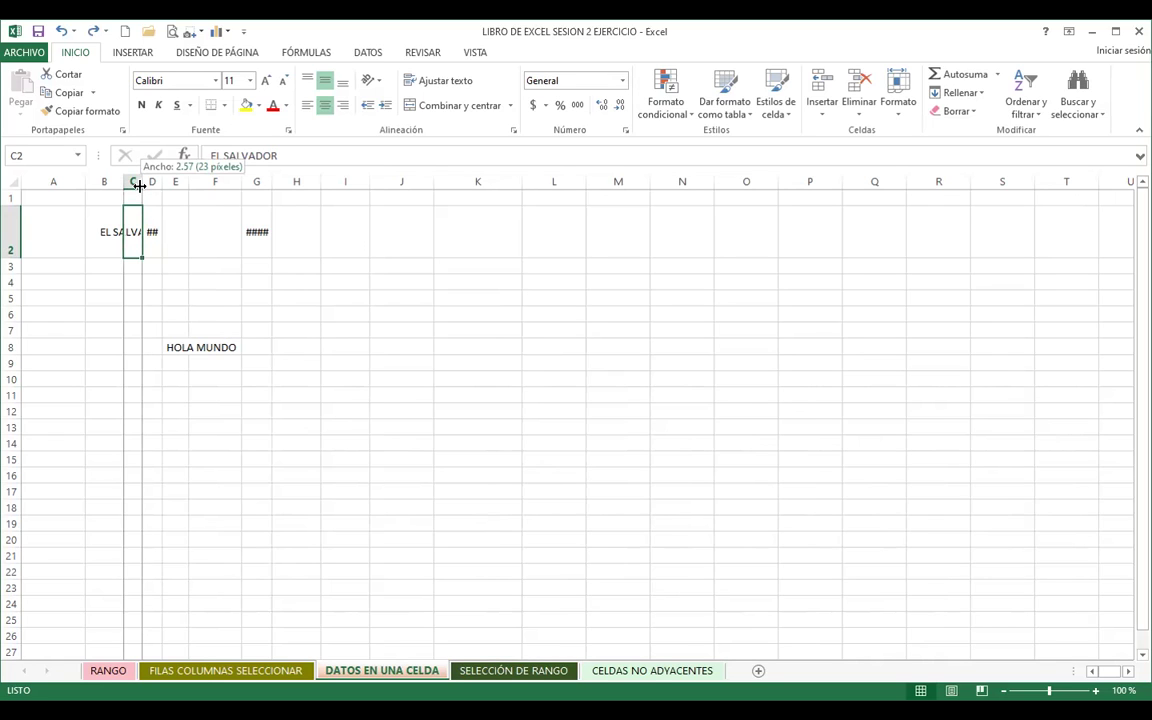
pyautogui.moveTo(139, 184); pyautogui.dragTo(204, 184)
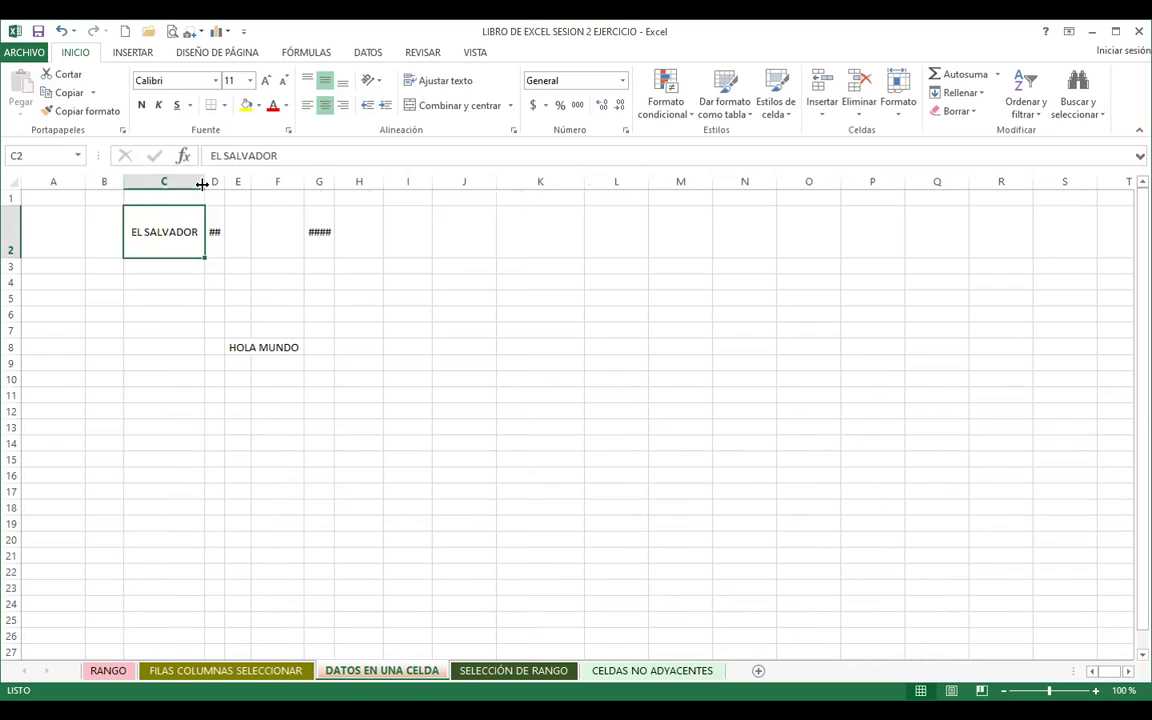
pyautogui.moveTo(201, 183); pyautogui.dragTo(199, 185)
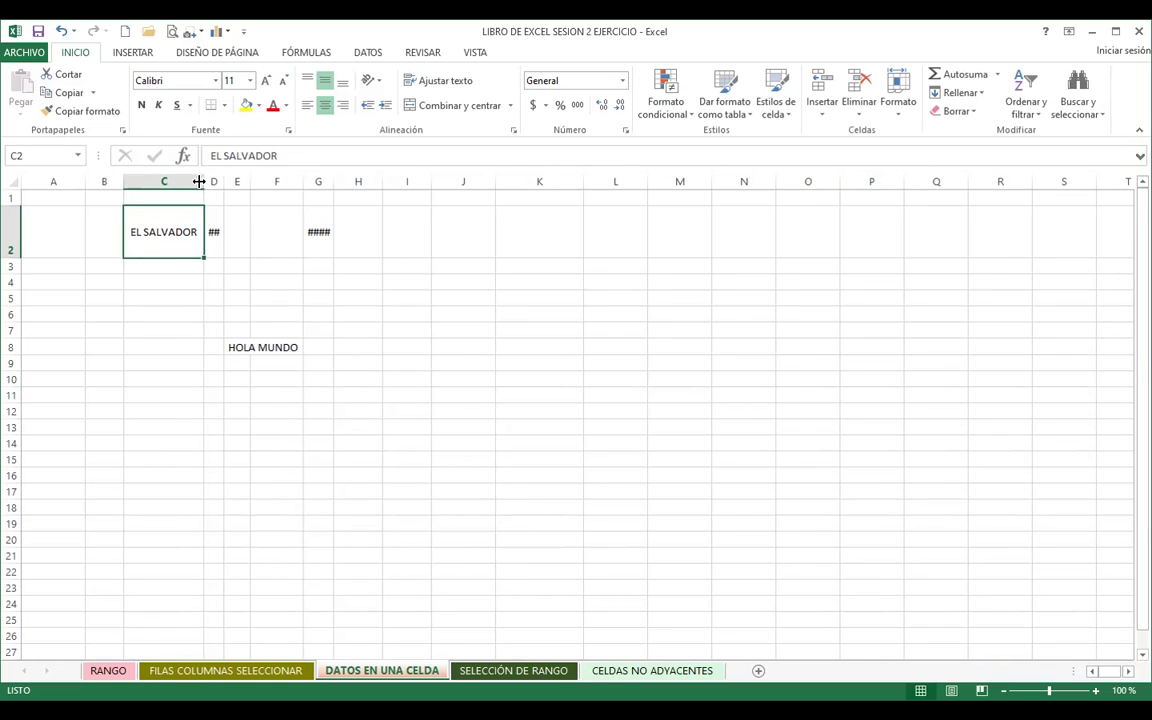
pyautogui.moveTo(168, 183); pyautogui.dragTo(155, 183)
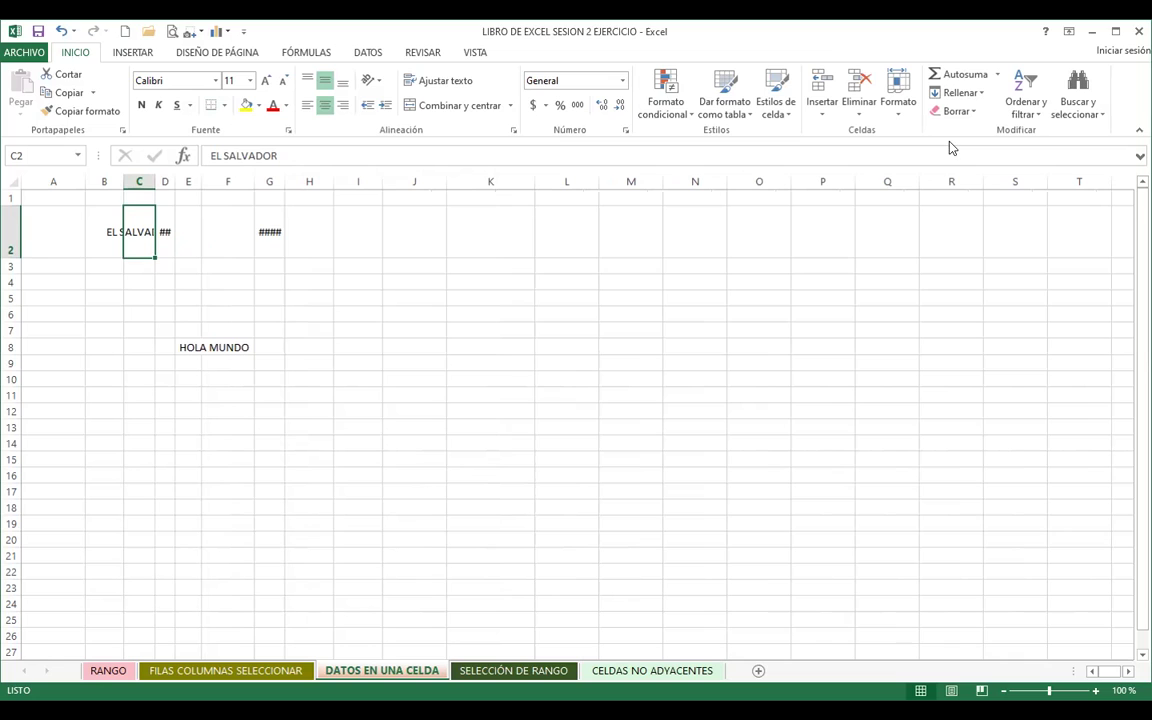
# Set column C's width to 13.563 through Formato > Ancho de columna.
pyautogui.click(898, 110)
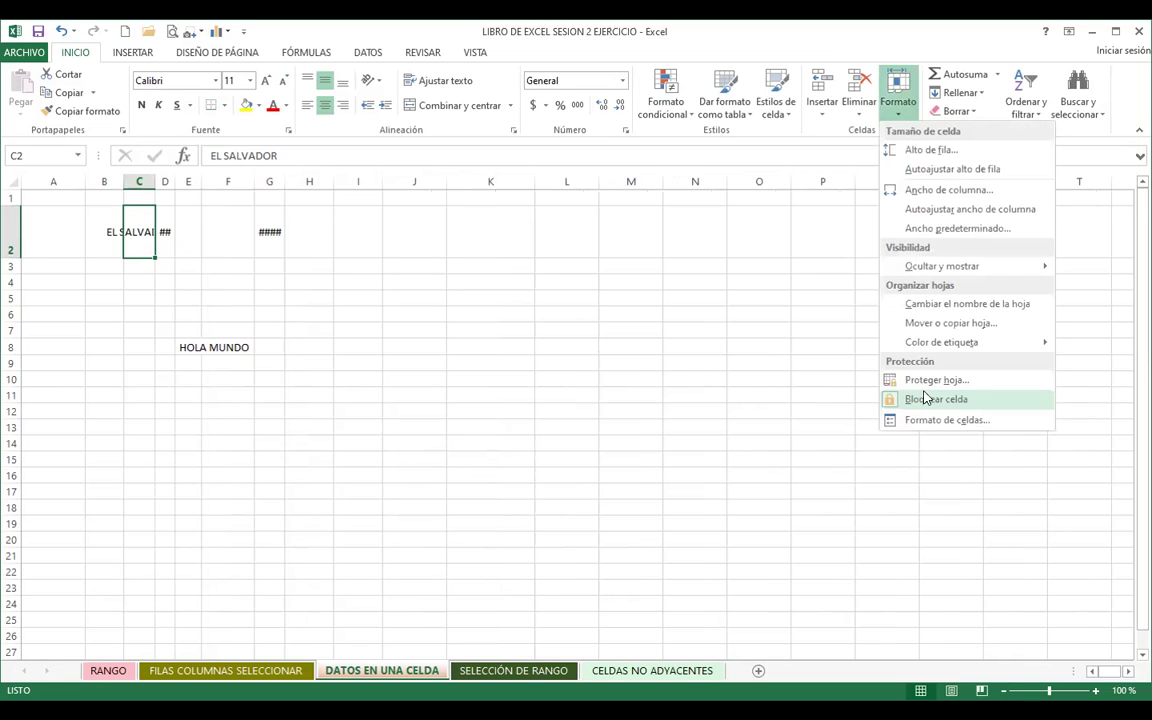
pyautogui.click(928, 190)
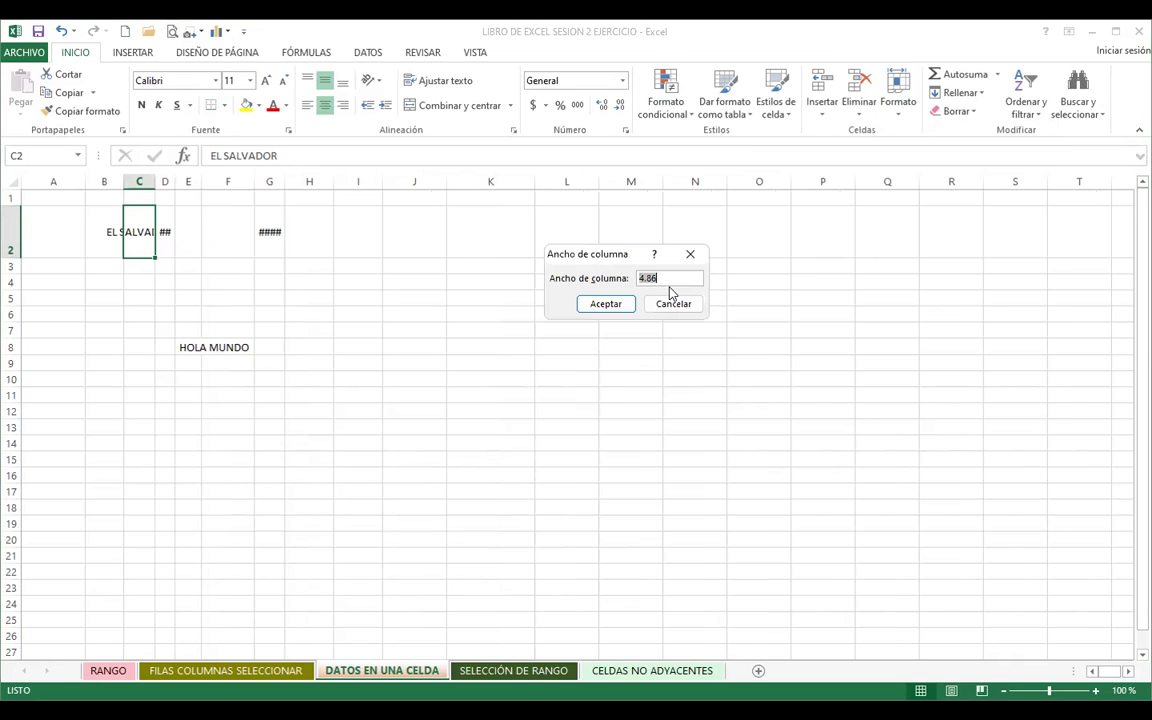
pyautogui.write('13.563')
pyautogui.press('Return')
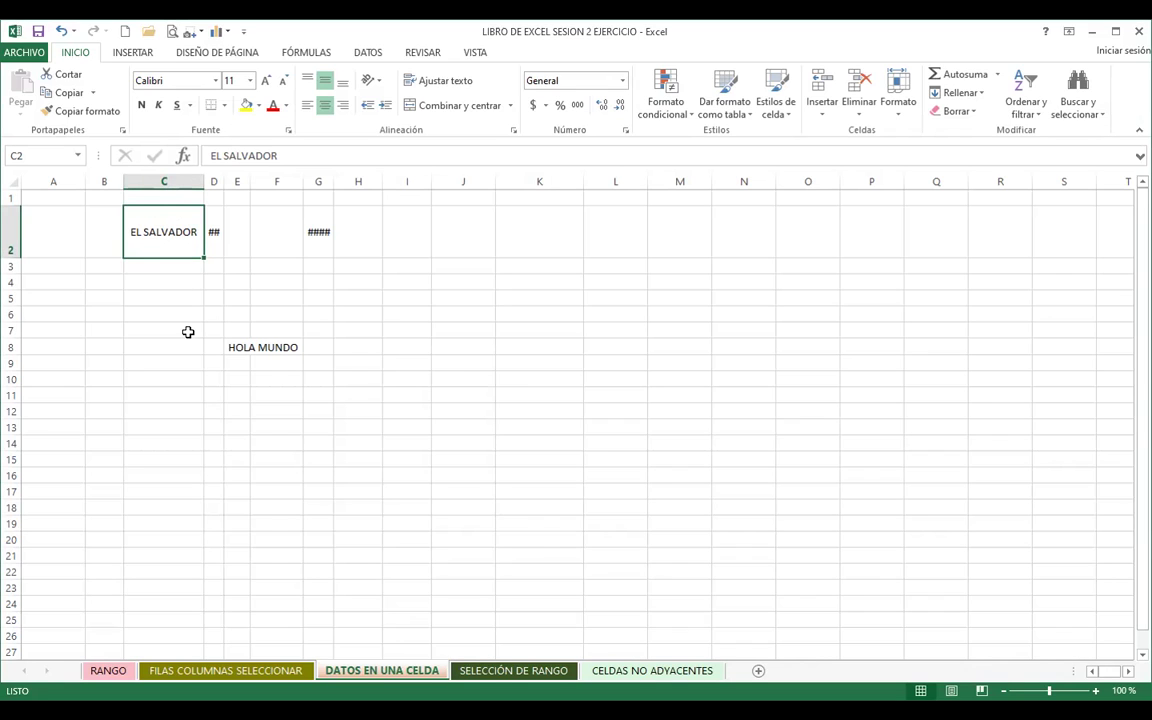
# AutoFit columns G and D so 3/2/2023 and 123564 display in full instead of hash marks.
pyautogui.click(318, 235)
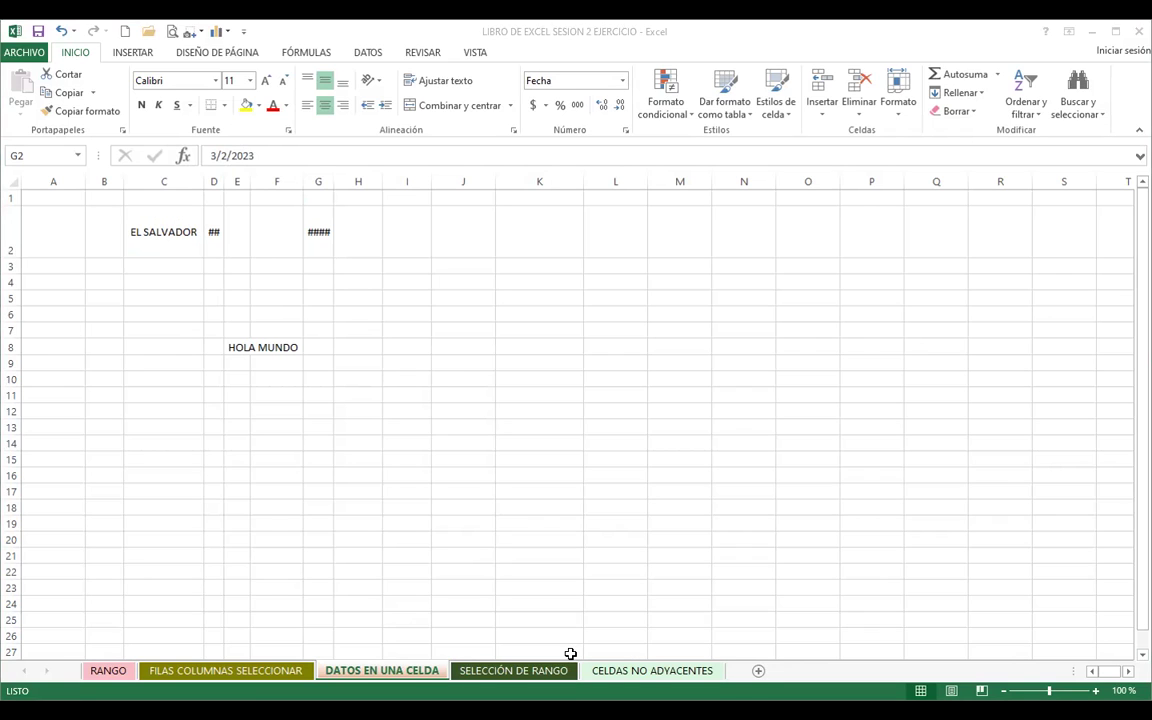
pyautogui.click(324, 249)
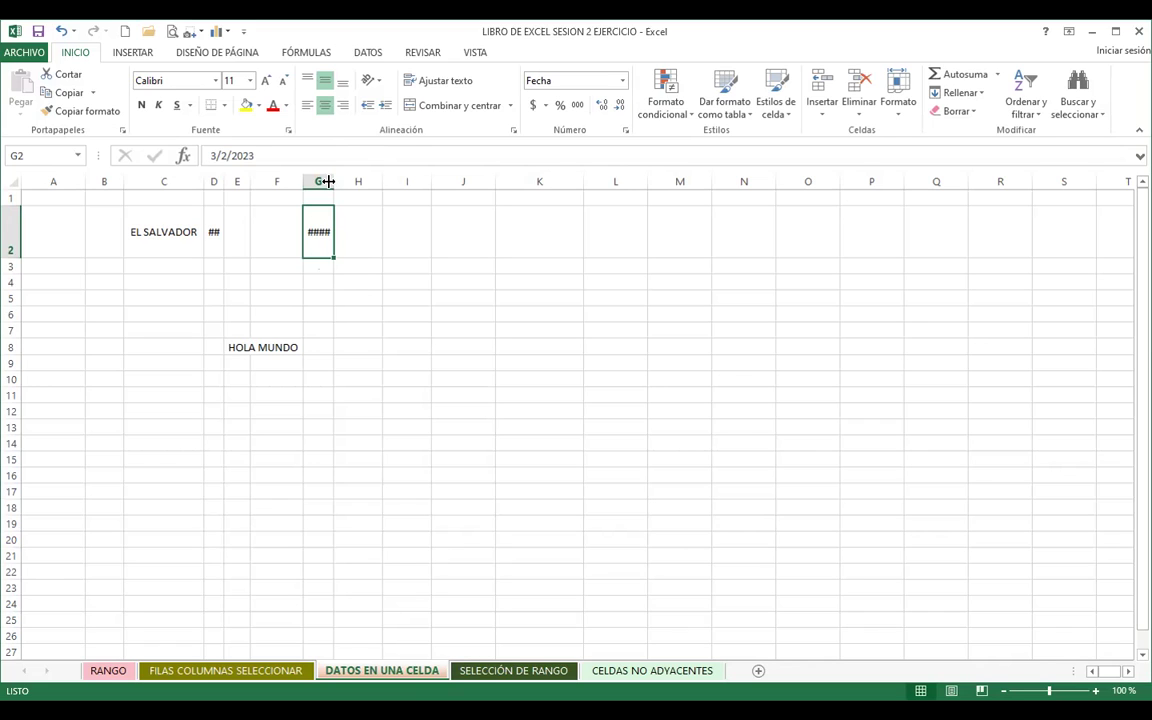
pyautogui.doubleClick(327, 181)
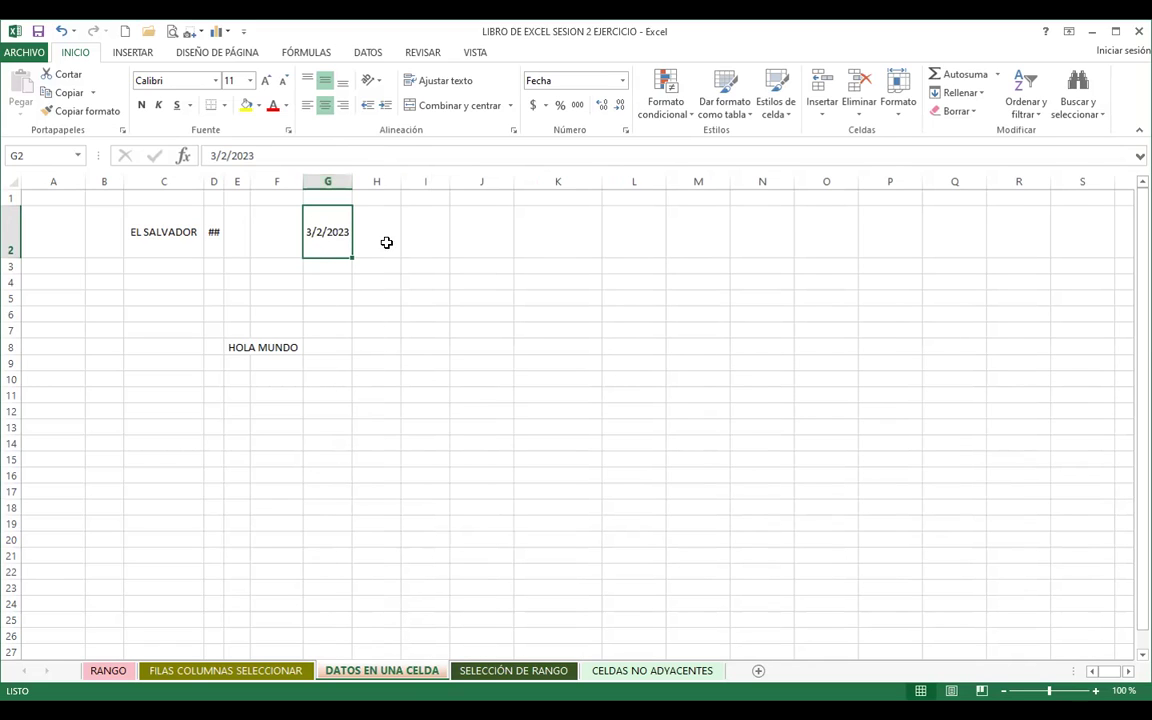
pyautogui.doubleClick(219, 183)
pyautogui.click(229, 242)
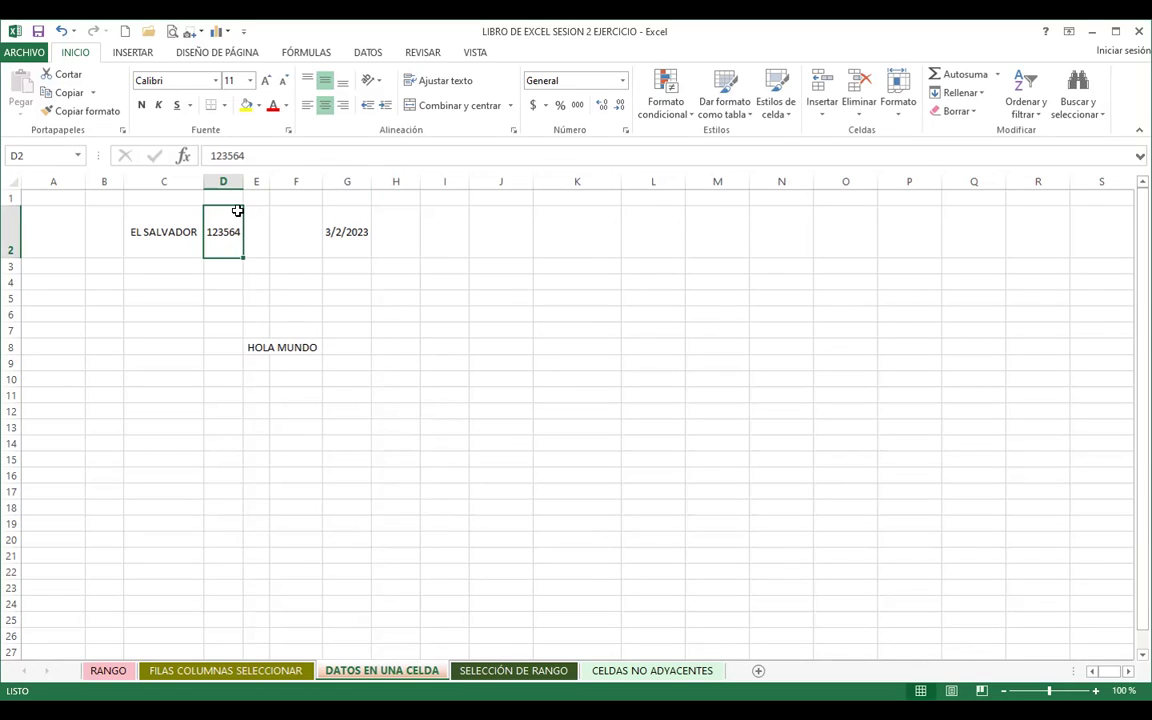
# Resize column D until 123564 shows fully, then narrow column G until its date shows ####.
pyautogui.moveTo(242, 182); pyautogui.dragTo(212, 182)
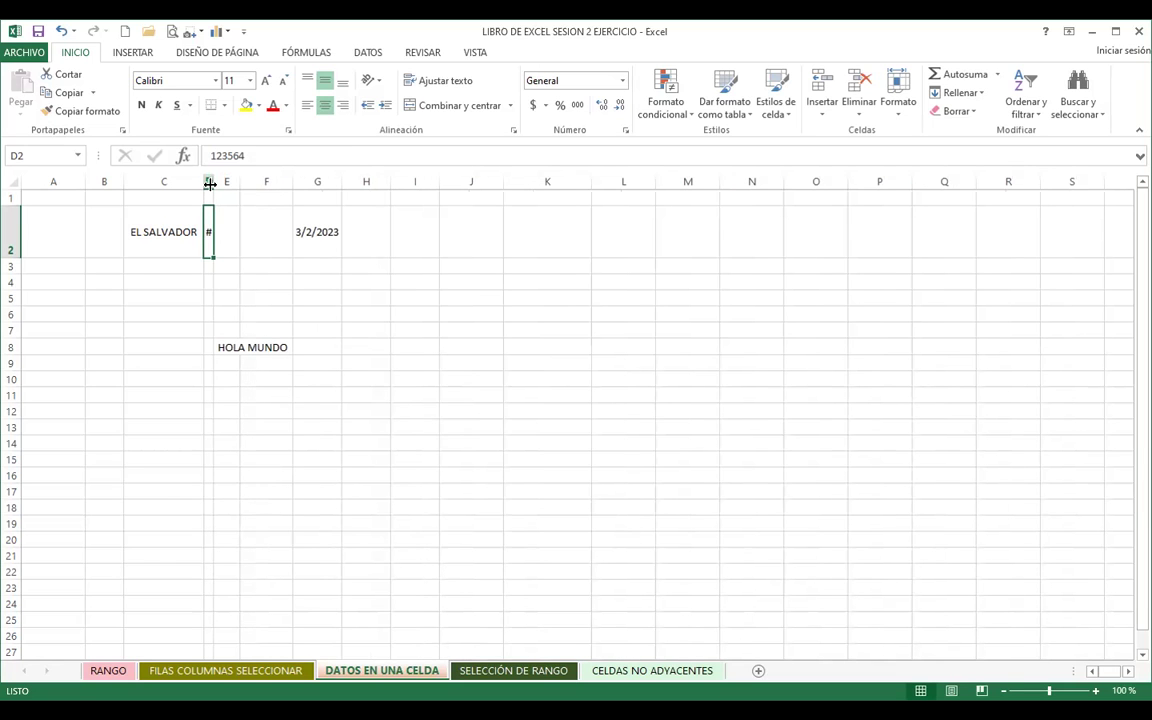
pyautogui.moveTo(212, 182); pyautogui.dragTo(241, 182)
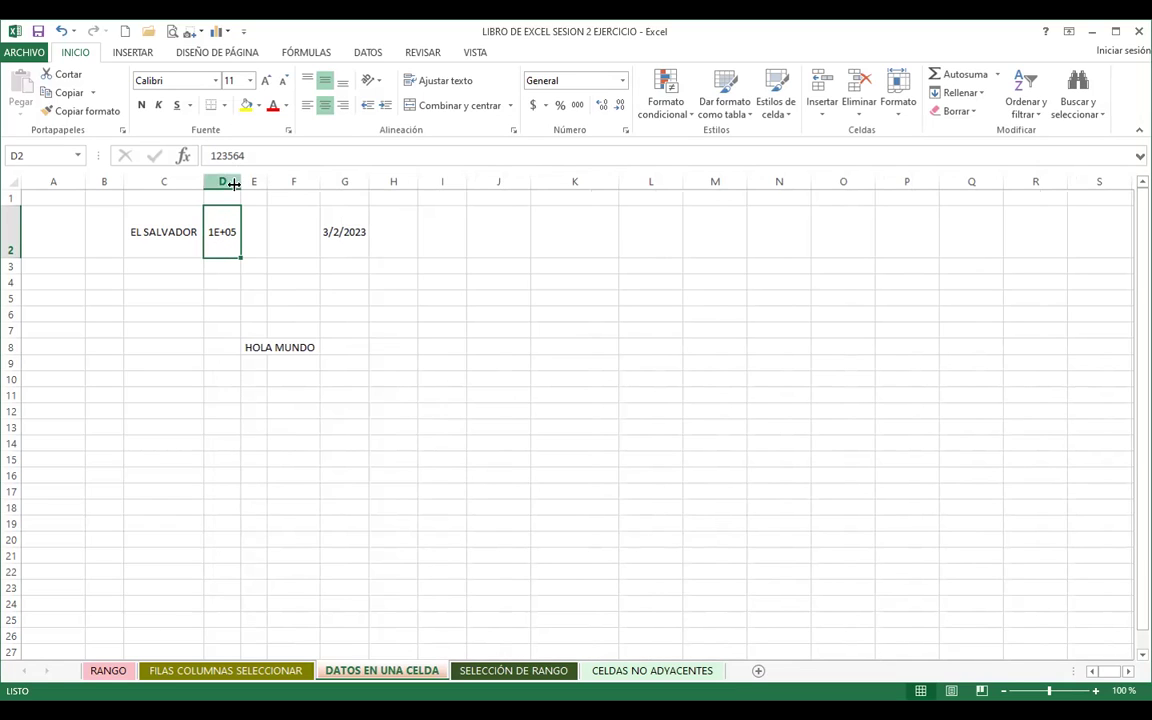
pyautogui.moveTo(237, 179); pyautogui.dragTo(259, 182)
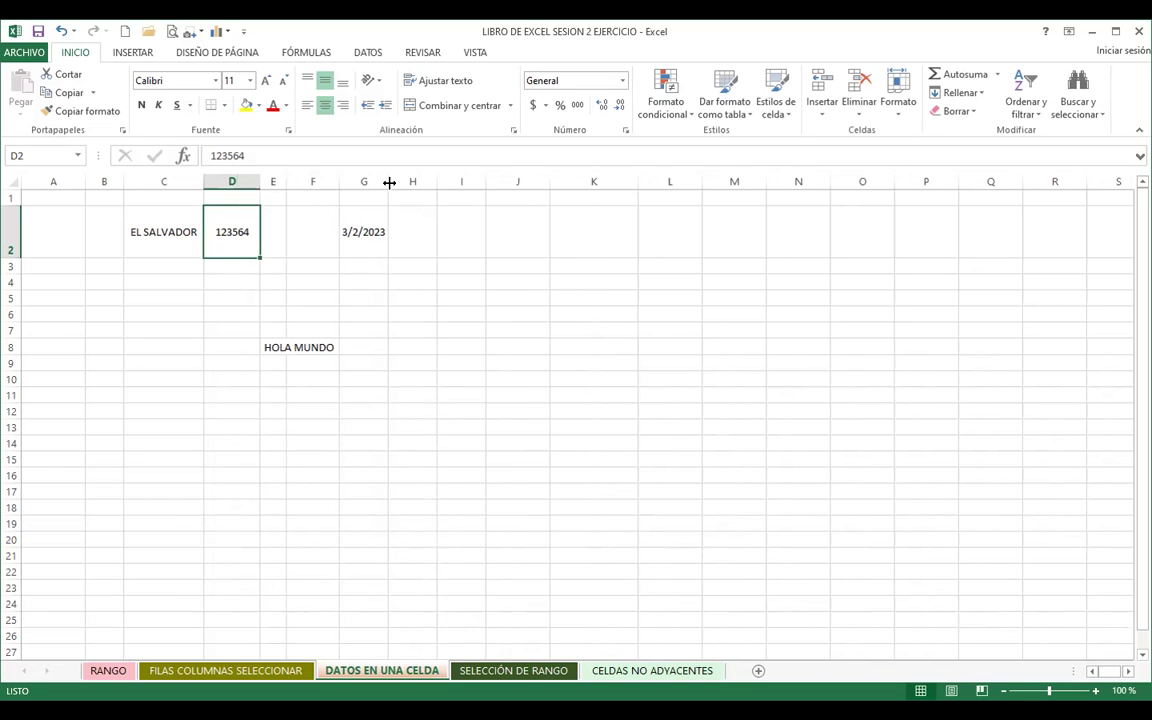
pyautogui.moveTo(380, 183)
pyautogui.mouseDown()
pyautogui.moveTo(357, 184)
pyautogui.moveTo(368, 183)
pyautogui.mouseUp()
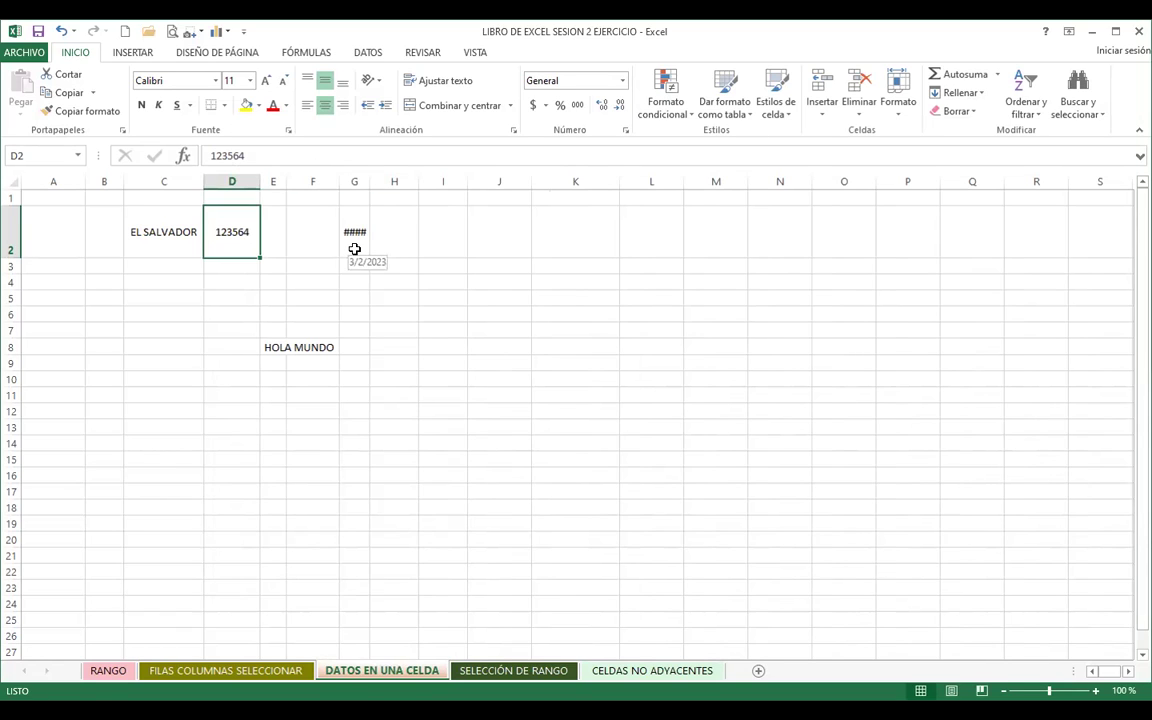
# Turn on Reducir hasta ajustar for G2 so 3/2/2023 shrinks into its narrow column.
pyautogui.click(354, 249)
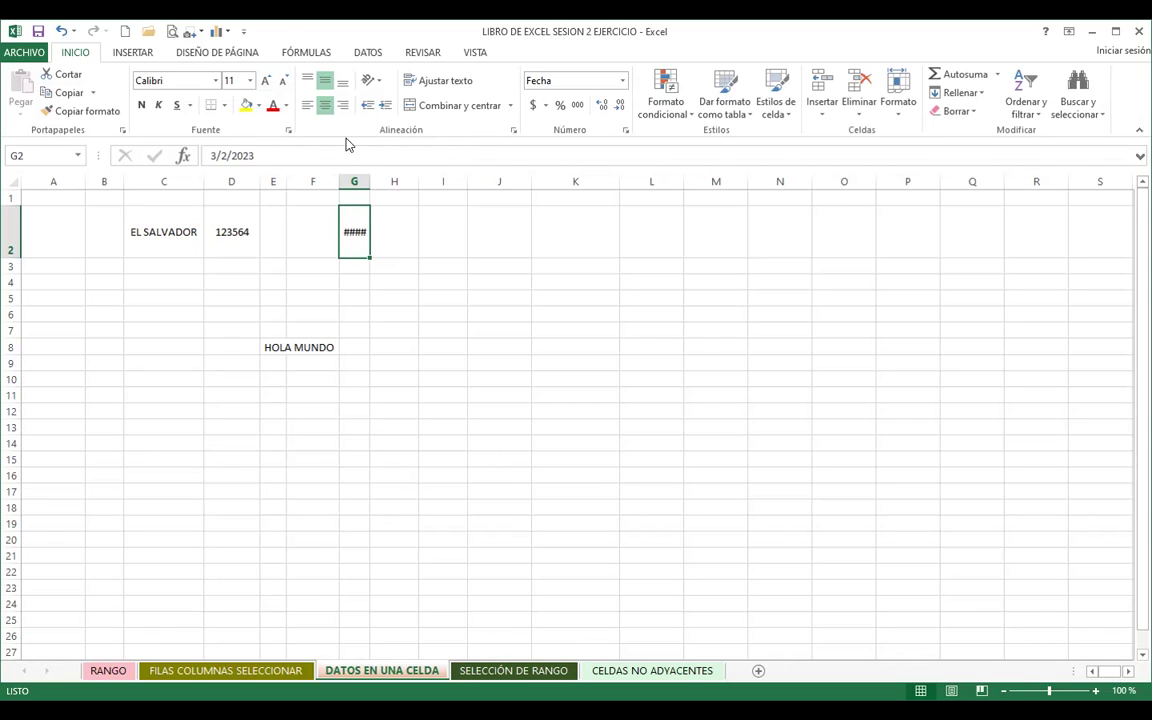
pyautogui.click(289, 131)
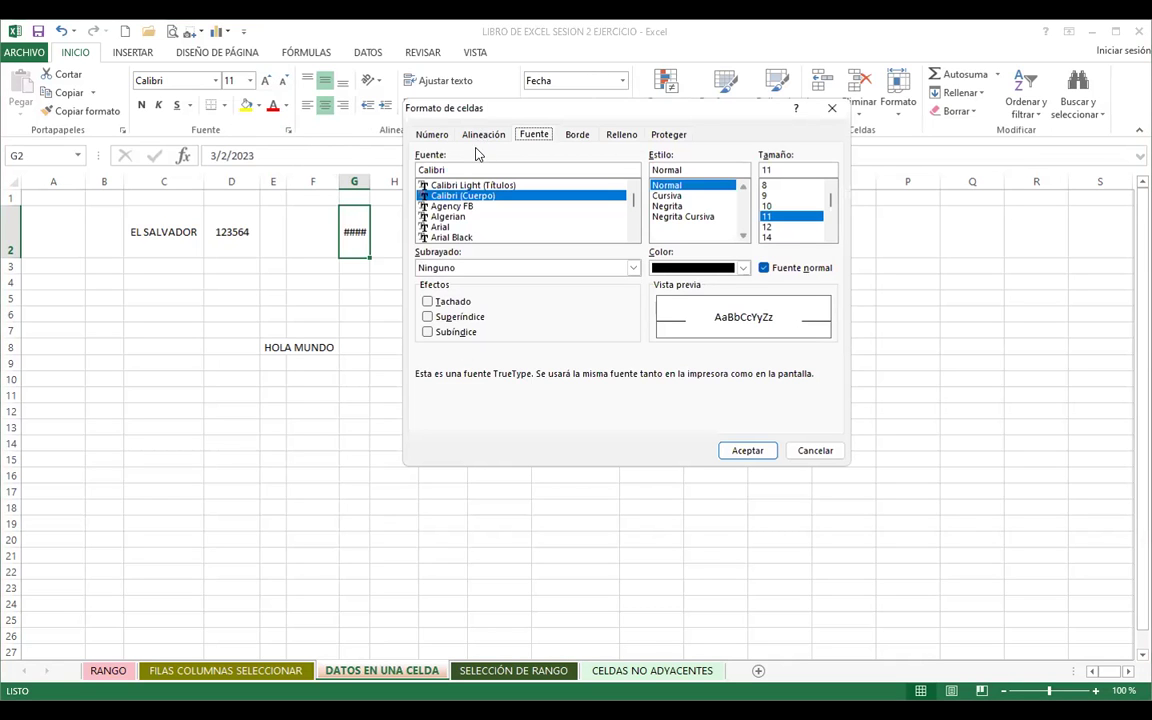
pyautogui.click(482, 134)
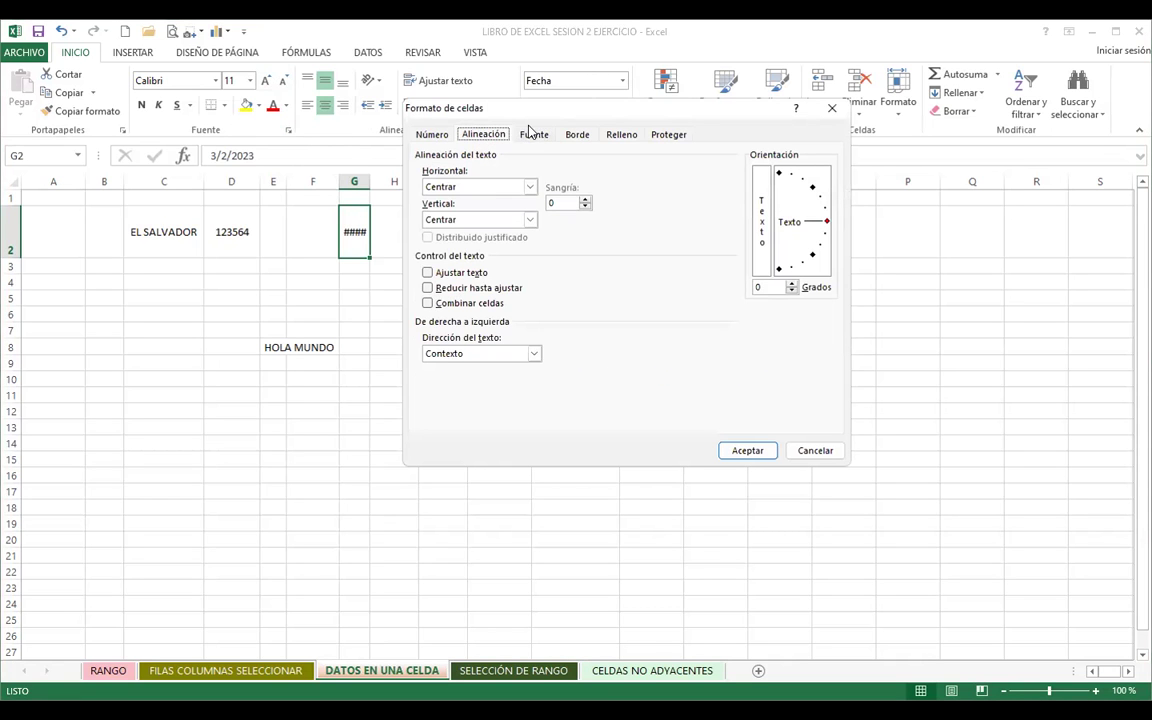
pyautogui.moveTo(548, 117); pyautogui.dragTo(615, 113)
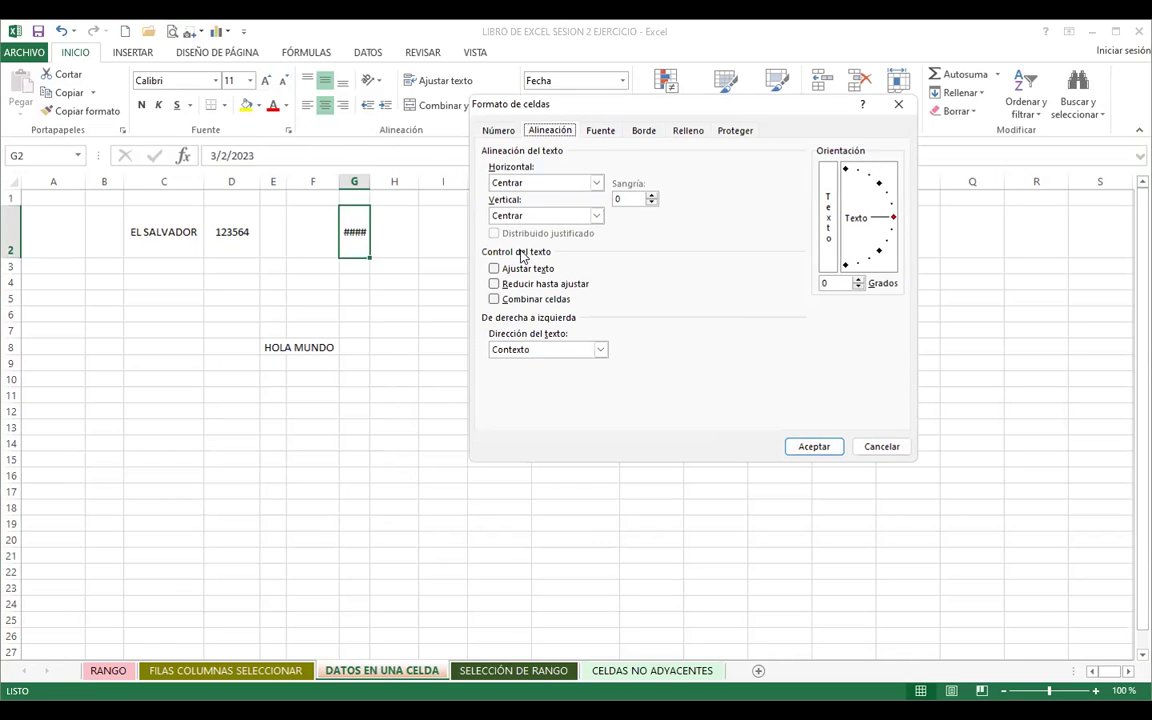
pyautogui.click(496, 285)
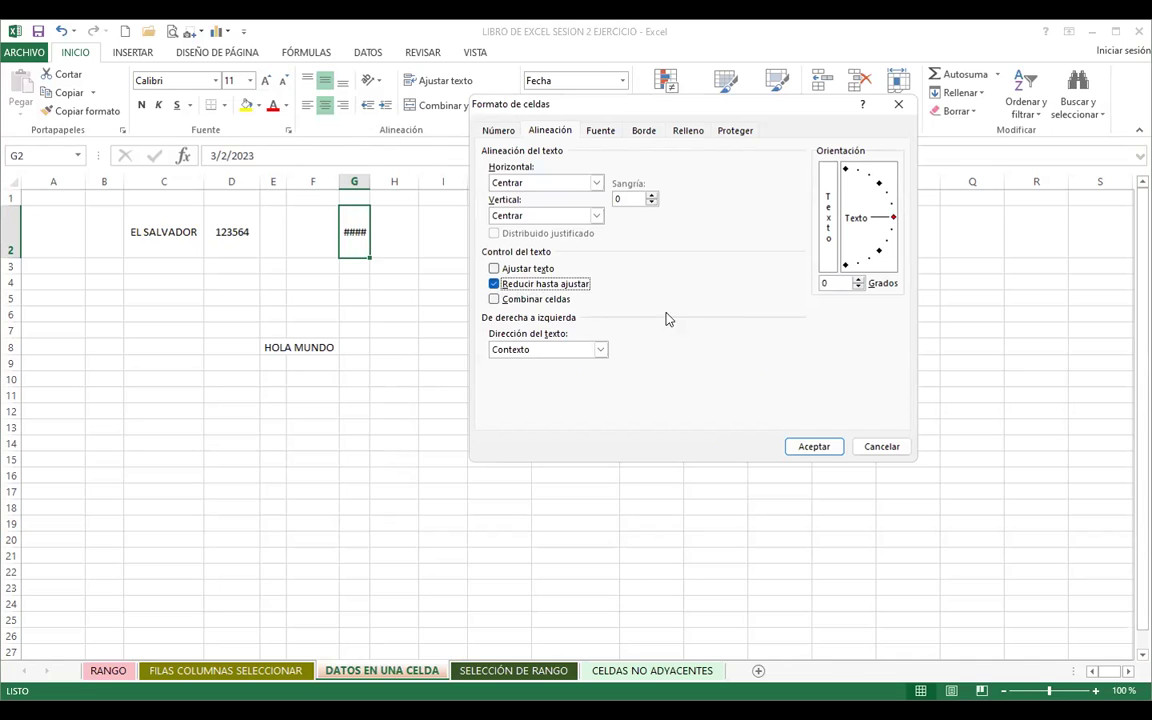
pyautogui.click(815, 446)
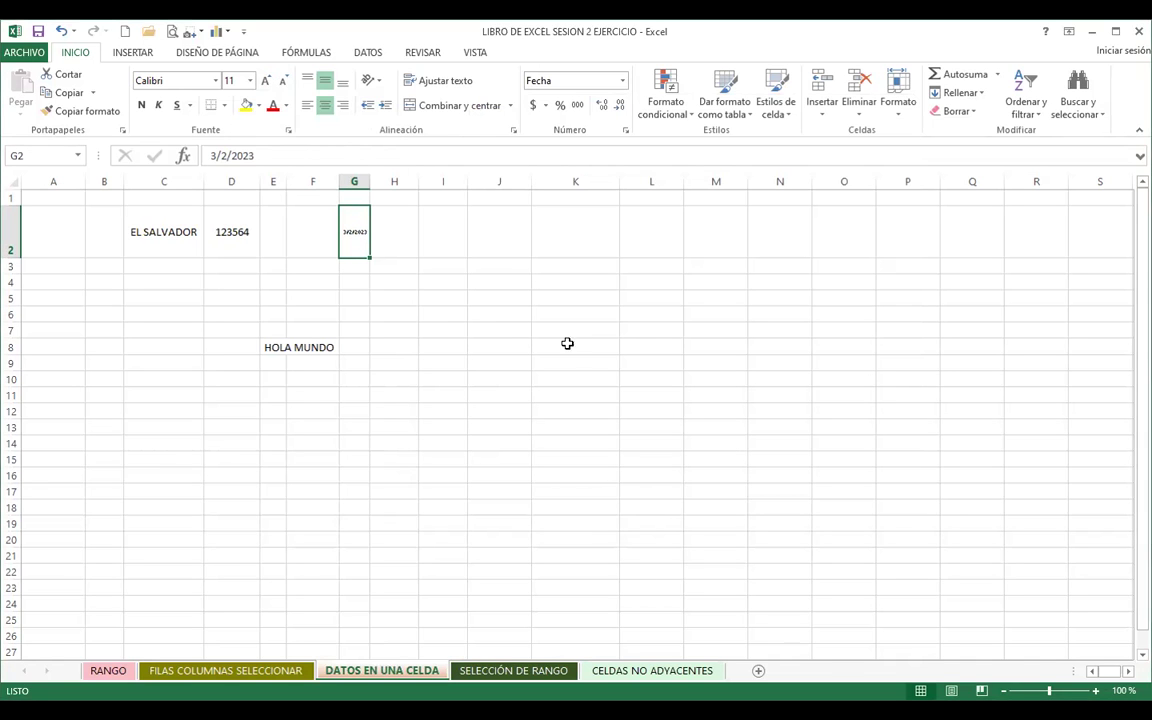
pyautogui.keyDown('ctrl'); pyautogui.scroll(2, 507, 355); pyautogui.keyUp('ctrl')
pyautogui.keyDown('ctrl'); pyautogui.scroll(1, 527, 363); pyautogui.keyUp('ctrl')
pyautogui.keyDown('ctrl'); pyautogui.scroll(1, 673, 369); pyautogui.keyUp('ctrl')
pyautogui.keyDown('ctrl'); pyautogui.scroll(1, 673, 369); pyautogui.keyUp('ctrl')
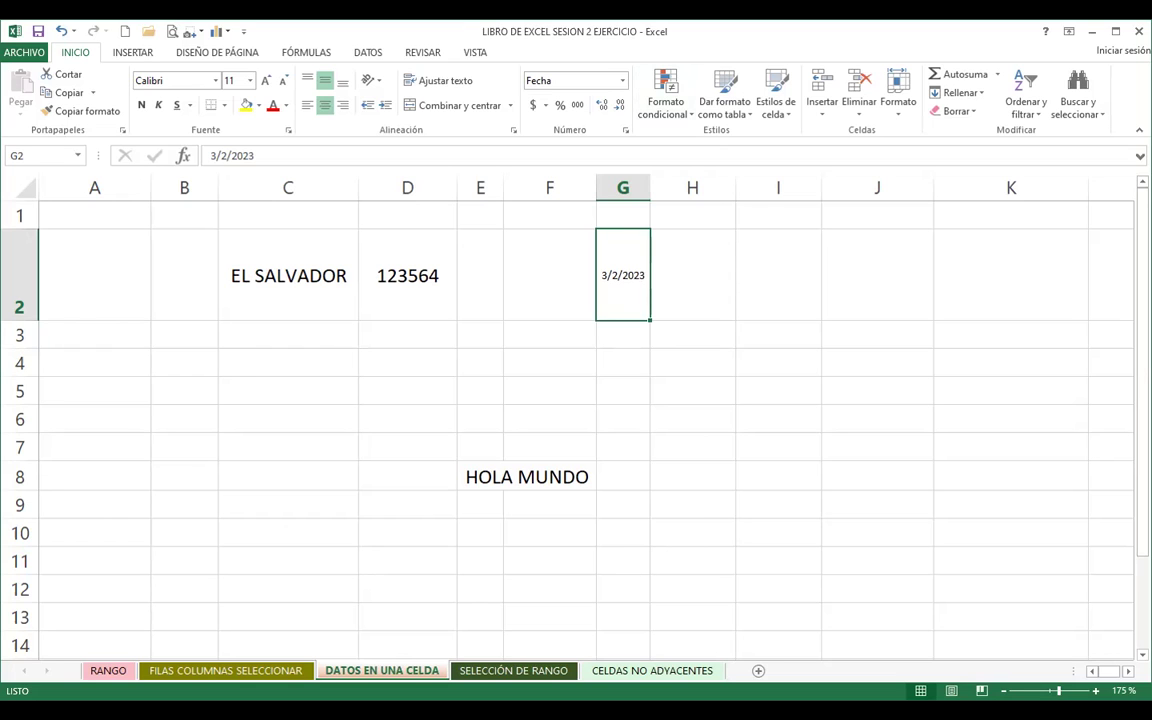
pyautogui.click(287, 132)
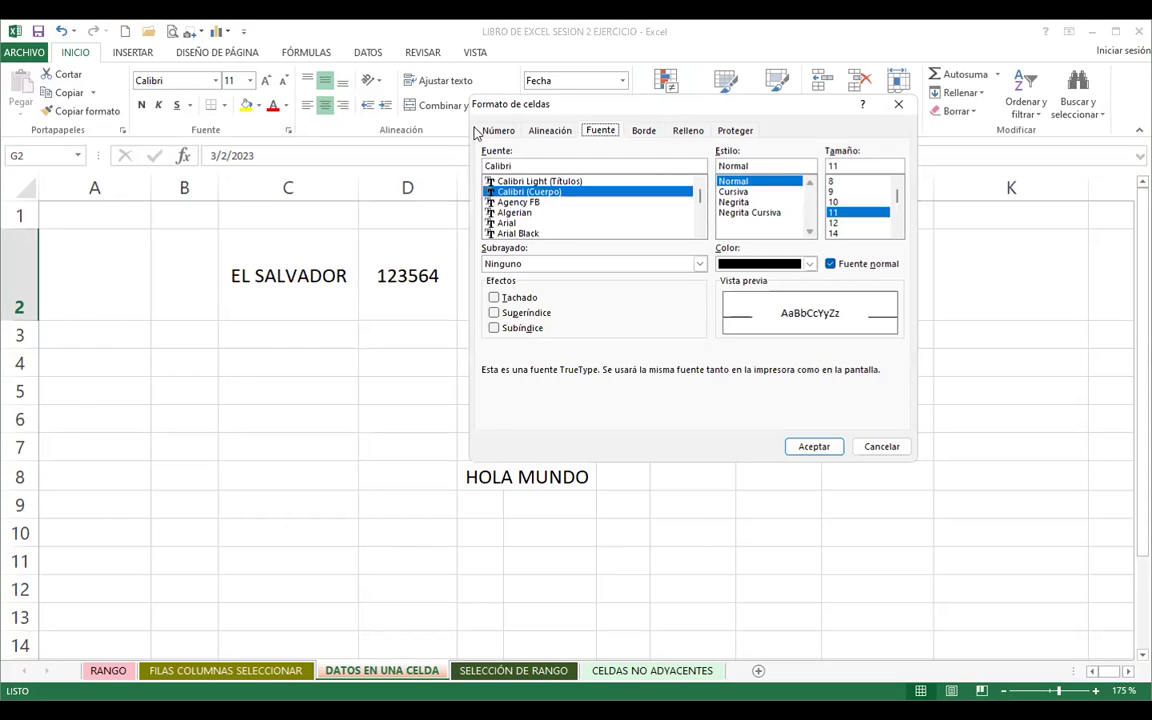
pyautogui.click(544, 133)
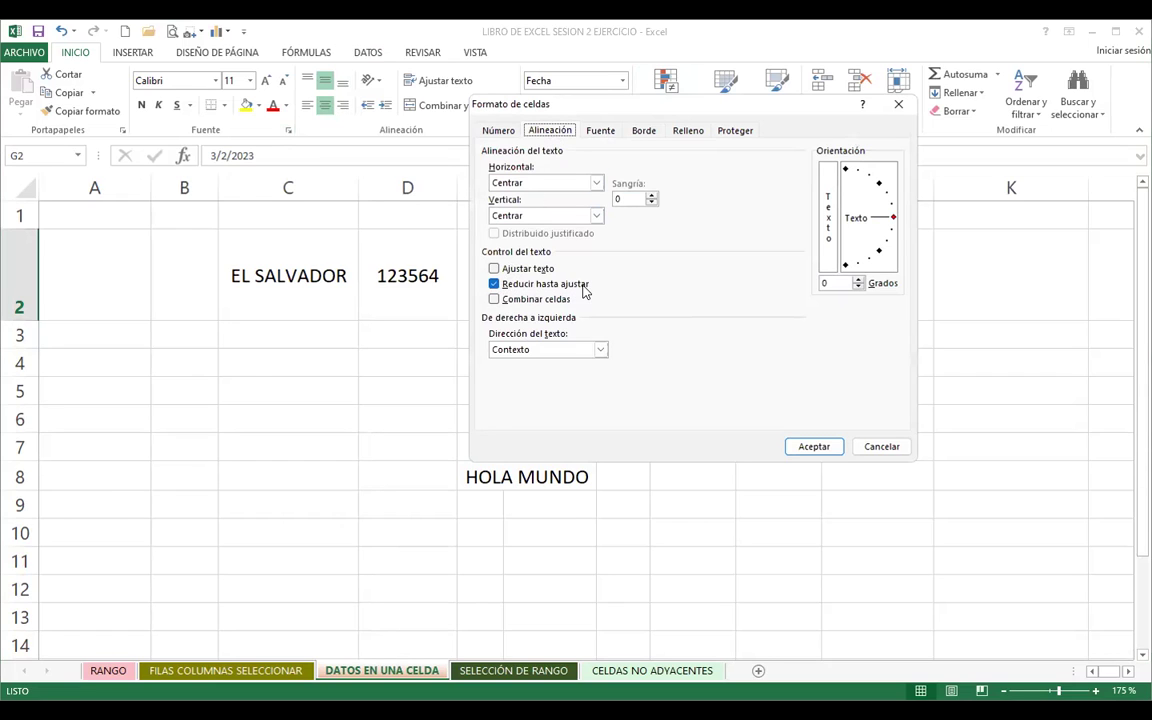
pyautogui.click(898, 106)
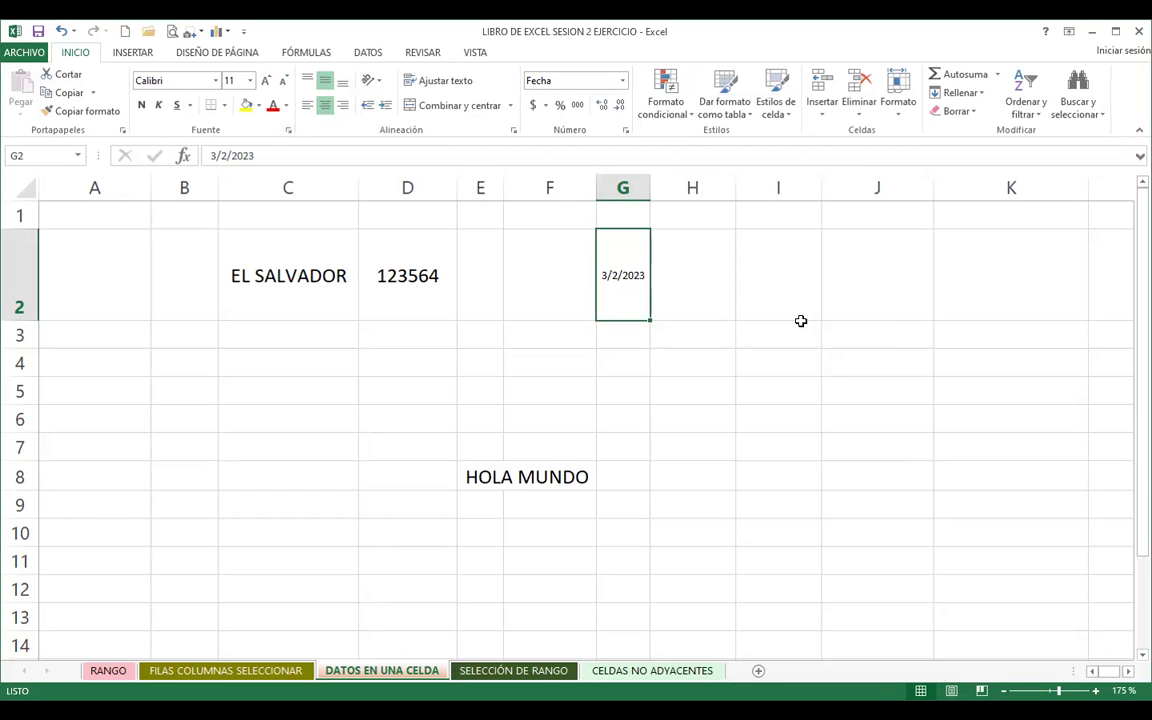
pyautogui.keyDown('ctrl'); pyautogui.scroll(-3, 776, 319); pyautogui.keyUp('ctrl')
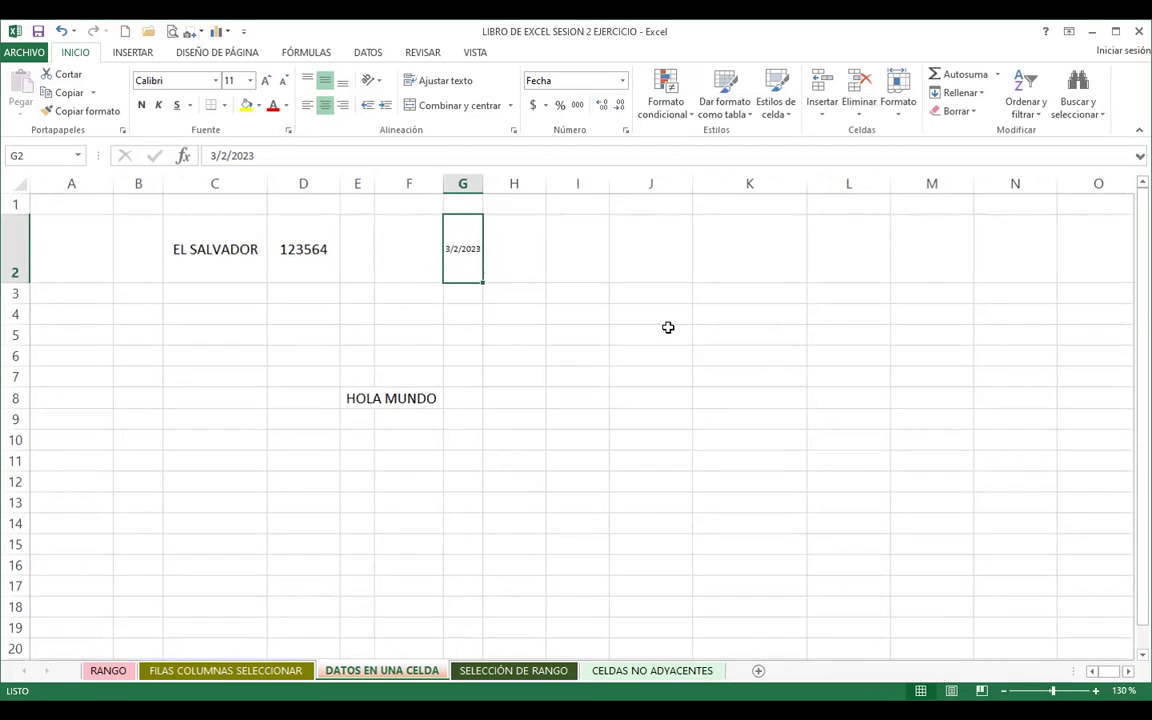
pyautogui.keyDown('ctrl'); pyautogui.scroll(-1, 668, 327); pyautogui.keyUp('ctrl')
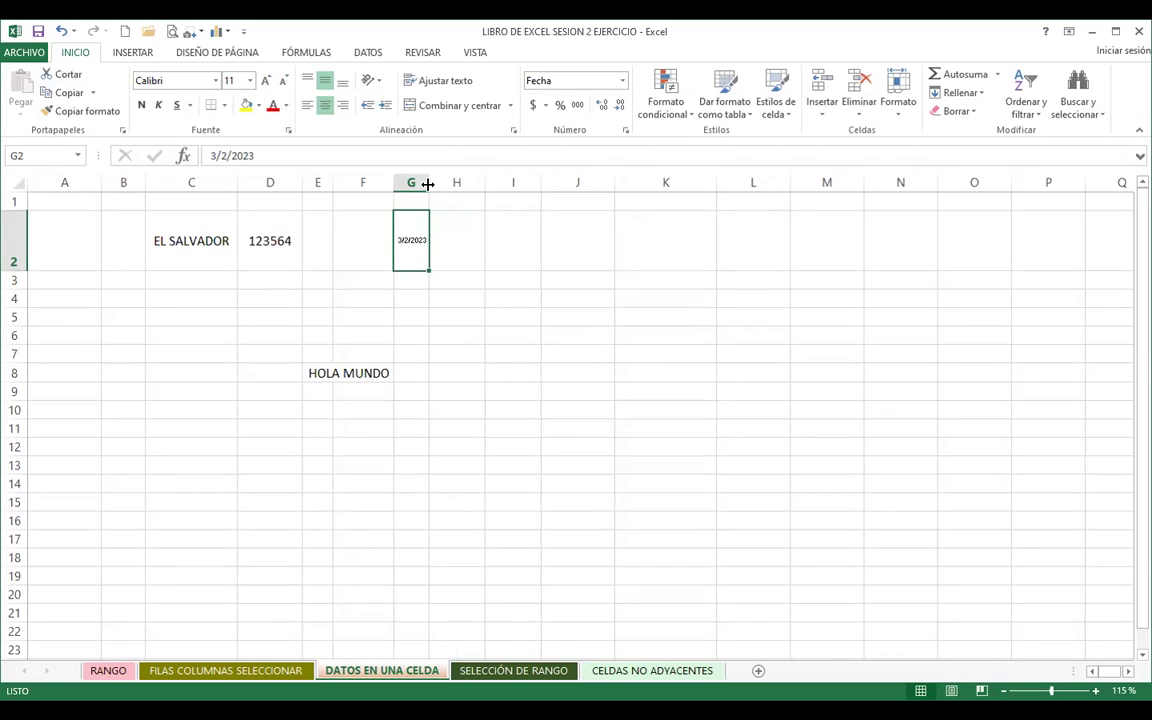
pyautogui.moveTo(428, 184); pyautogui.dragTo(481, 183)
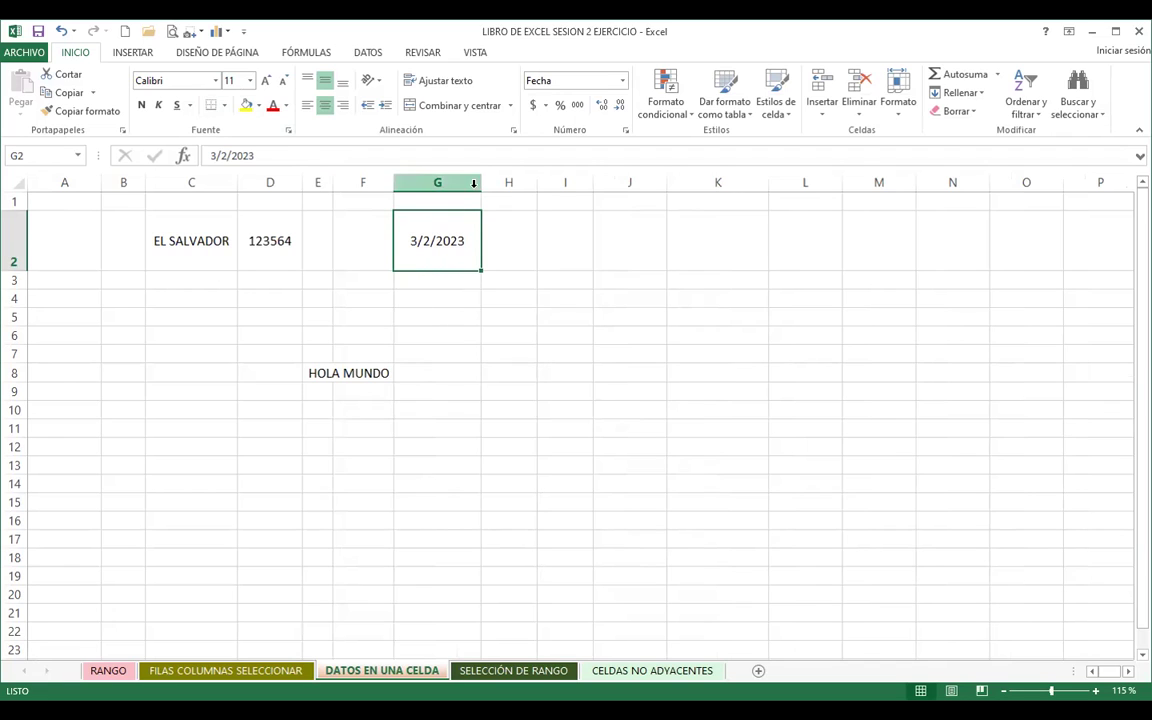
pyautogui.moveTo(481, 183); pyautogui.dragTo(433, 183)
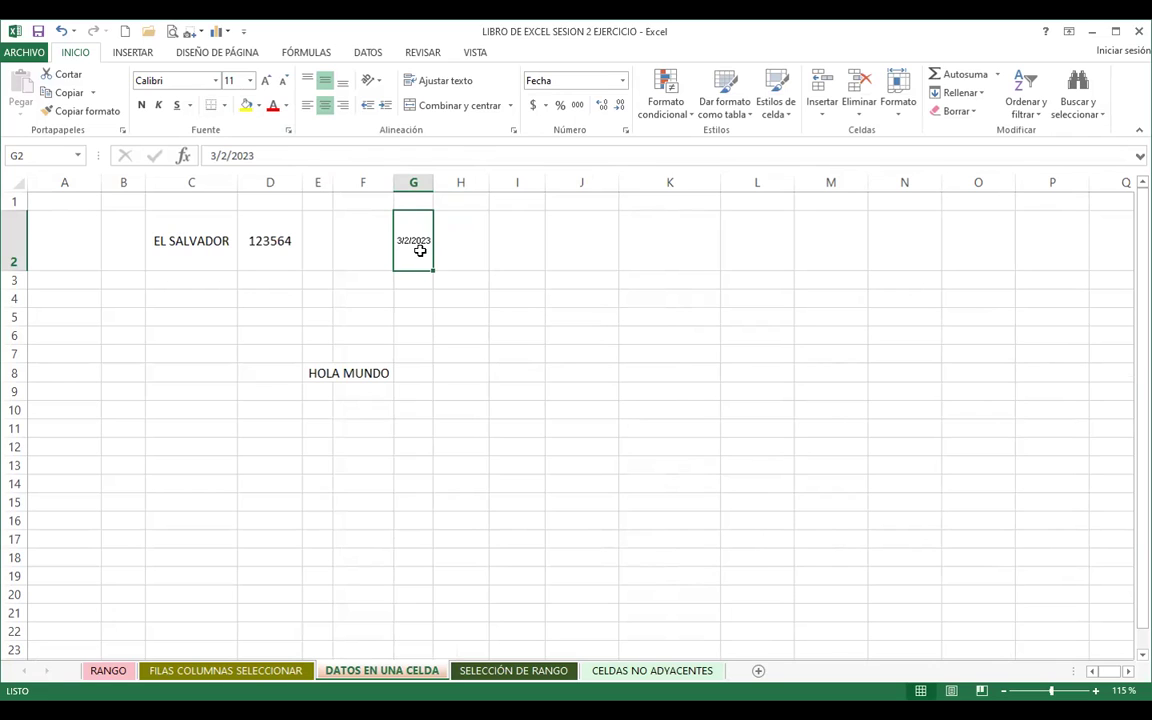
pyautogui.doubleClick(433, 183)
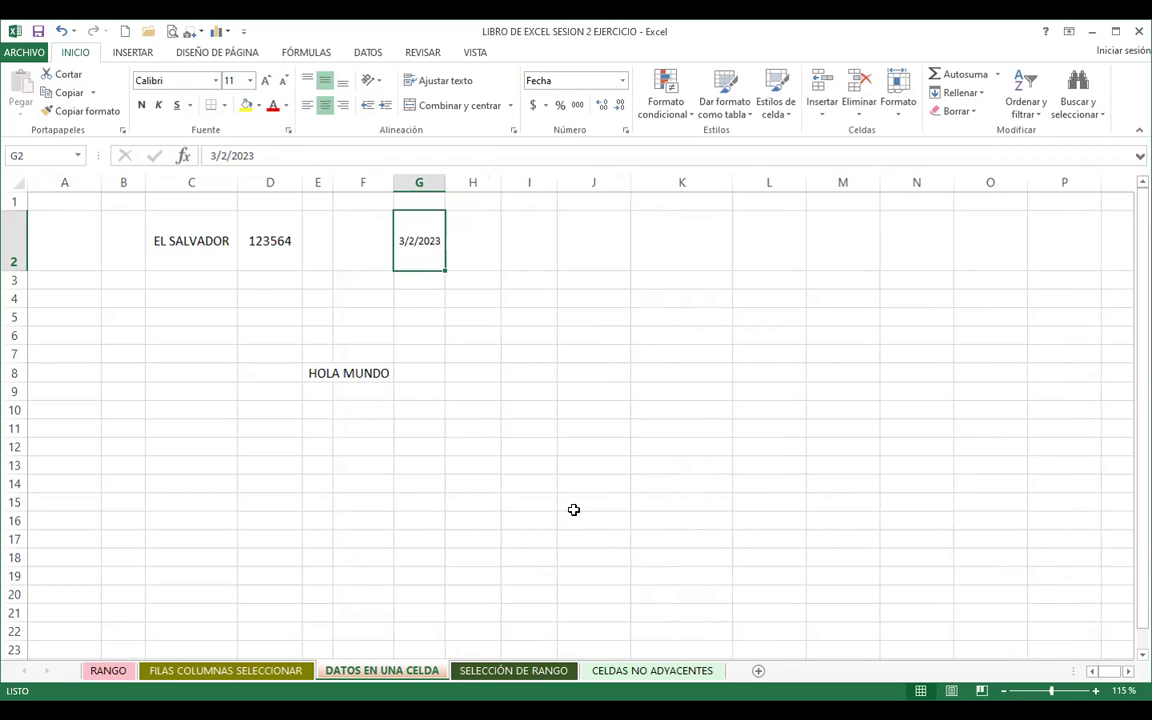
pyautogui.click(593, 353)
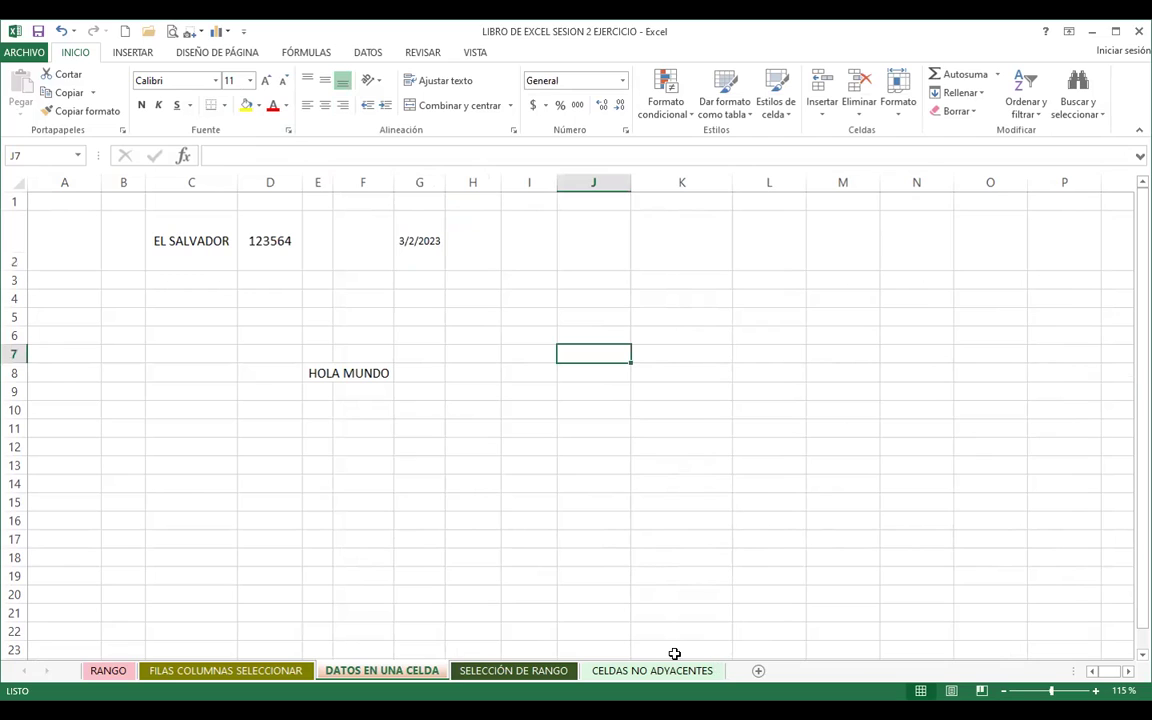
pyautogui.click(455, 398)
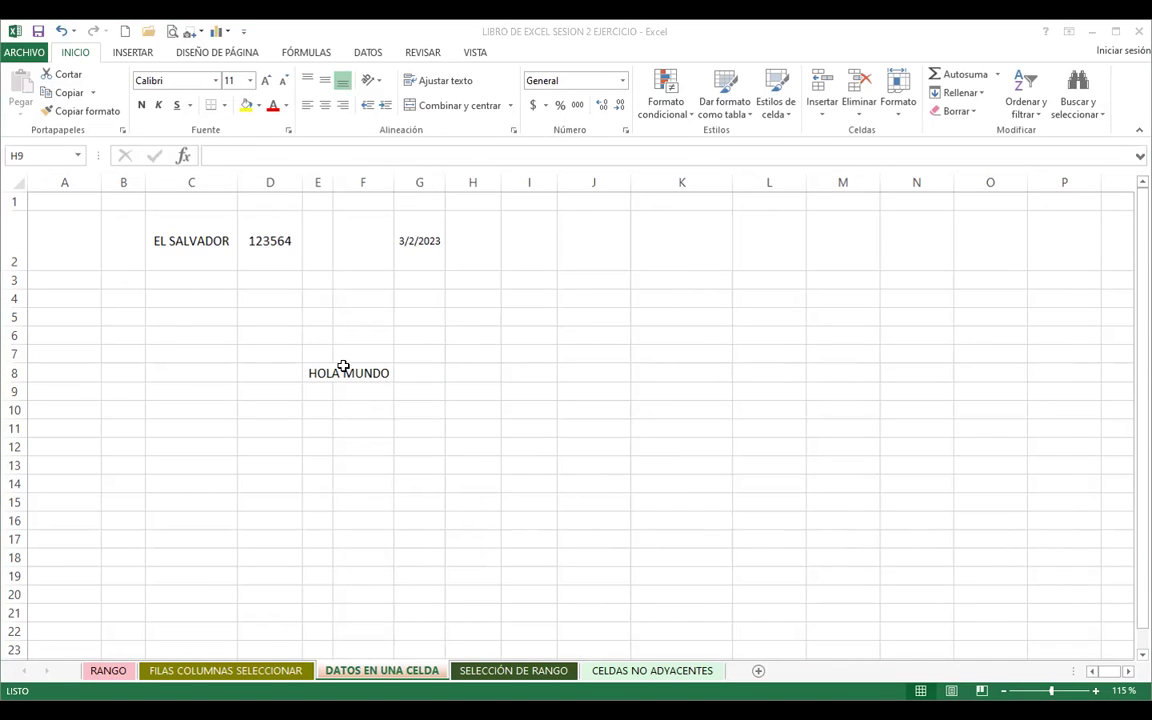
pyautogui.click(311, 370)
pyautogui.click(439, 317)
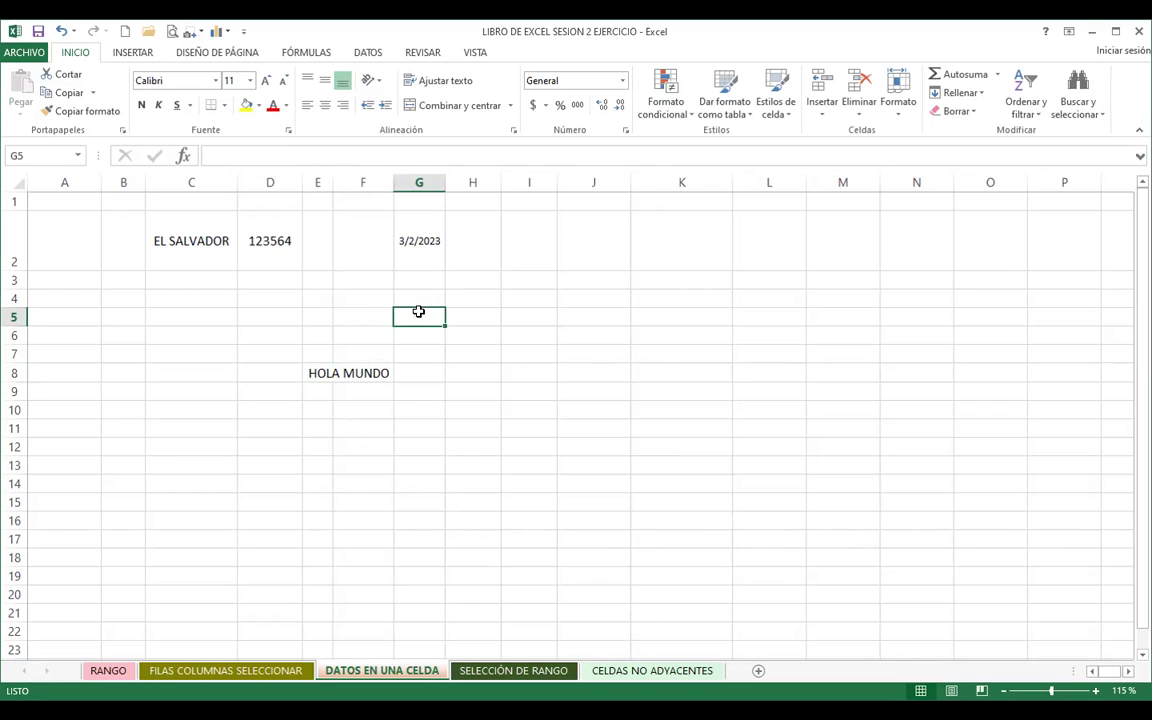
pyautogui.click(421, 244)
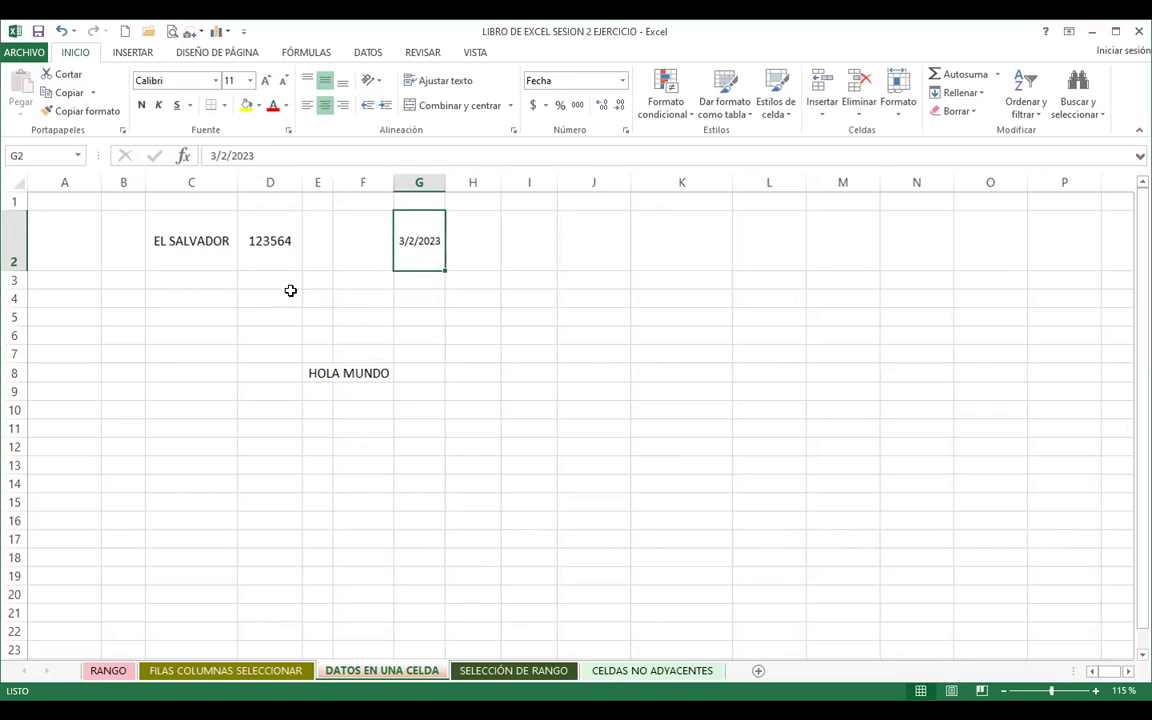
pyautogui.click(250, 388)
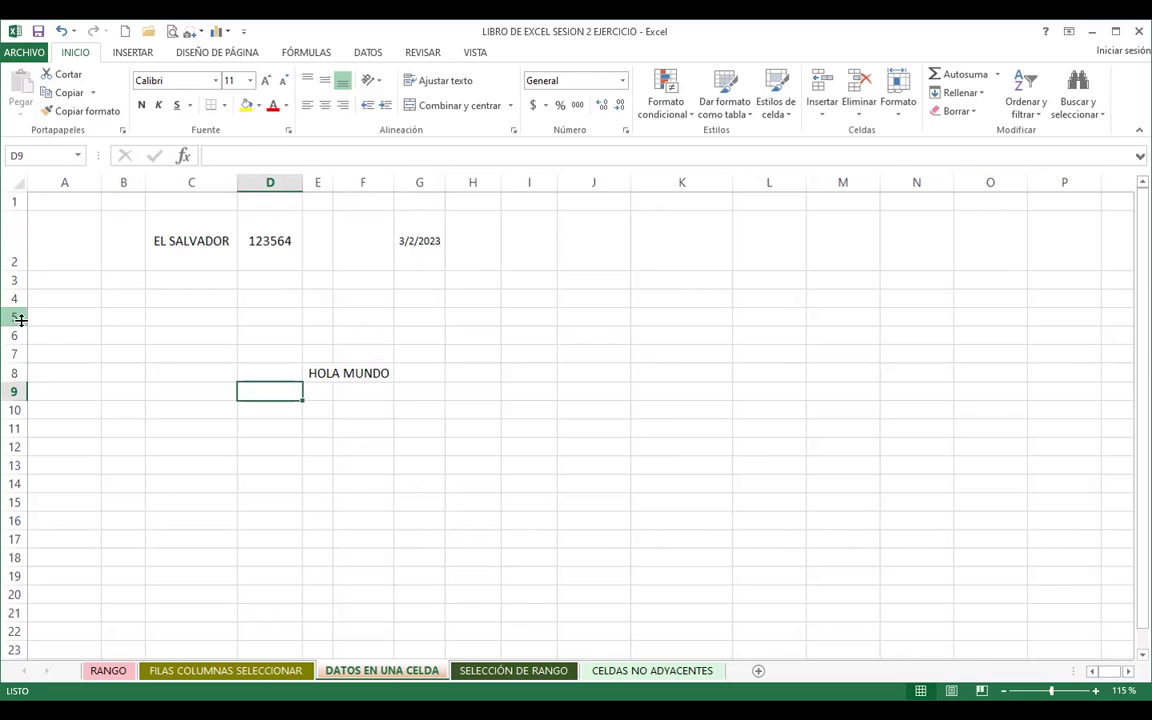
# Drag row 5 taller, then check its Alto de fila setting and close it unchanged.
pyautogui.moveTo(21, 326); pyautogui.dragTo(20, 358)
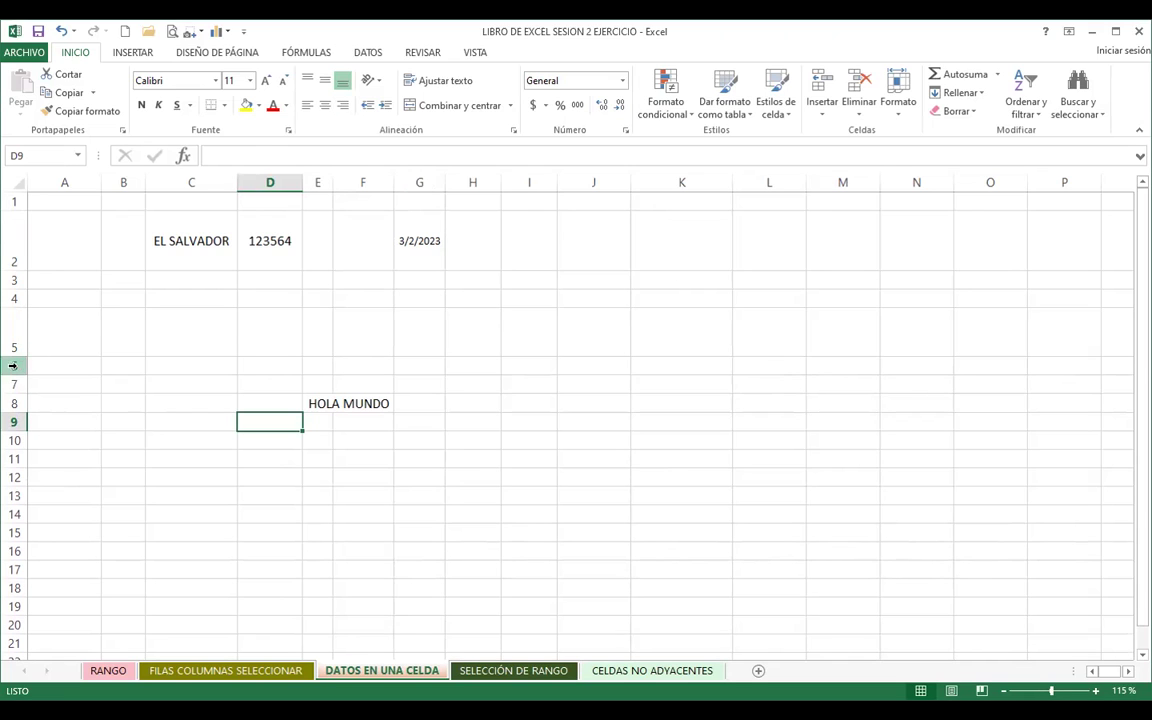
pyautogui.click(898, 112)
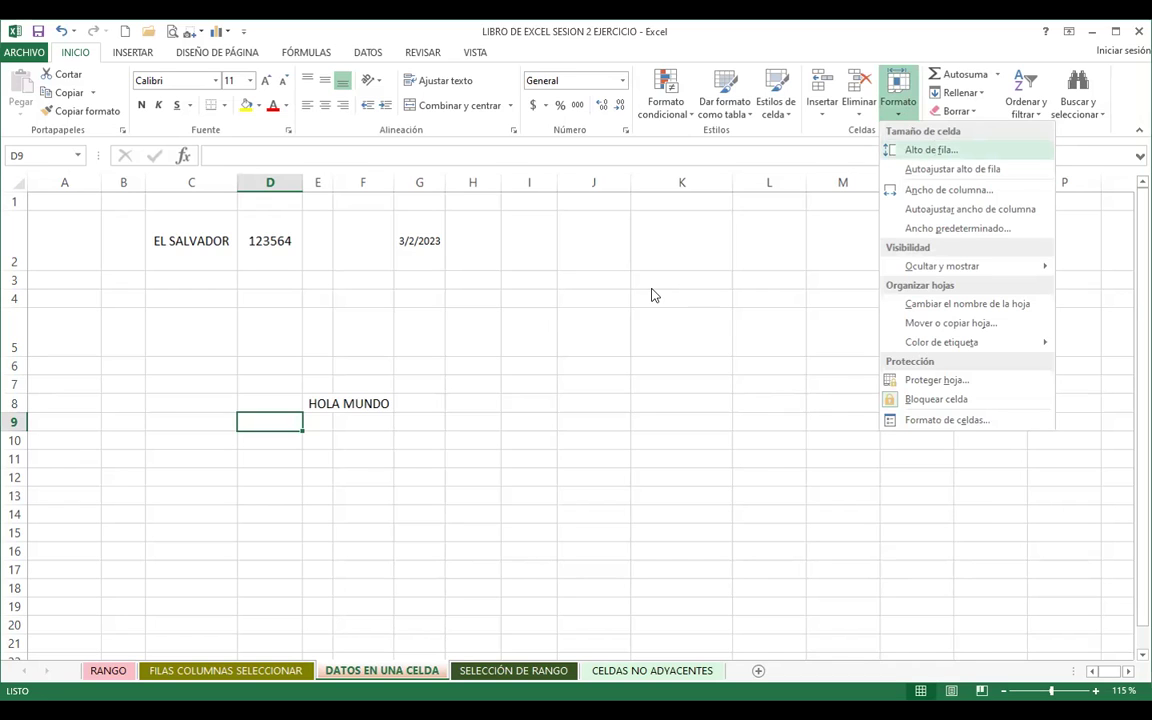
pyautogui.press('Return')
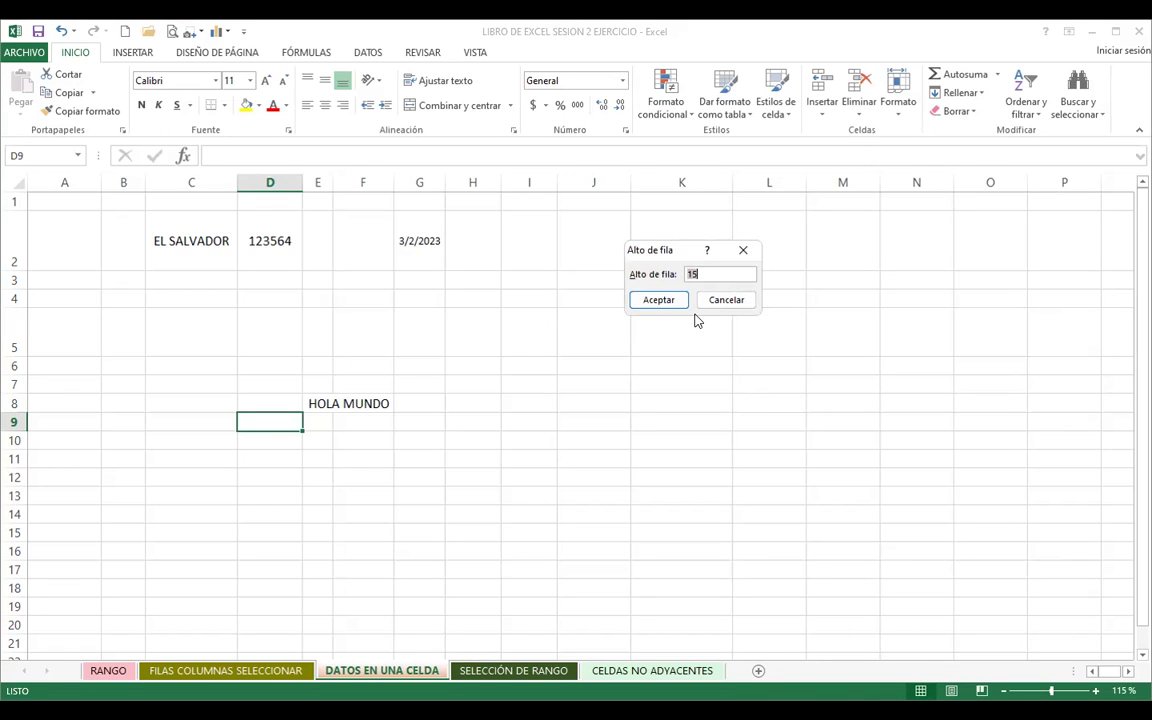
pyautogui.click(745, 254)
pyautogui.click(351, 327)
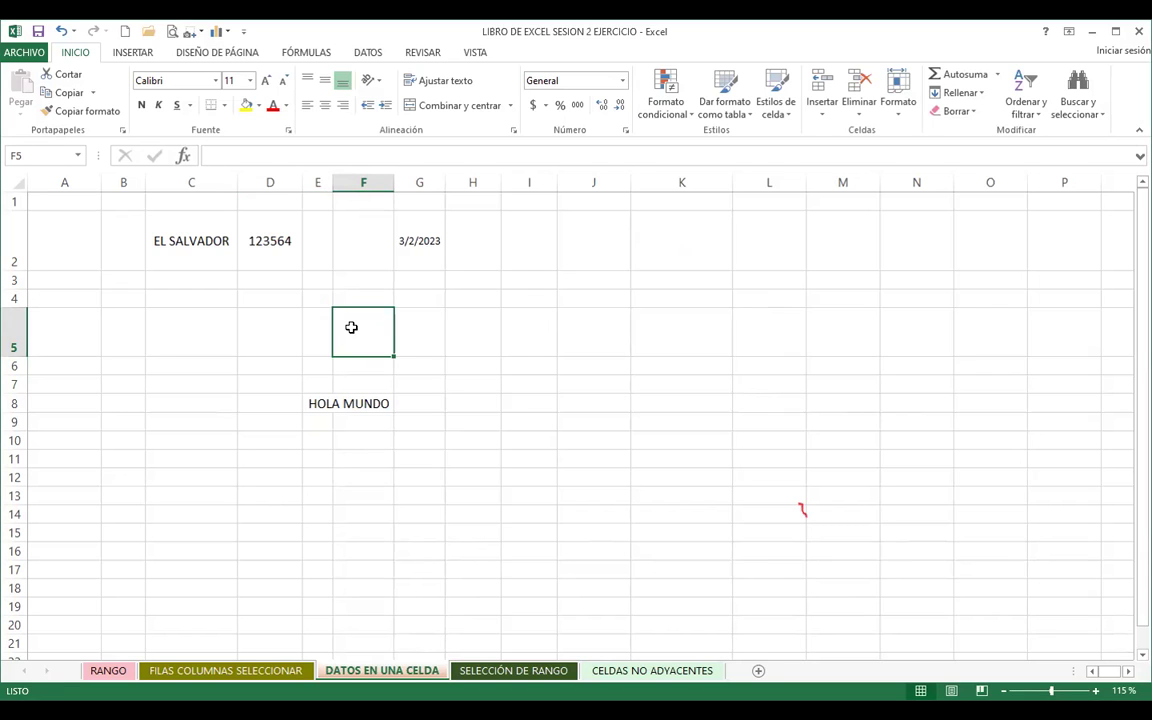
# Narrow column D and turn on Reducir hasta ajustar for D2 so 123564 shrinks to fit.
pyautogui.click(277, 226)
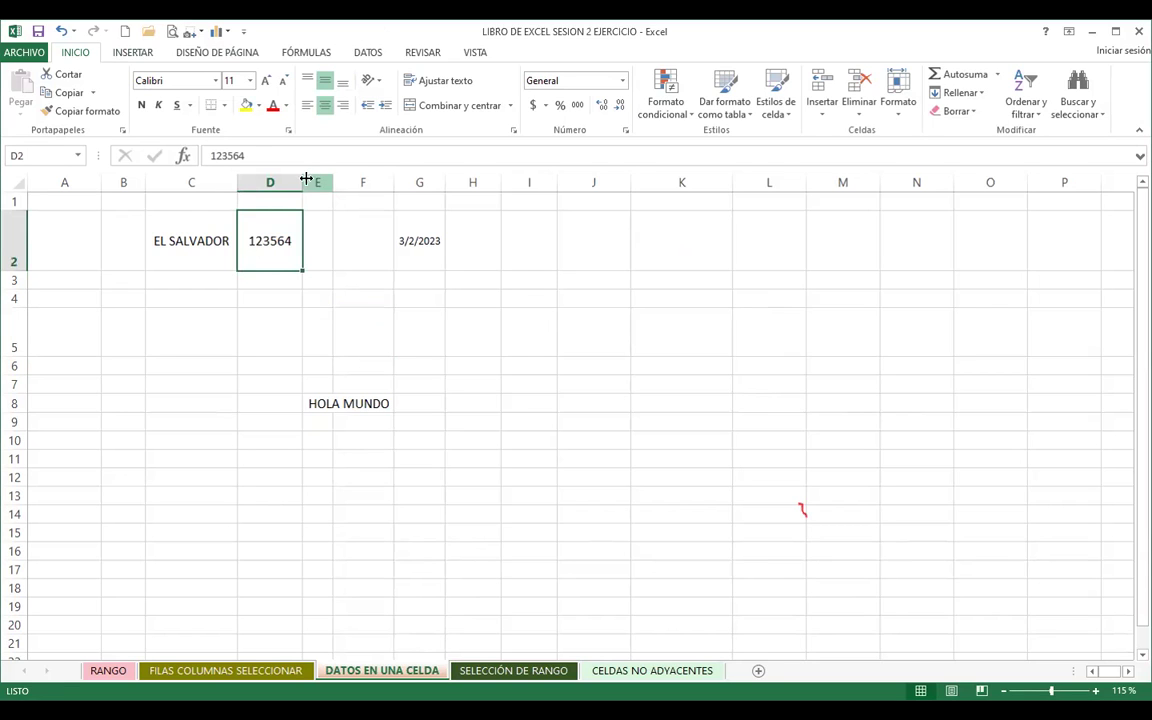
pyautogui.moveTo(305, 178); pyautogui.dragTo(272, 180)
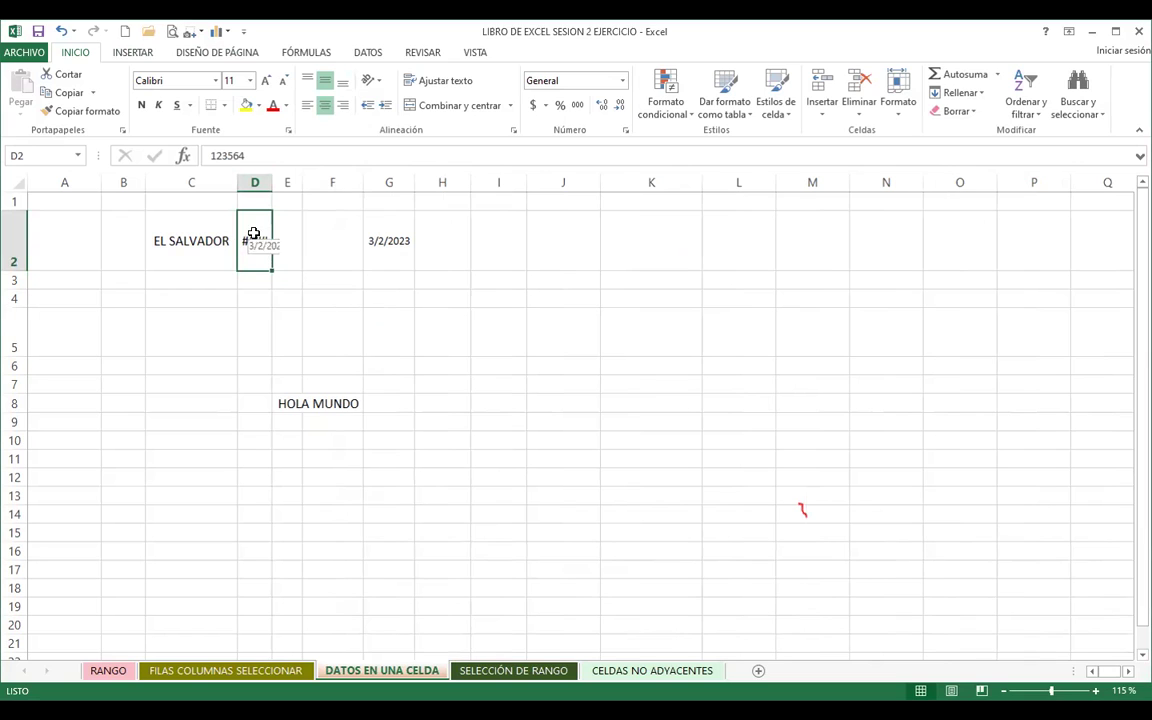
pyautogui.click(229, 58)
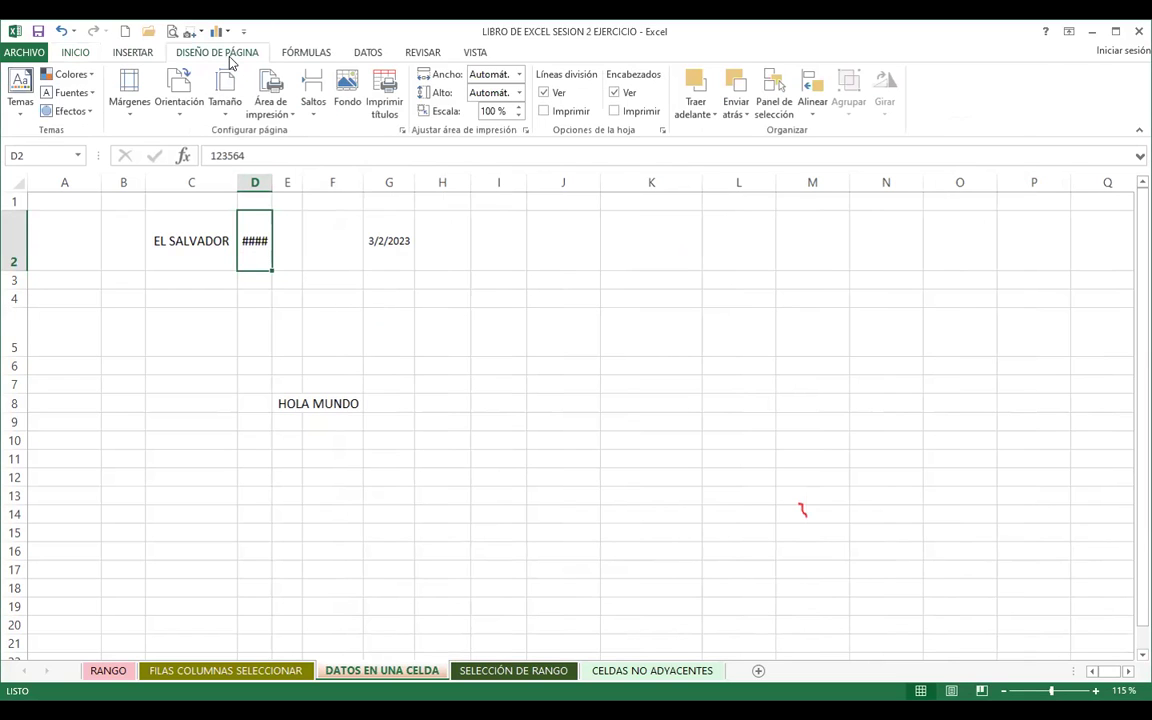
pyautogui.click(64, 57)
pyautogui.click(288, 130)
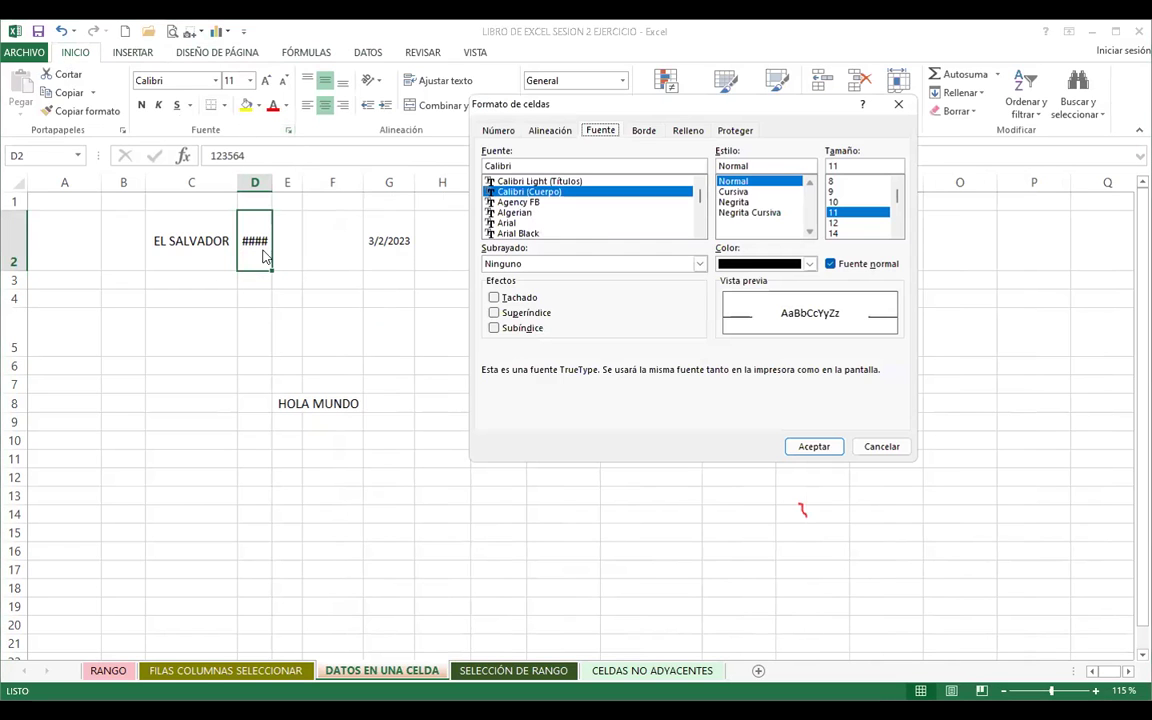
pyautogui.click(551, 132)
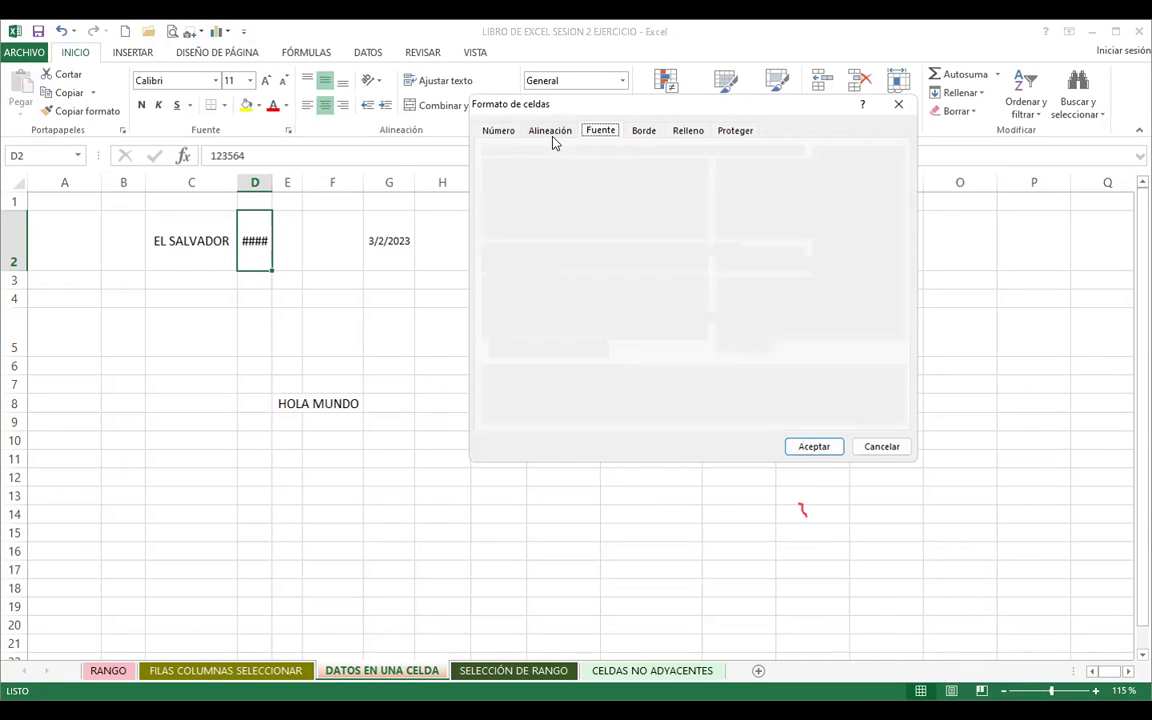
pyautogui.click(494, 283)
pyautogui.click(810, 446)
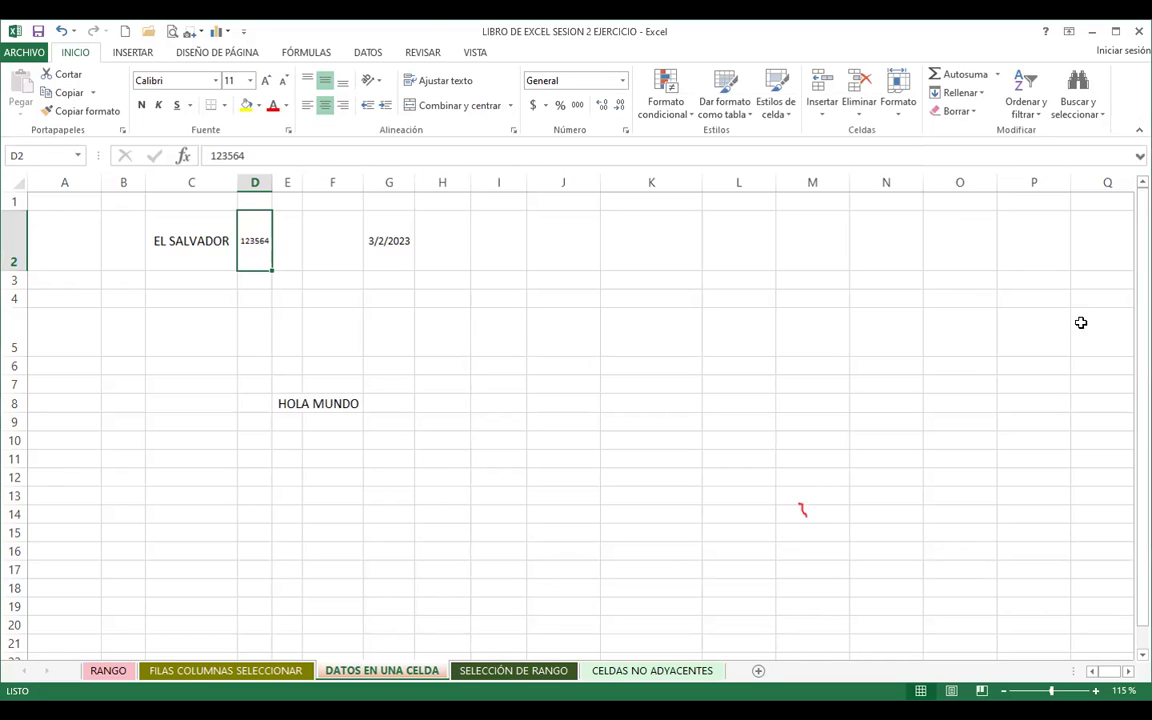
# Enter HOLA, BUENAS and BUEN DÍA in J2 as three lines using Alt+Enter breaks.
pyautogui.click(556, 234)
pyautogui.write('HOLA')
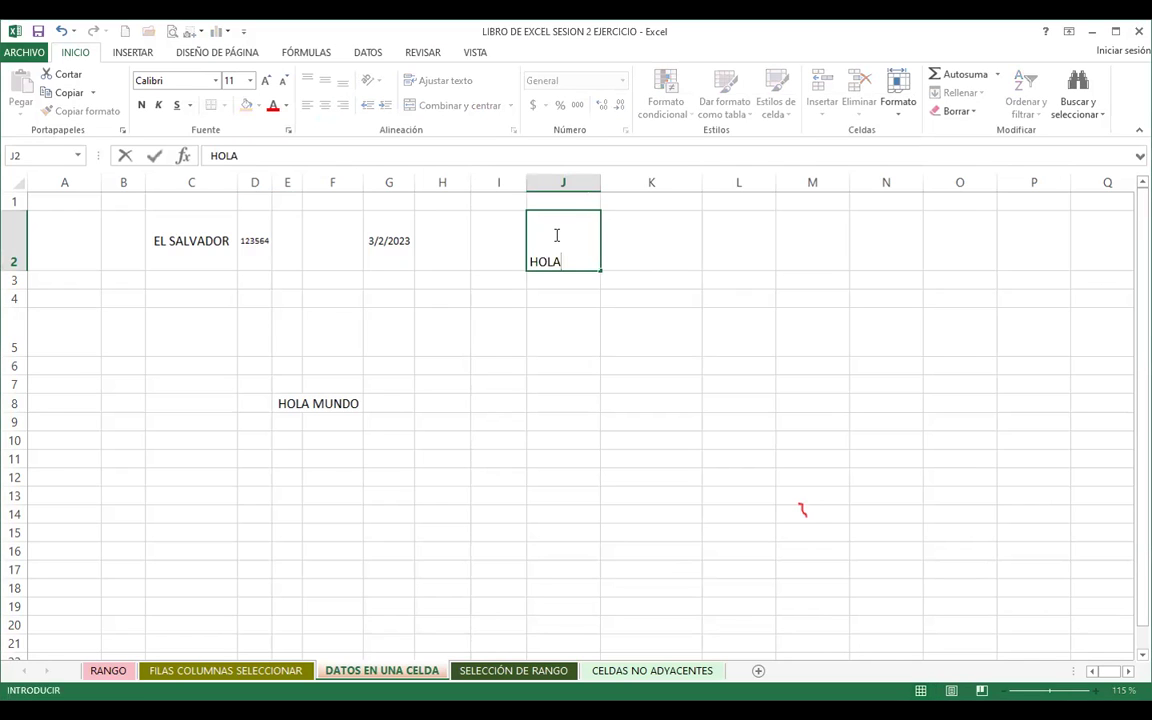
pyautogui.hotkey('alt', 'Return')
pyautogui.write('BUENAS')
pyautogui.hotkey('alt', 'Return')
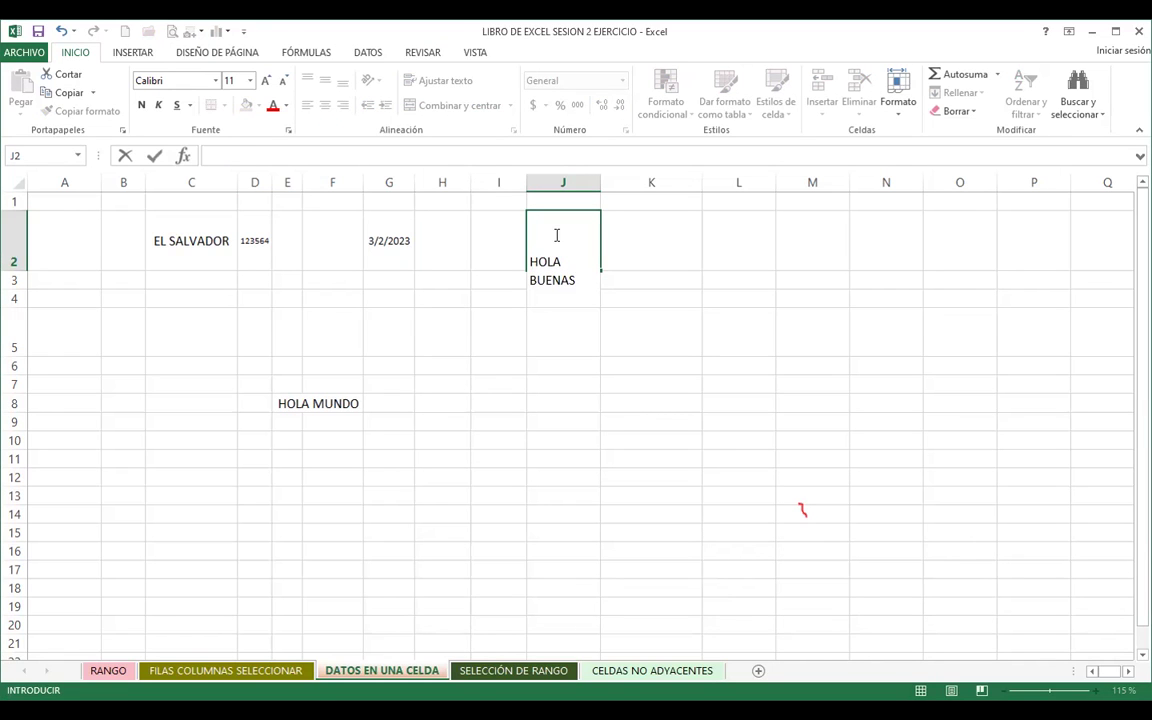
pyautogui.write('BUEN DÍA')
pyautogui.press('Return')
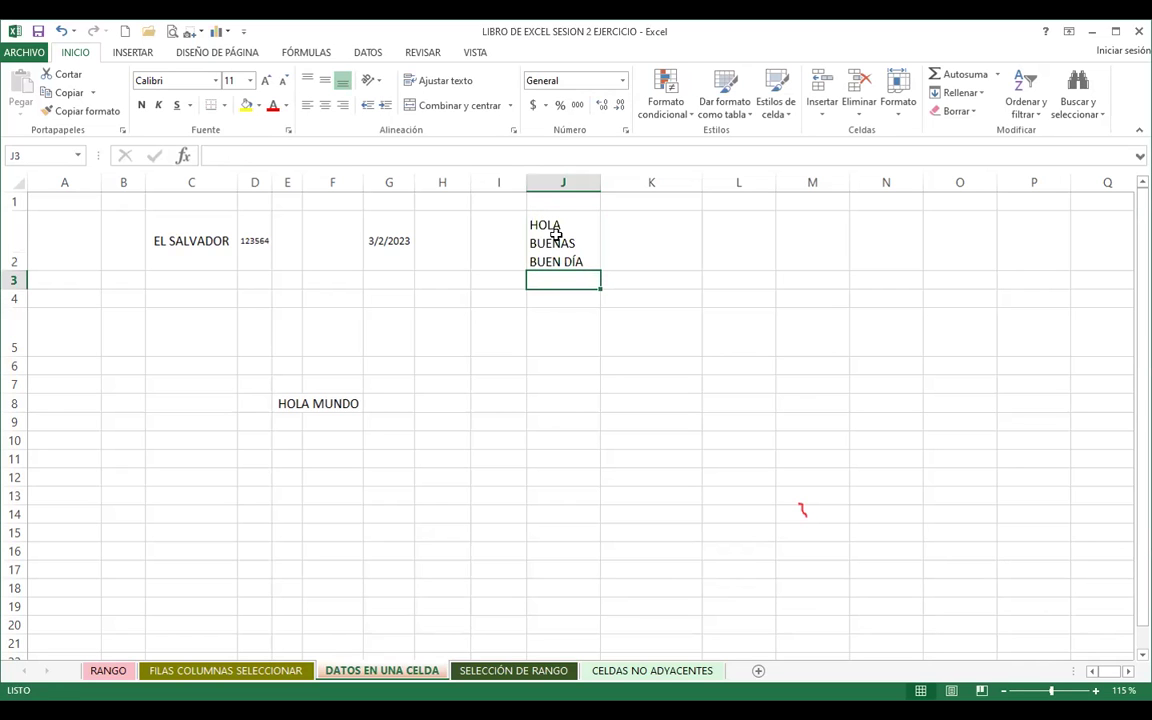
pyautogui.click(558, 235)
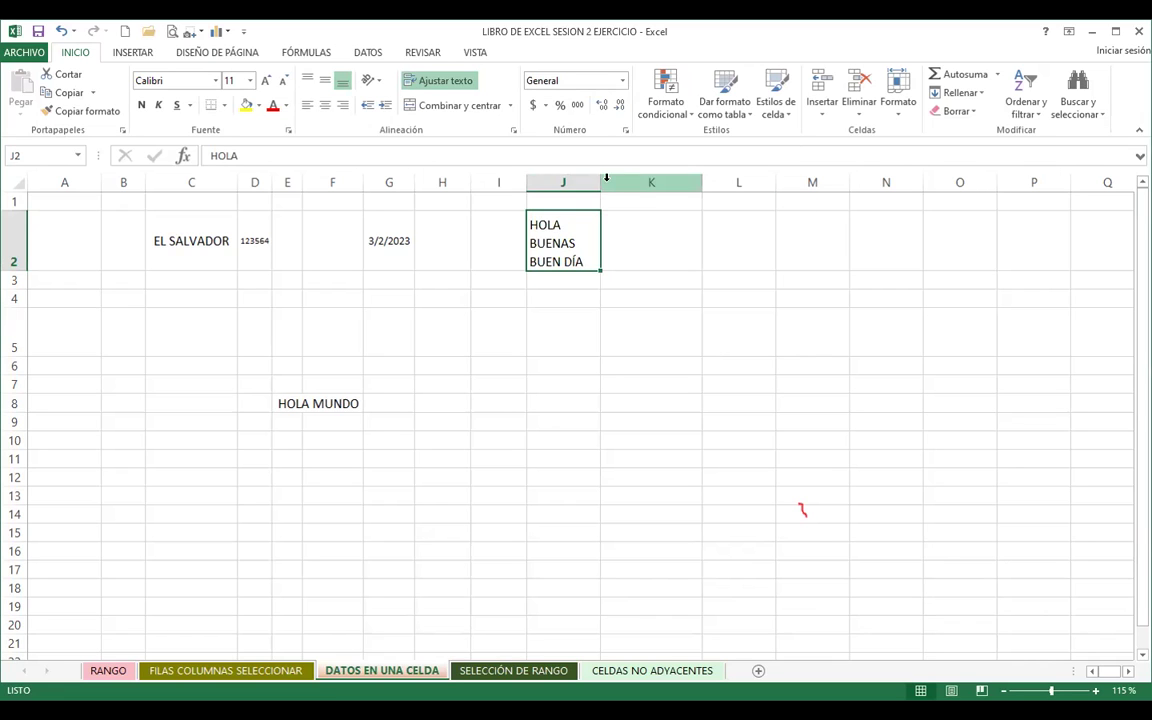
# Narrow column J, adjust J2's font size between 9 and 10, then AutoFit column J.
pyautogui.moveTo(605, 186); pyautogui.dragTo(548, 186)
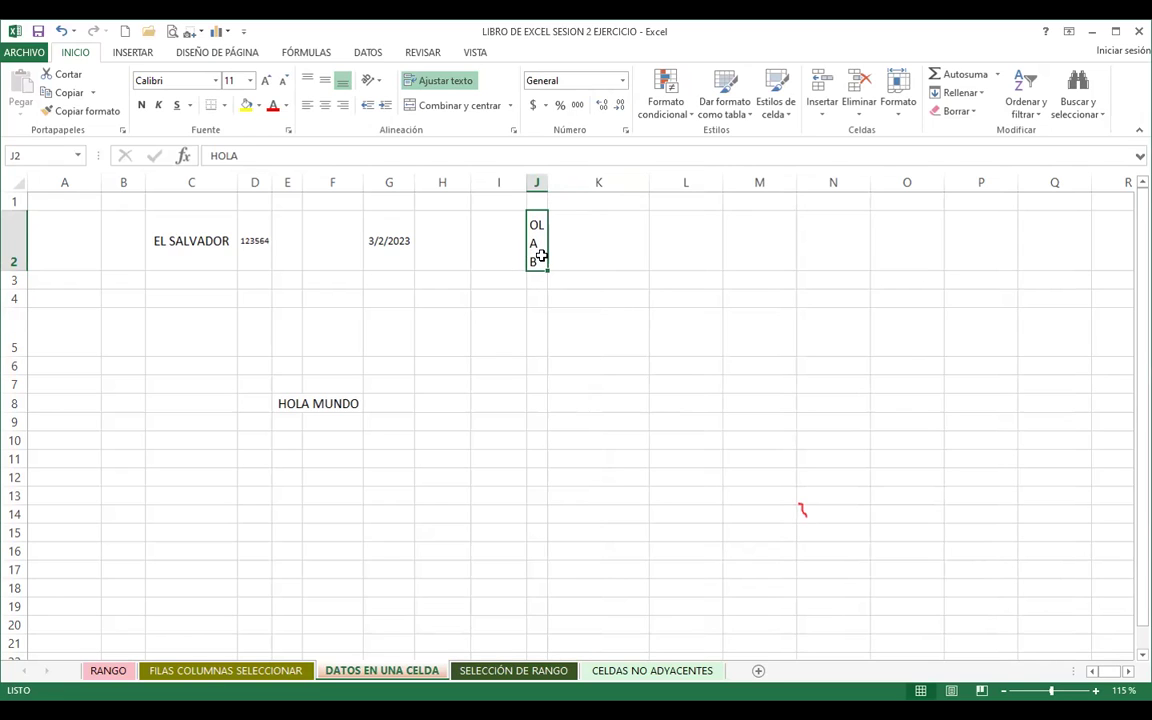
pyautogui.click(284, 80)
pyautogui.click(284, 80)
pyautogui.click(265, 80)
pyautogui.click(265, 80)
pyautogui.doubleClick(547, 182)
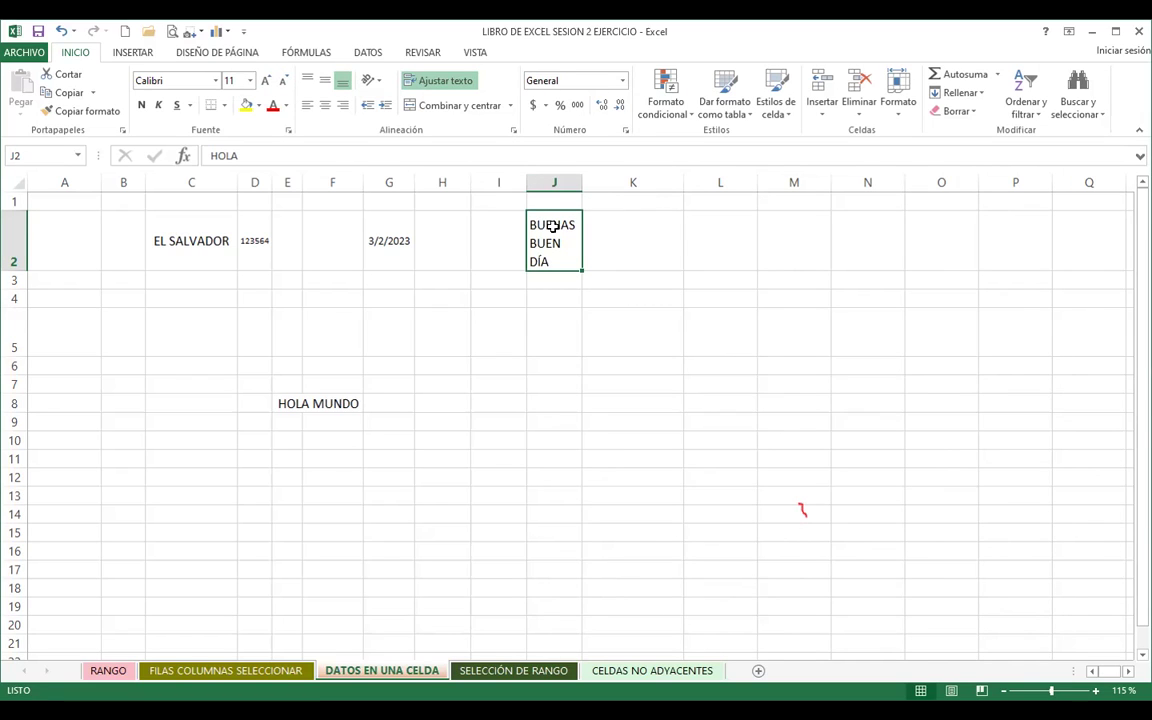
# Check J2's Alineación settings in Formato de celdas to confirm wrap text is on.
pyautogui.click(288, 133)
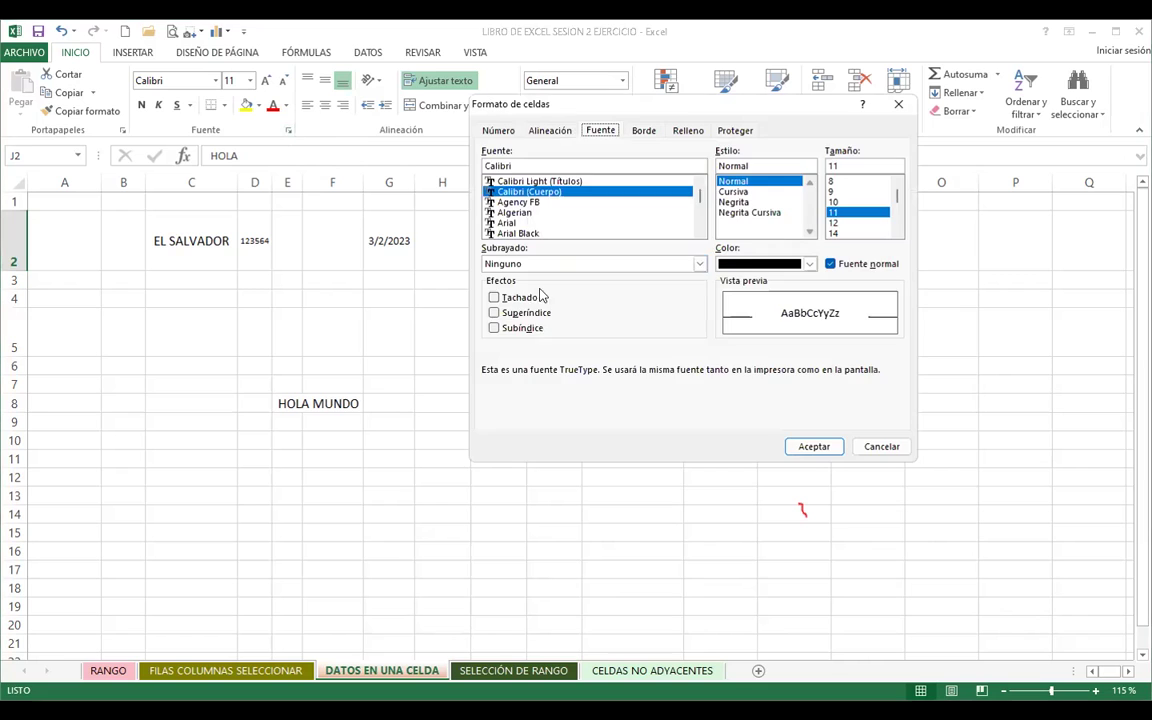
pyautogui.click(540, 130)
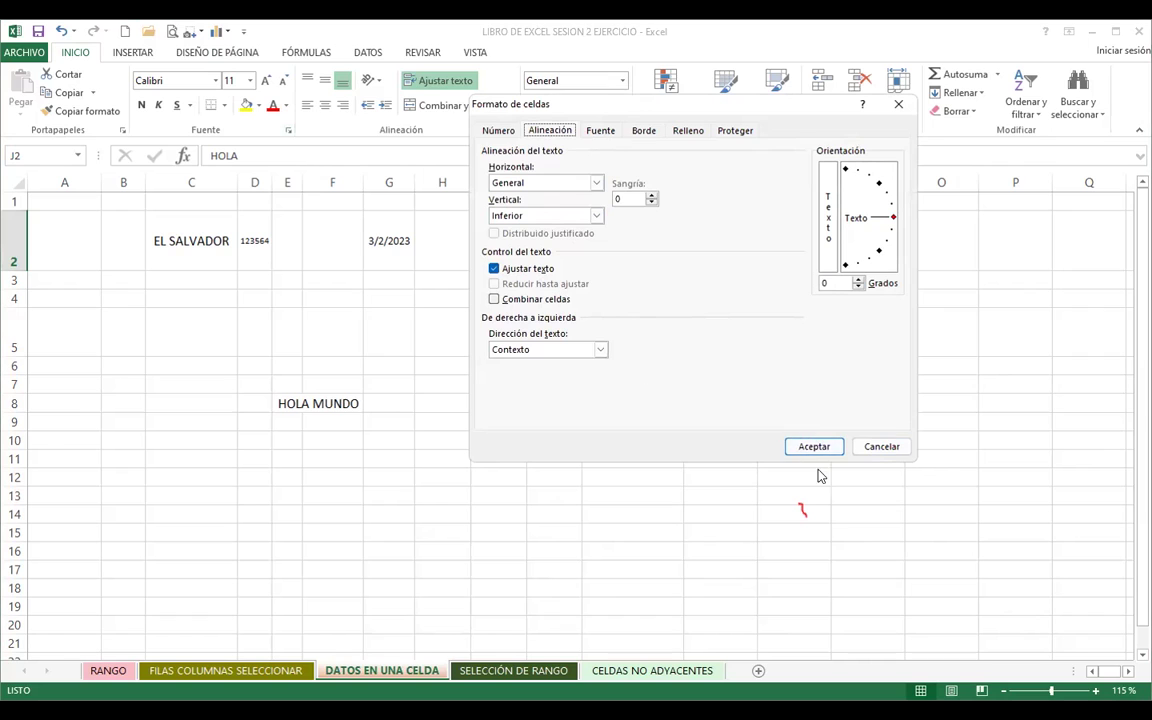
pyautogui.click(880, 447)
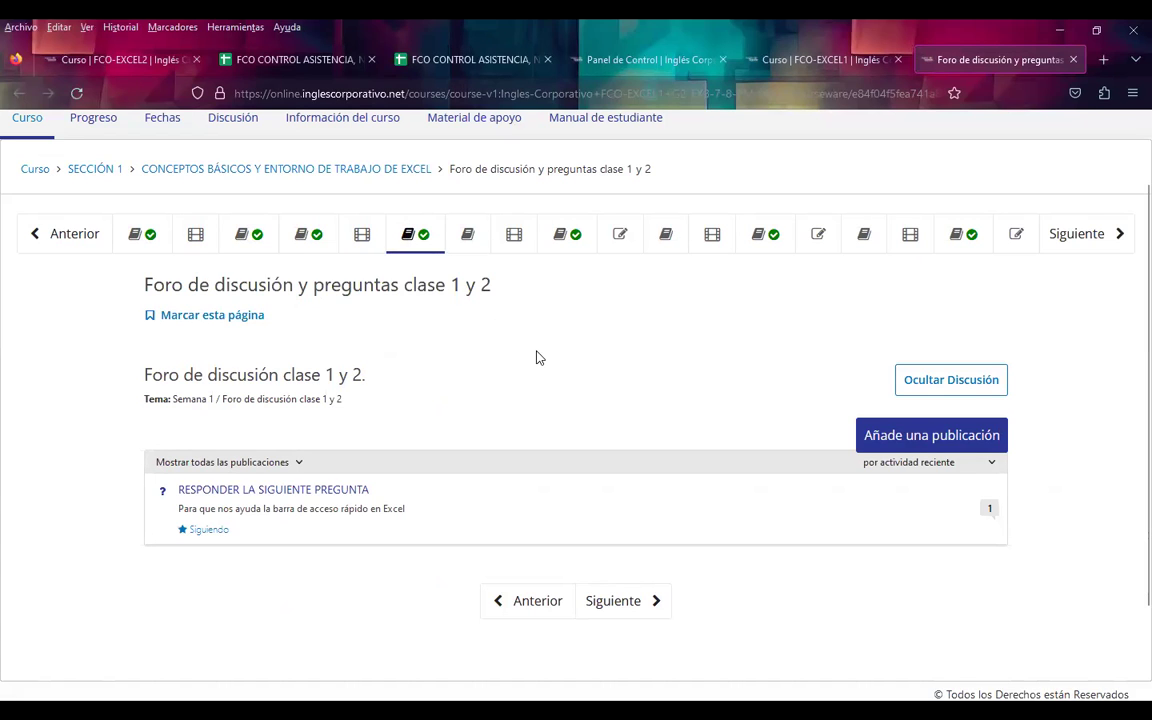
# Open the RESPONDER LA SIGUIENTE PREGUNTA thread about the quick access toolbar and start a reply.
pyautogui.scroll(-2, 429, 384)
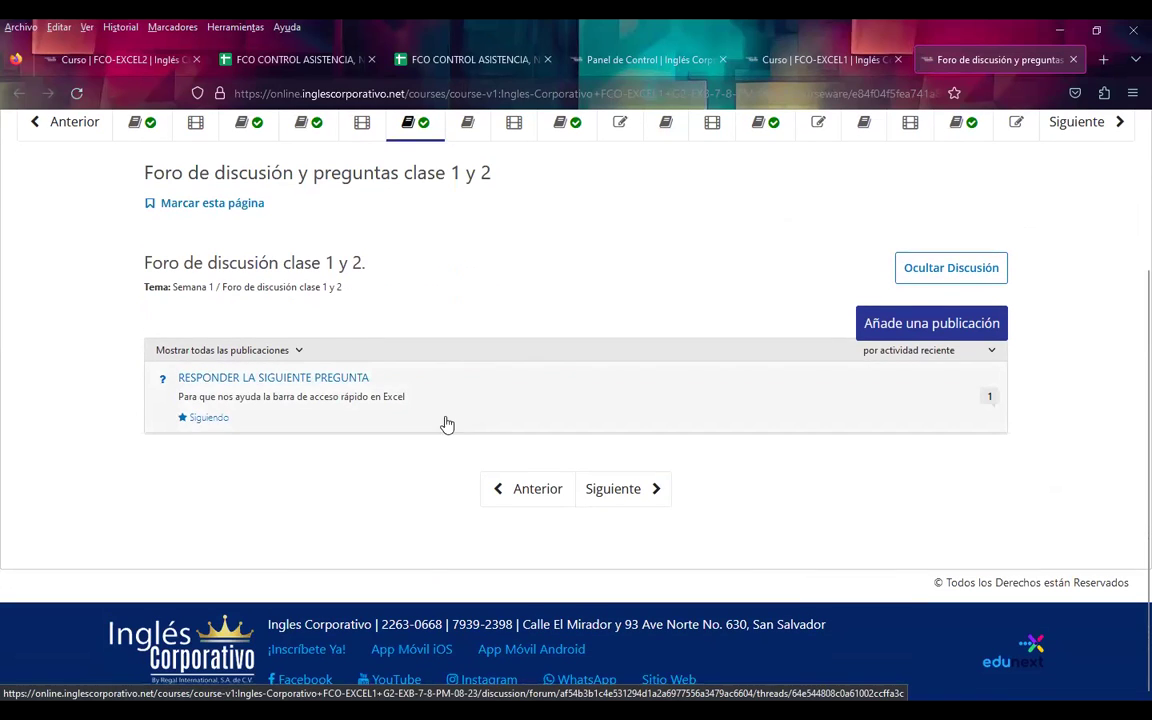
pyautogui.click(280, 386)
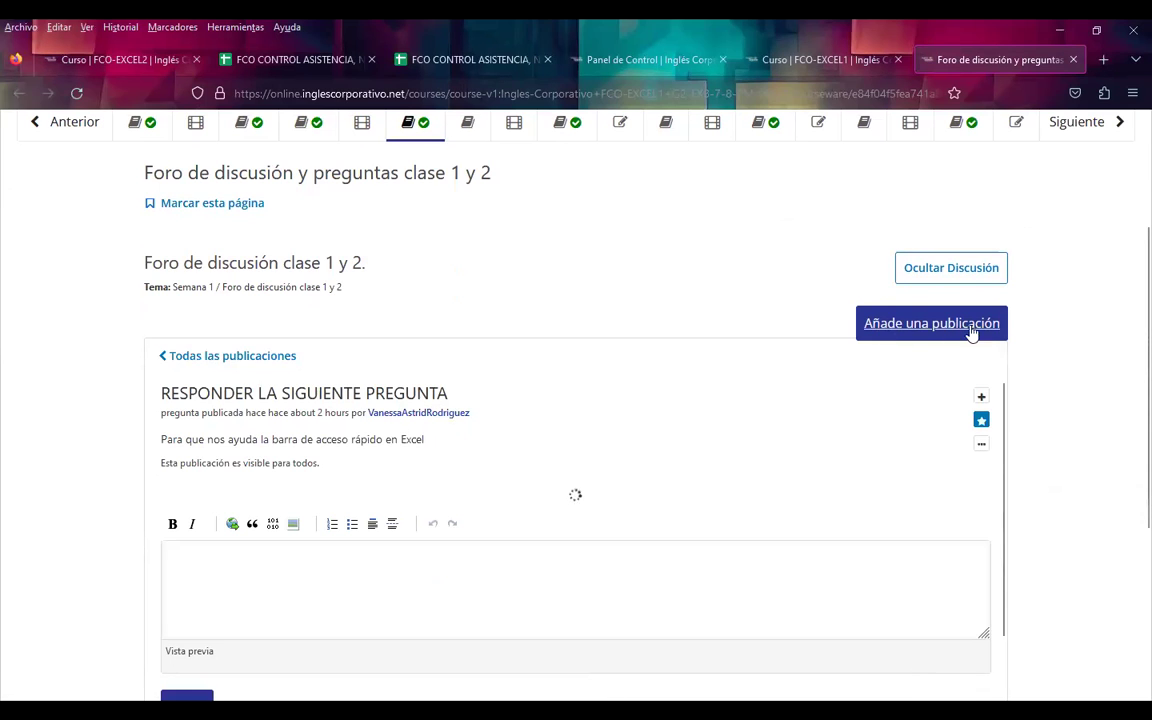
pyautogui.scroll(-3, 700, 414)
pyautogui.click(238, 391)
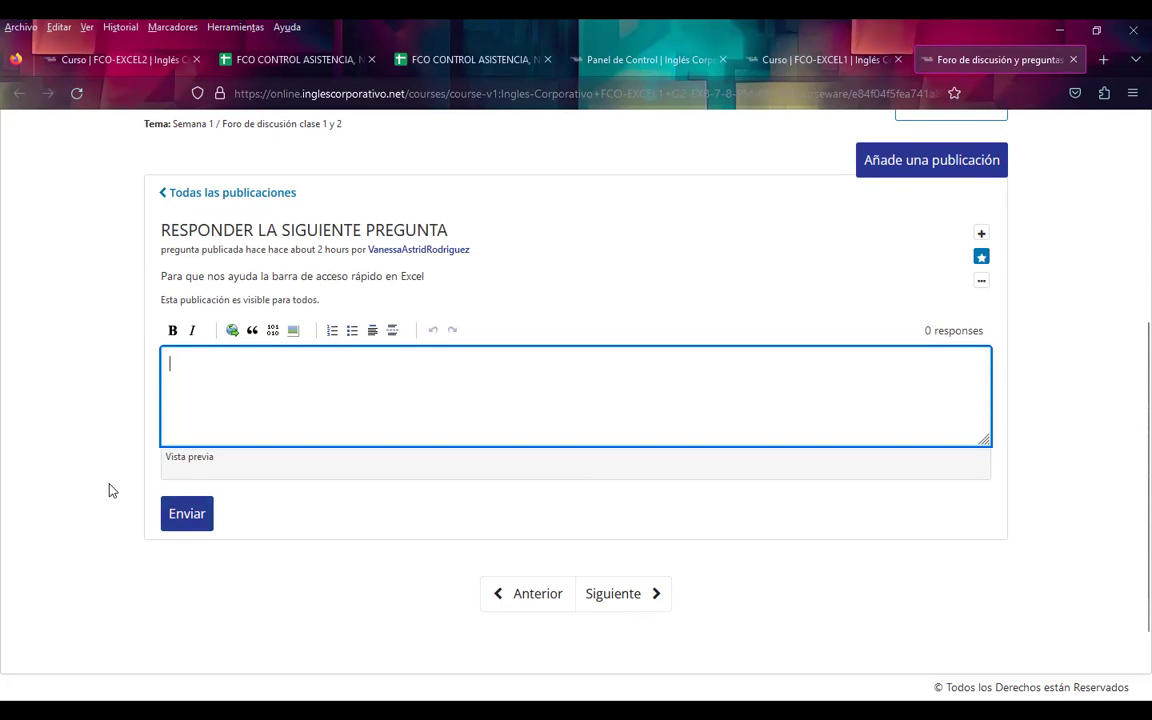
pyautogui.scroll(5, 118, 477)
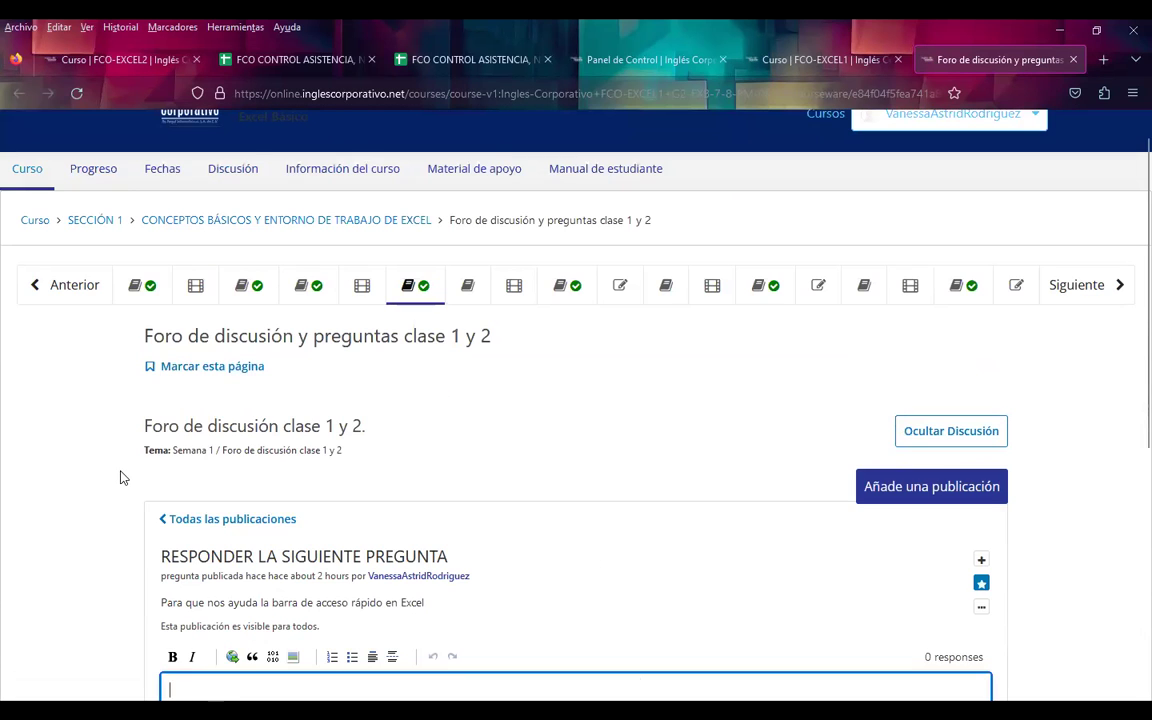